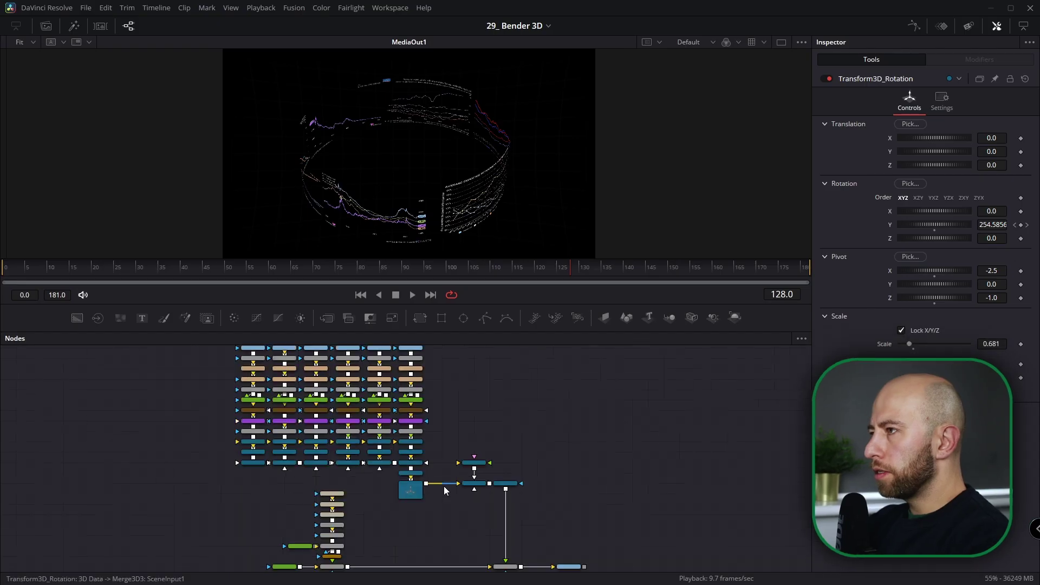
{"action": "left_click_drag", "start_coordinate": [450, 468], "coordinate": [428, 484]}
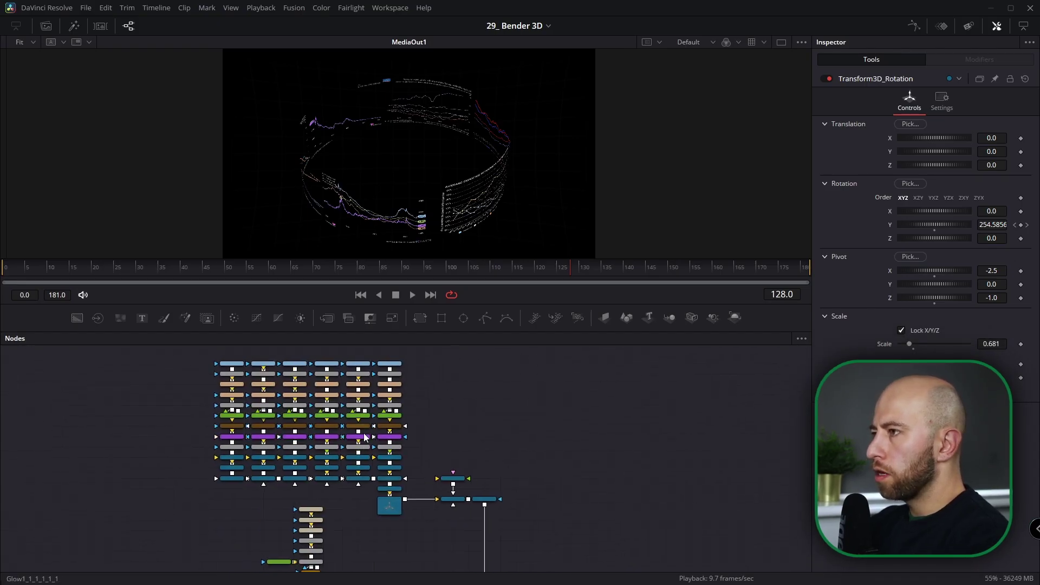
{"action": "scroll", "coordinate": [402, 439], "scroll_direction": "down", "scroll_amount": 3}
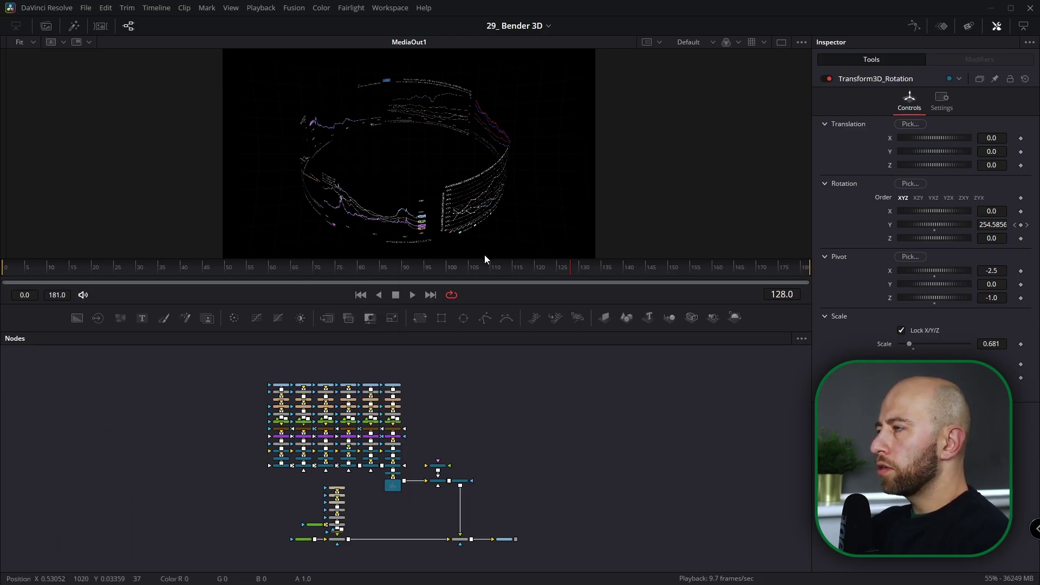
{"action": "left_click", "coordinate": [392, 484]}
{"action": "left_click_drag", "start_coordinate": [157, 279], "coordinate": [282, 279]}
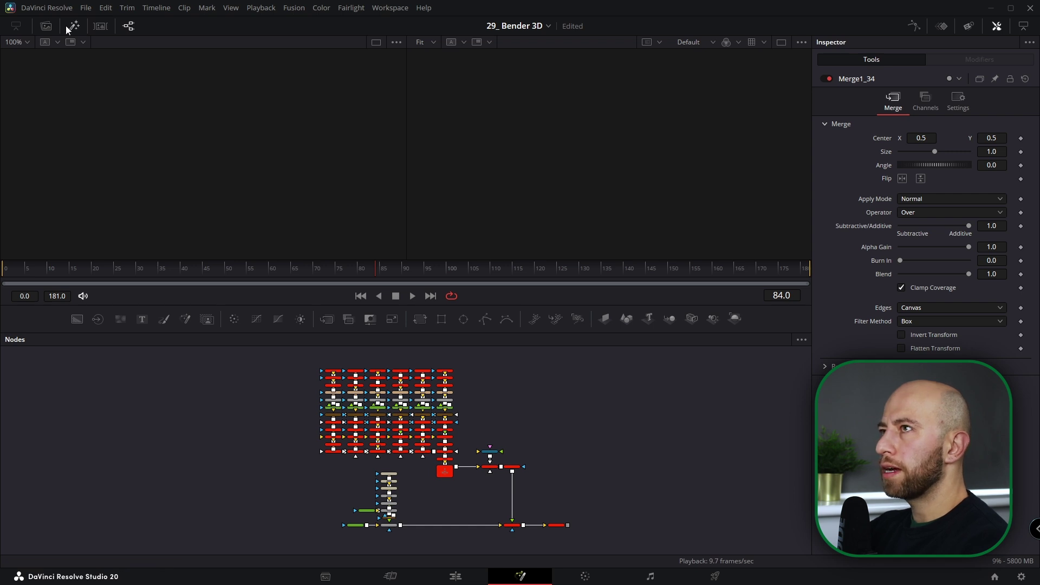
- Import a Fusion composition into the project
{"action": "left_click", "coordinate": [85, 9]}
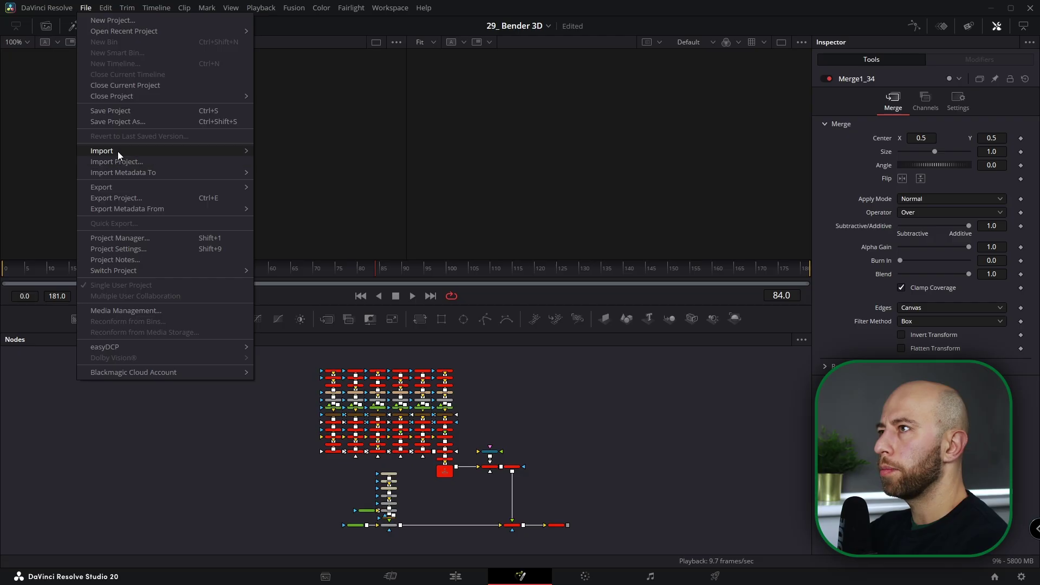
{"action": "mouse_move", "coordinate": [202, 155]}
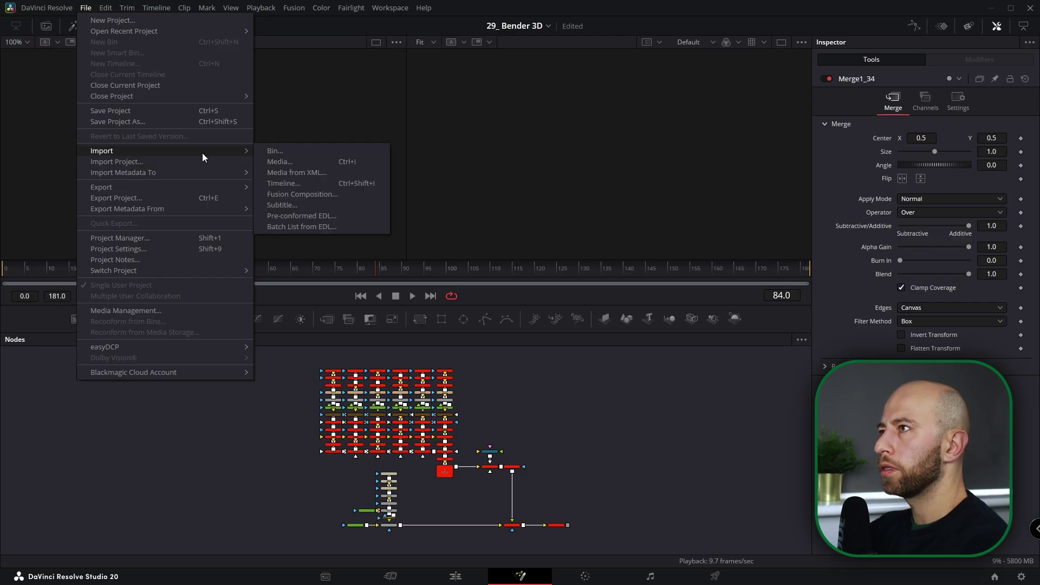
{"action": "left_click", "coordinate": [296, 196]}
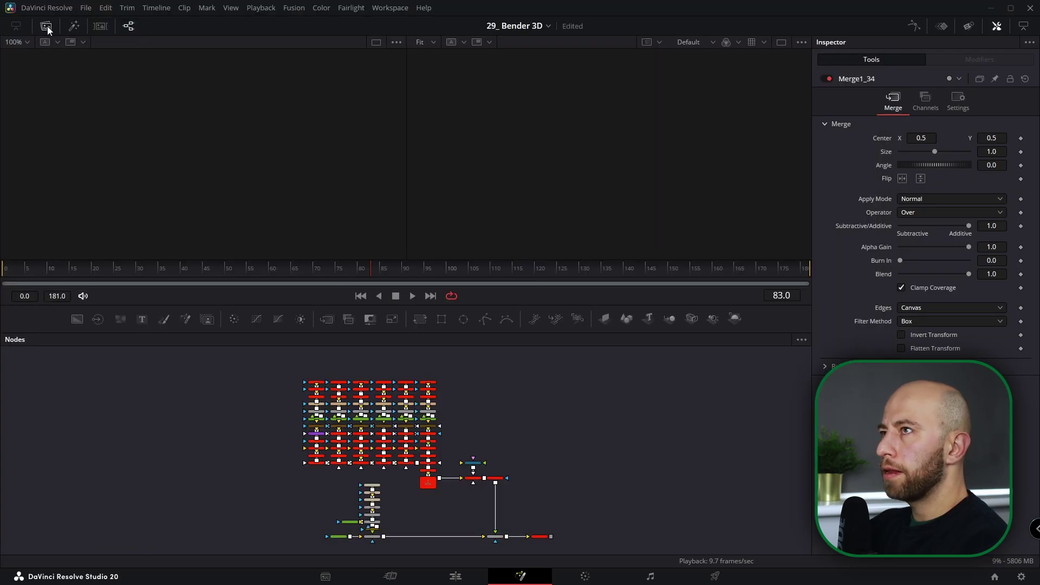
- Replace the missing MediaIn node heading the first column with 1.png from the media pool
{"action": "left_click", "coordinate": [47, 26]}
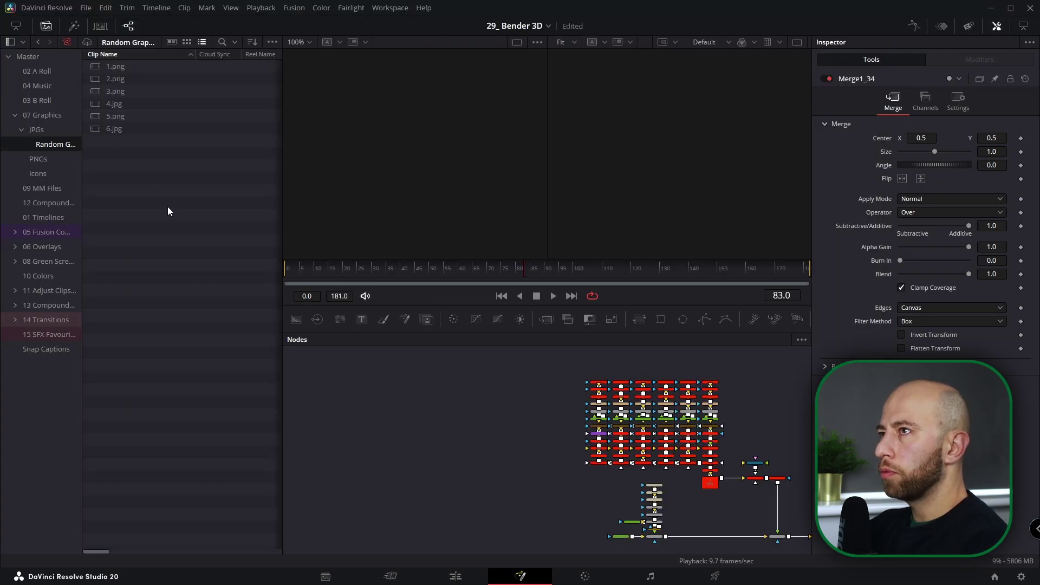
{"action": "left_click", "coordinate": [111, 66]}
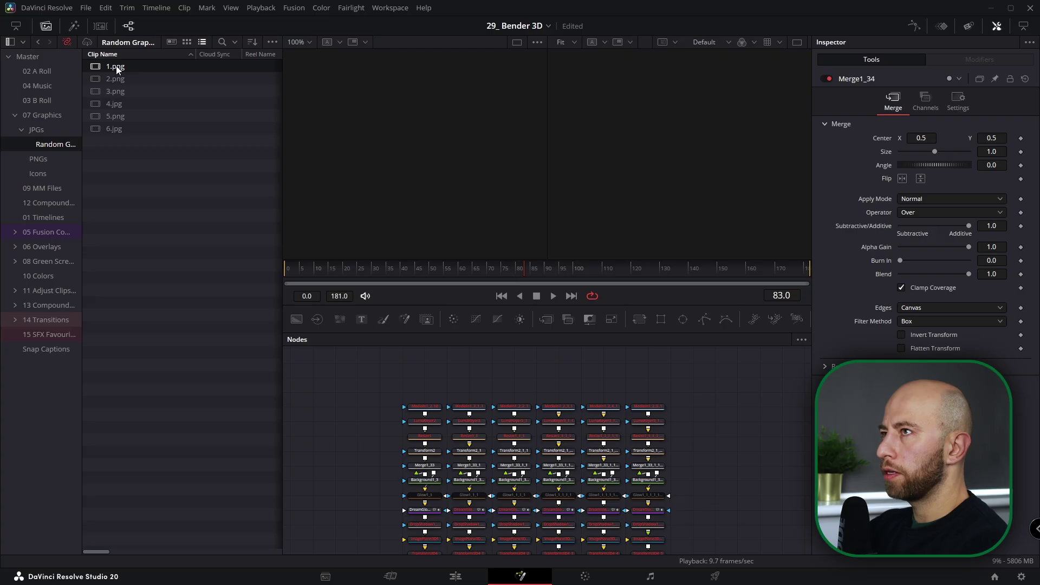
{"action": "left_click_drag", "start_coordinate": [116, 66], "coordinate": [425, 408]}
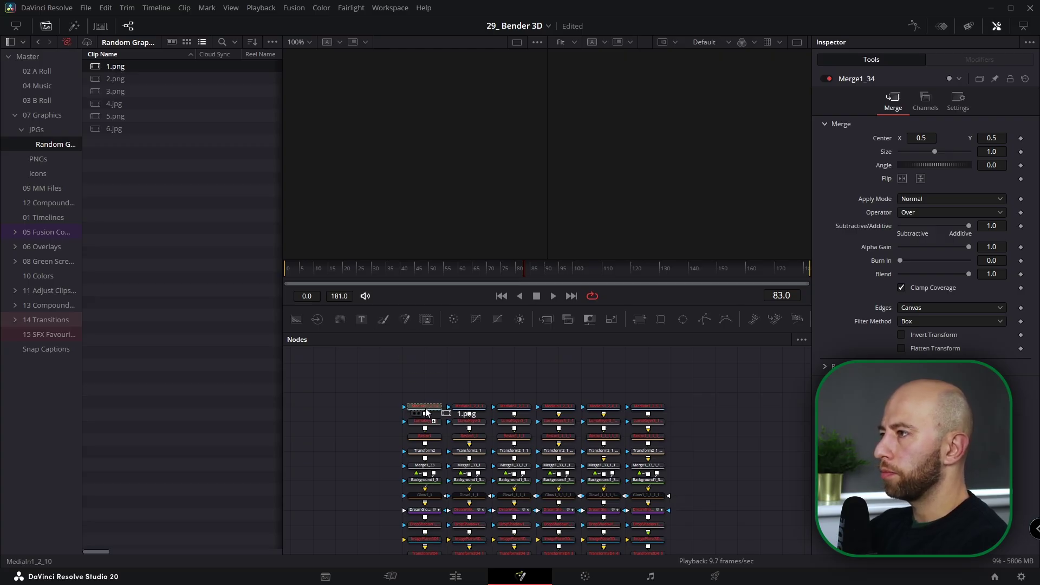
{"action": "left_click_drag", "start_coordinate": [424, 408], "coordinate": [431, 407]}
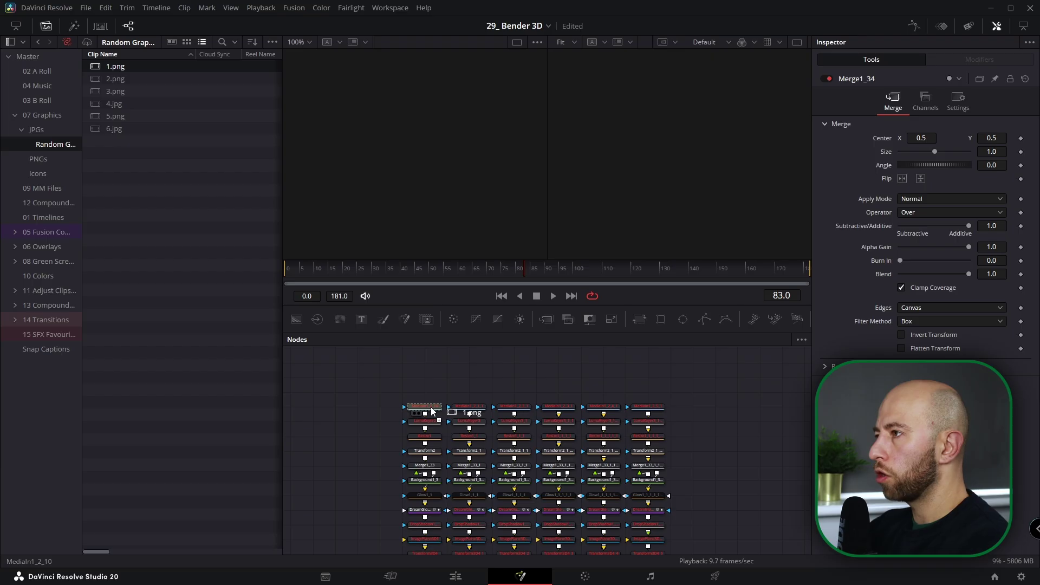
{"action": "left_click_drag", "start_coordinate": [431, 408], "coordinate": [430, 407]}
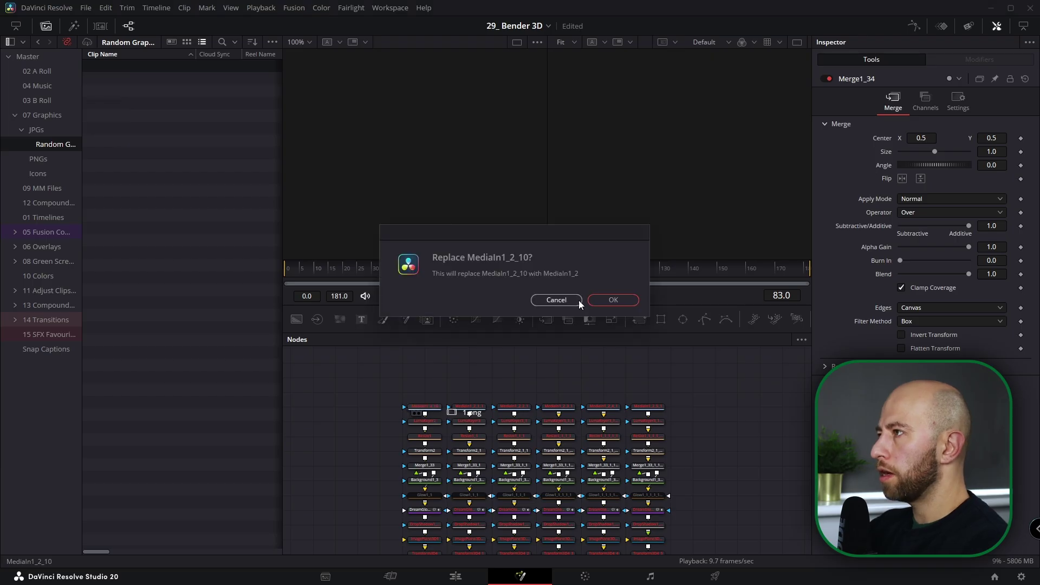
{"action": "left_click", "coordinate": [616, 301]}
- Replace the MediaIn nodes of the other five columns with 2.png, 3.png, 4.jpg, 5.png and 6.jpg, and preview the ring at frame 101
{"action": "left_click_drag", "start_coordinate": [352, 311], "coordinate": [460, 408]}
{"action": "key", "text": "Return"}
{"action": "left_click_drag", "start_coordinate": [115, 91], "coordinate": [519, 410]}
{"action": "left_click_drag", "start_coordinate": [115, 103], "coordinate": [585, 407]}
{"action": "left_click_drag", "start_coordinate": [116, 115], "coordinate": [648, 407]}
{"action": "left_click_drag", "start_coordinate": [116, 129], "coordinate": [699, 407]}
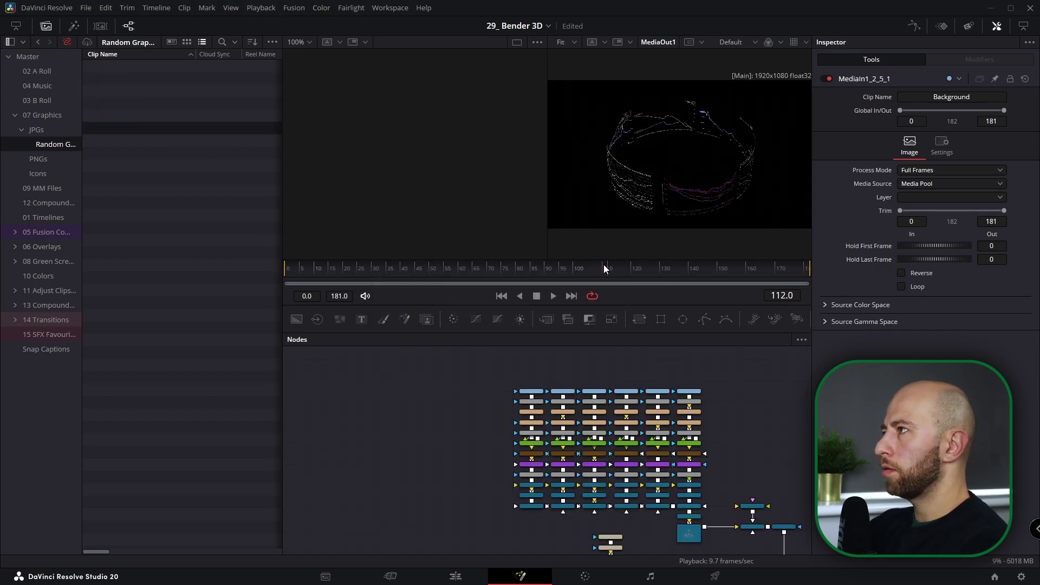
{"action": "left_click_drag", "start_coordinate": [603, 269], "coordinate": [575, 273]}
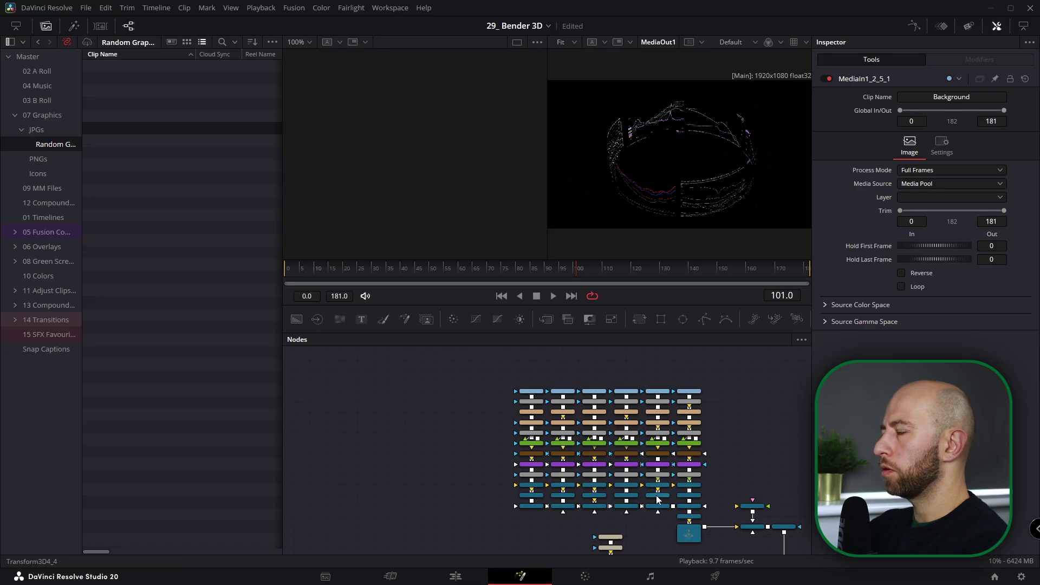
{"action": "scroll", "coordinate": [684, 454], "scroll_direction": "down", "scroll_amount": 3}
{"action": "left_click_drag", "start_coordinate": [713, 456], "coordinate": [566, 424]}
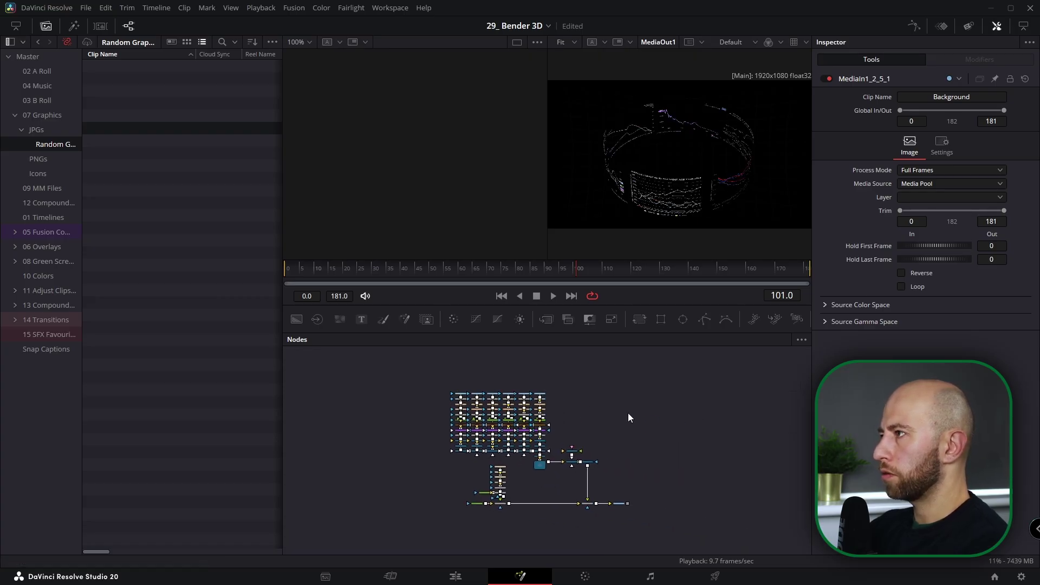
- Return to the edit timeline, park the playhead at 01:00:19:05 on the Fusion Composition clip, and open that clip in Fusion
{"action": "left_click", "coordinate": [455, 577]}
{"action": "left_click_drag", "start_coordinate": [164, 279], "coordinate": [236, 286]}
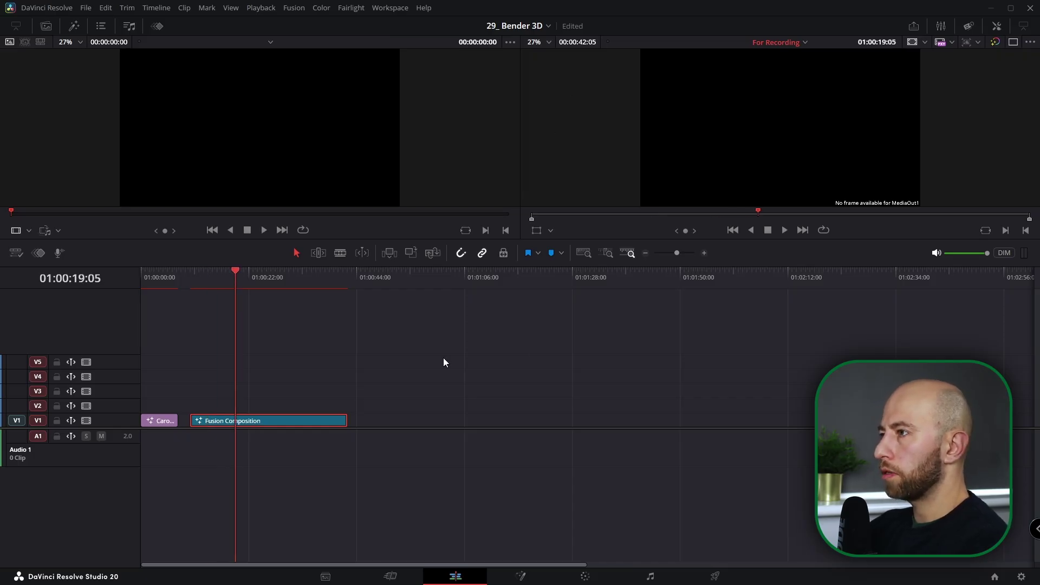
{"action": "key", "text": "shift+5"}
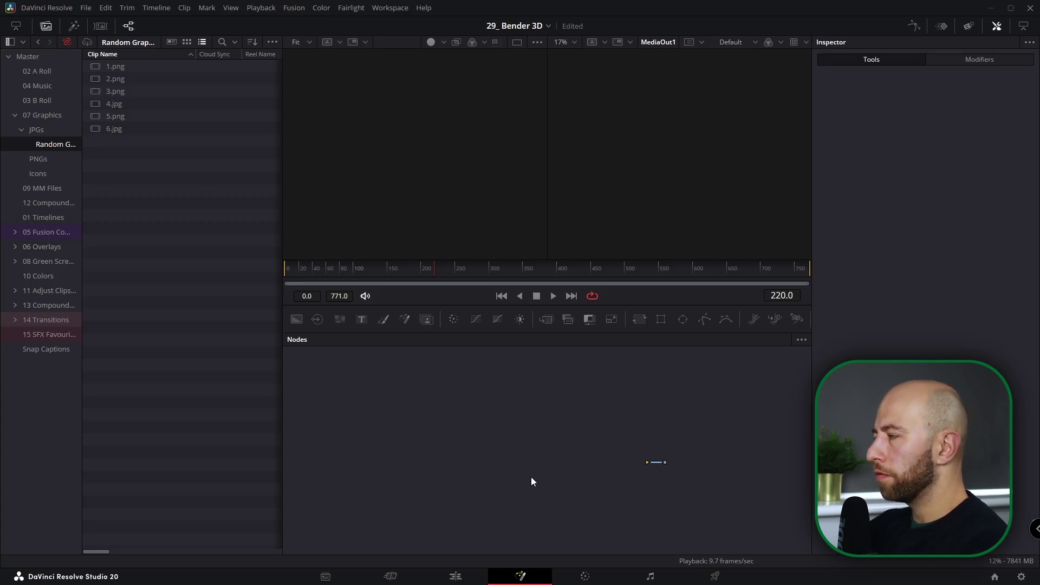
- Add the six graph images from 1.png to 6.jpg to the empty composition and delete the surplus nodes created with them
{"action": "left_click_drag", "start_coordinate": [548, 466], "coordinate": [614, 490]}
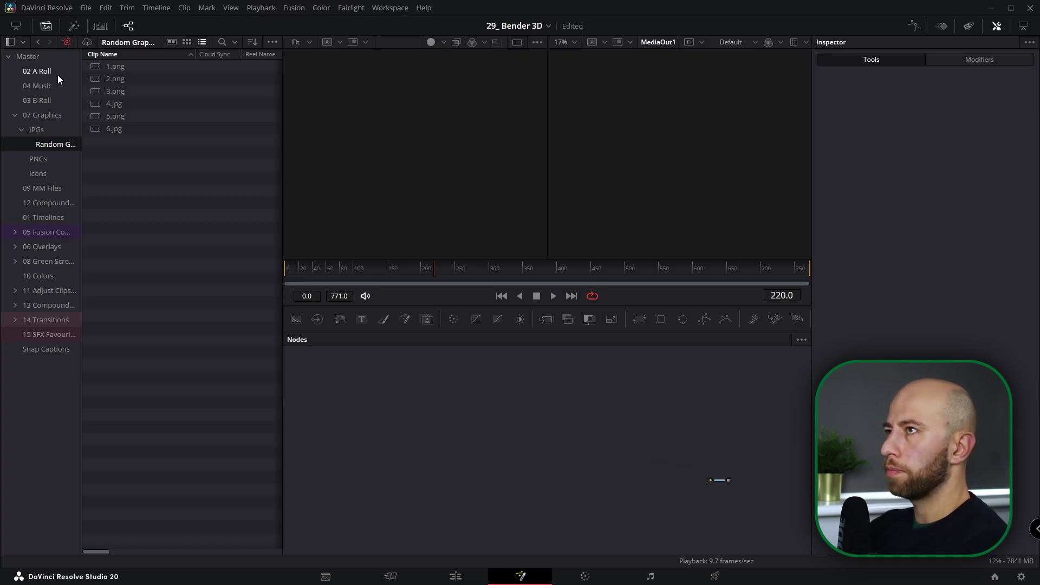
{"action": "left_click_drag", "start_coordinate": [150, 157], "coordinate": [529, 453]}
{"action": "scroll", "coordinate": [542, 463], "scroll_direction": "up", "scroll_amount": 3}
{"action": "left_click_drag", "start_coordinate": [560, 390], "coordinate": [492, 540]}
{"action": "key", "text": "Delete"}
- Set the MediaIn1_2 node apart from the other five image nodes, view it in the first viewer, and hide the media pool
{"action": "scroll", "coordinate": [599, 465], "scroll_direction": "down", "scroll_amount": 4}
{"action": "left_click_drag", "start_coordinate": [599, 464], "coordinate": [514, 458]}
{"action": "left_click_drag", "start_coordinate": [425, 506], "coordinate": [379, 445]}
{"action": "left_click_drag", "start_coordinate": [379, 455], "coordinate": [563, 435]}
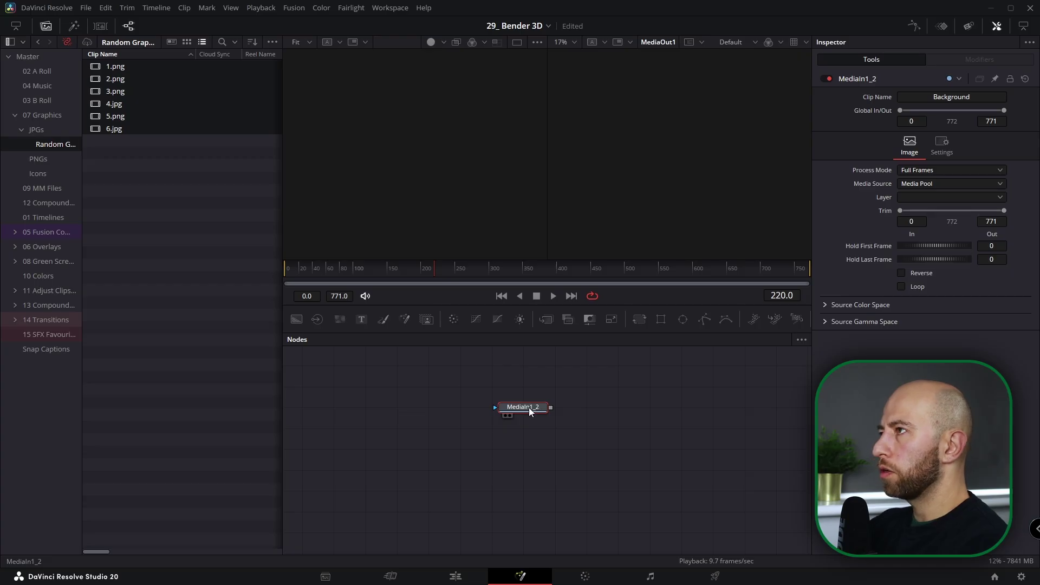
{"action": "key", "text": "1"}
{"action": "left_click", "coordinate": [46, 26]}
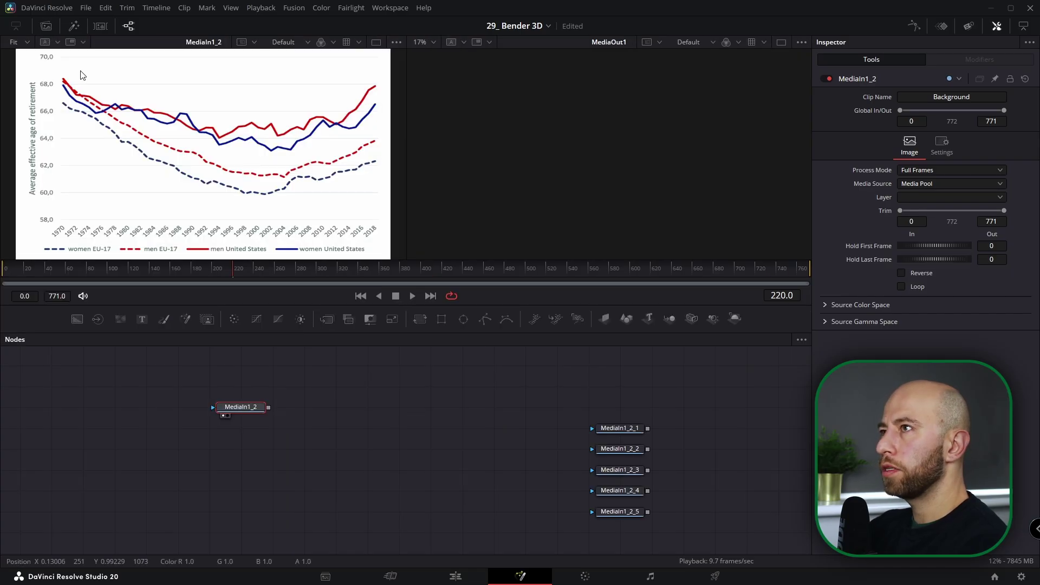
- Add a Background node, merge the MediaIn1_2 graph over it, and view the Merge node in the first viewer
{"action": "scroll", "coordinate": [144, 420], "scroll_direction": "left", "scroll_amount": 3}
{"action": "left_click_drag", "start_coordinate": [77, 319], "coordinate": [273, 447]}
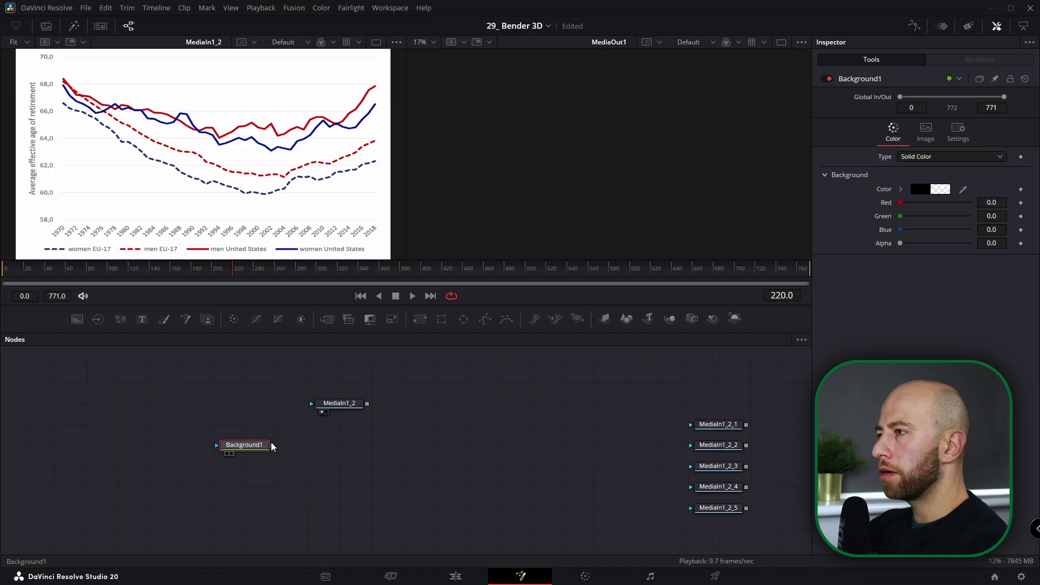
{"action": "left_click_drag", "start_coordinate": [367, 404], "coordinate": [273, 451]}
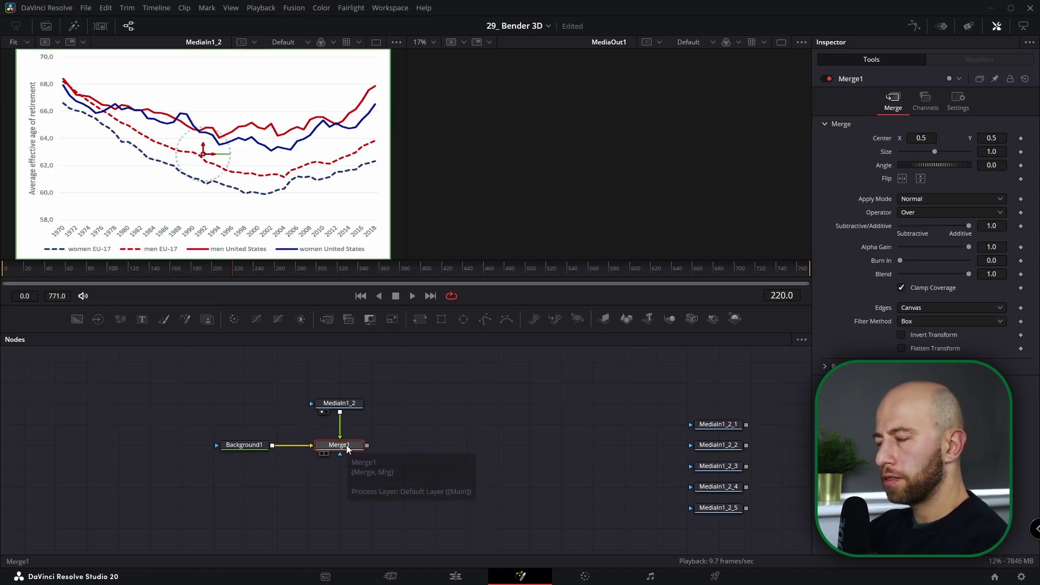
{"action": "key", "text": "1"}
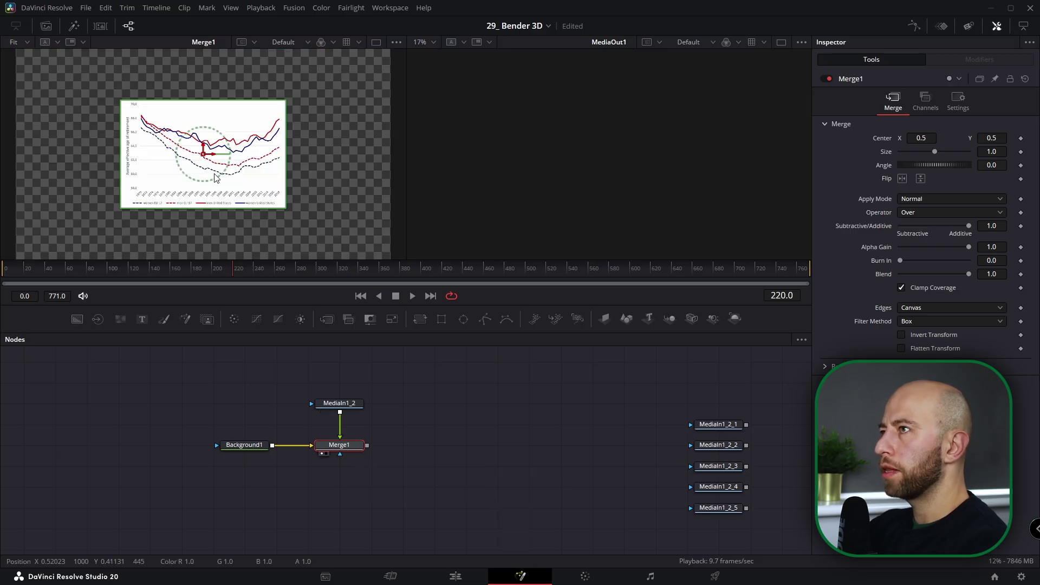
{"action": "scroll", "coordinate": [271, 203], "scroll_direction": "down", "scroll_amount": 2}
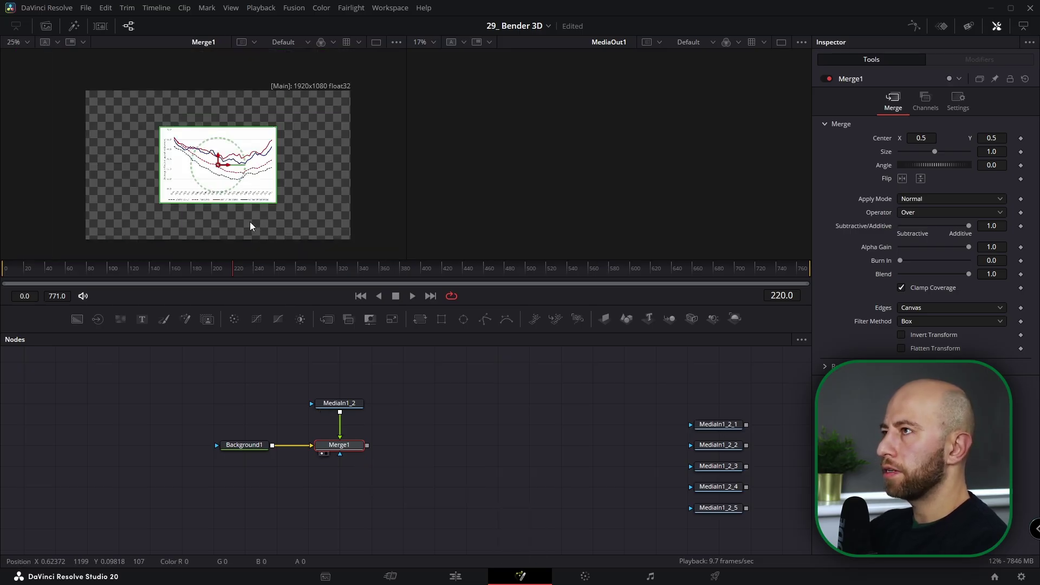
- Insert a Resize node between MediaIn1_2 and Merge1, and enable Auto Resolution on it
{"action": "left_click_drag", "start_coordinate": [345, 406], "coordinate": [369, 417]}
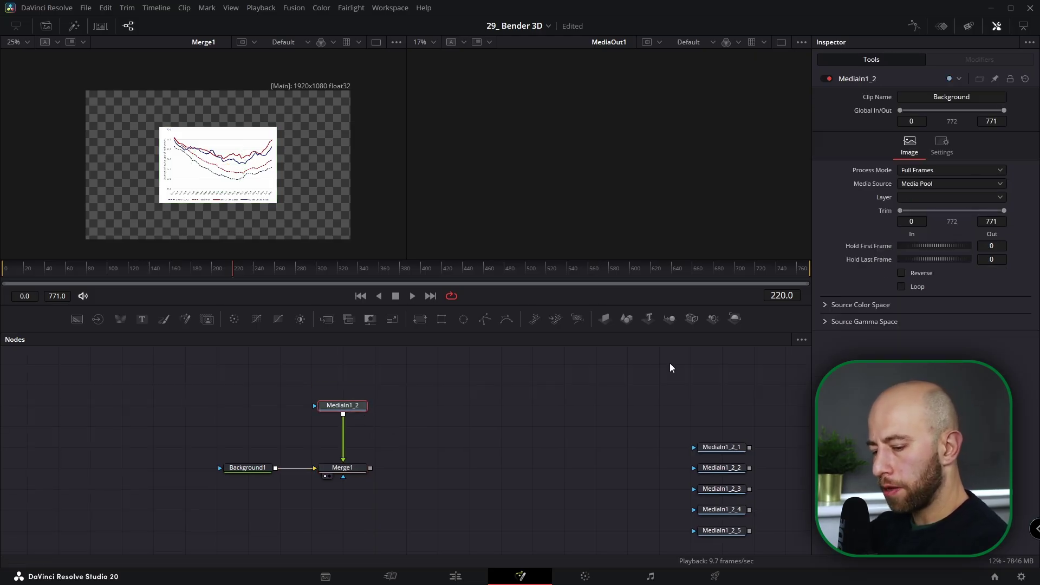
{"action": "key", "text": "shift+space"}
{"action": "type", "text": "r"}
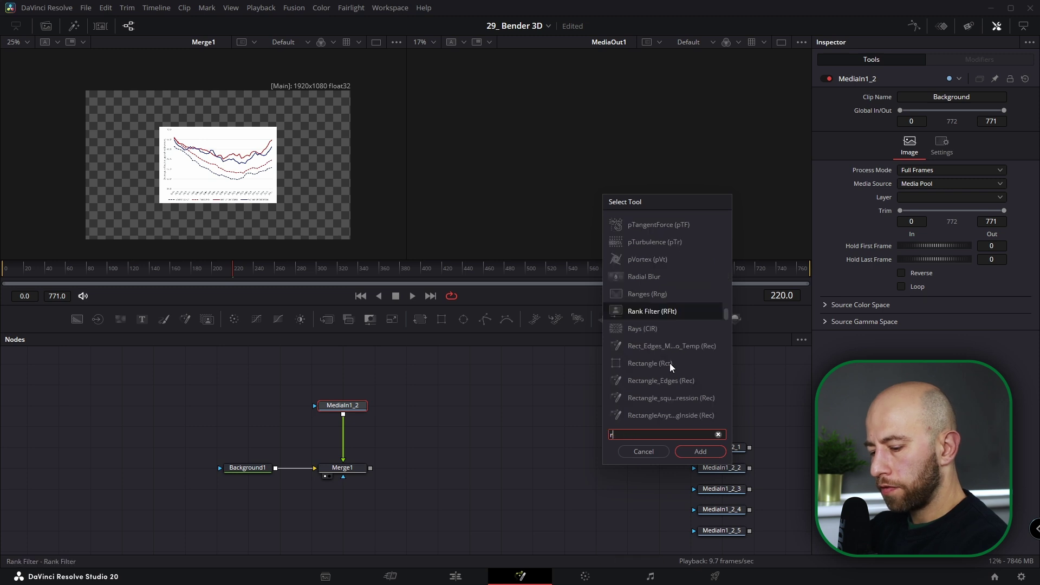
{"action": "type", "text": "esize"}
{"action": "key", "text": "Return"}
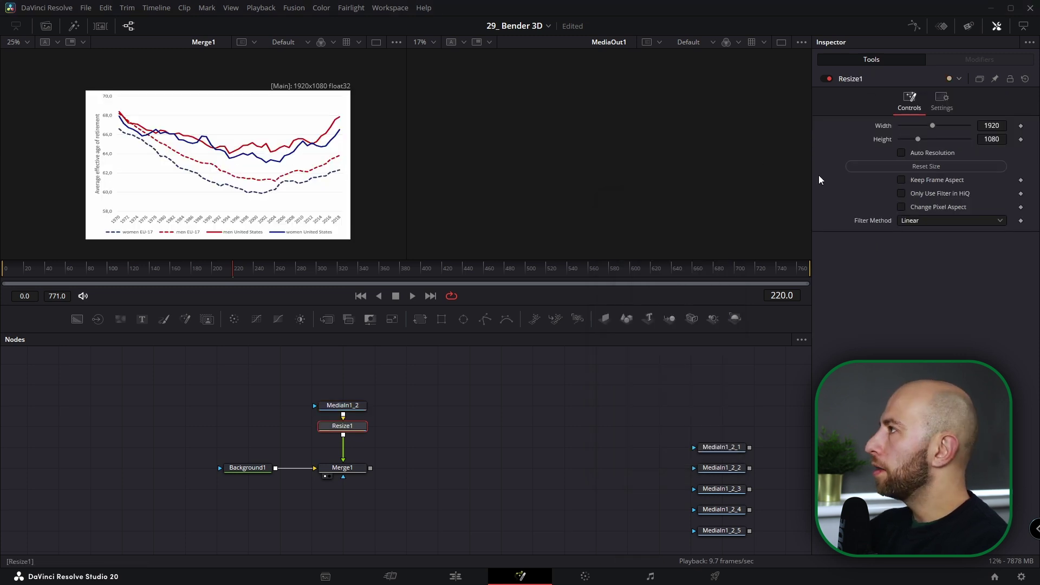
{"action": "left_click", "coordinate": [902, 152]}
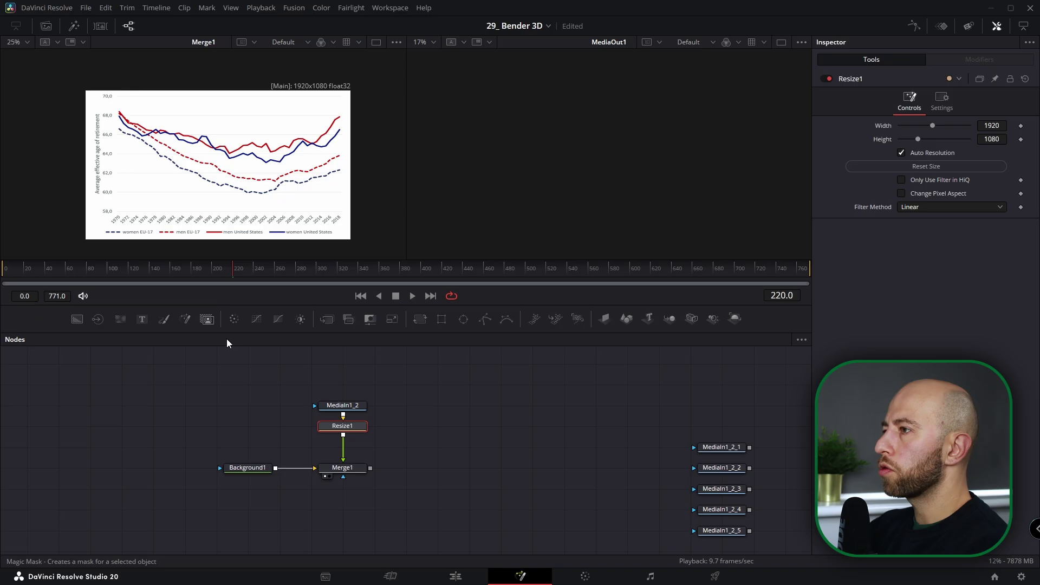
- Insert a Luma Keyer between MediaIn1_2 and Resize1 to remove the white background, and check the edges of the keyed graph lines
{"action": "left_click", "coordinate": [342, 467]}
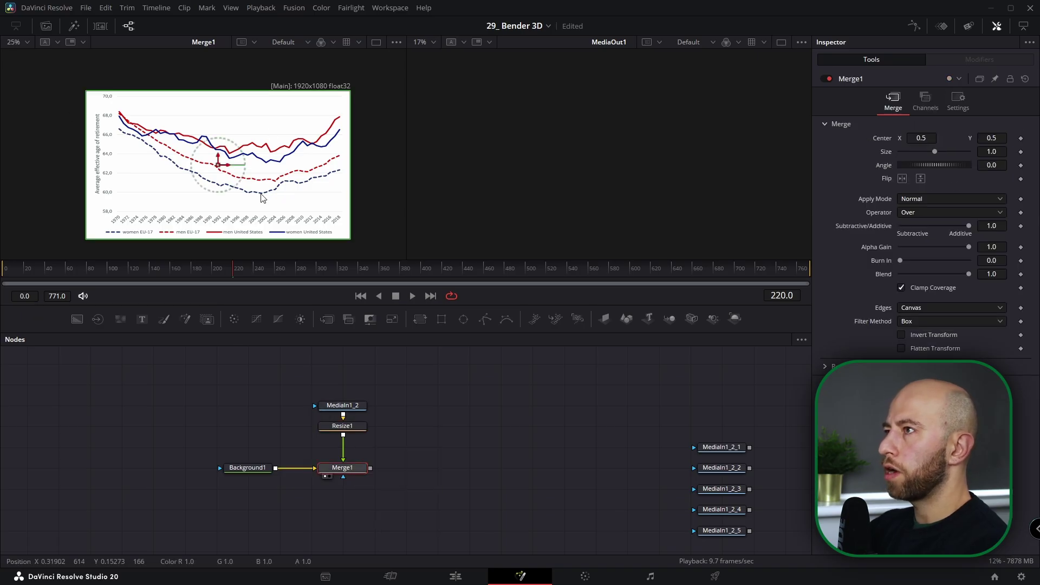
{"action": "left_click", "coordinate": [248, 468]}
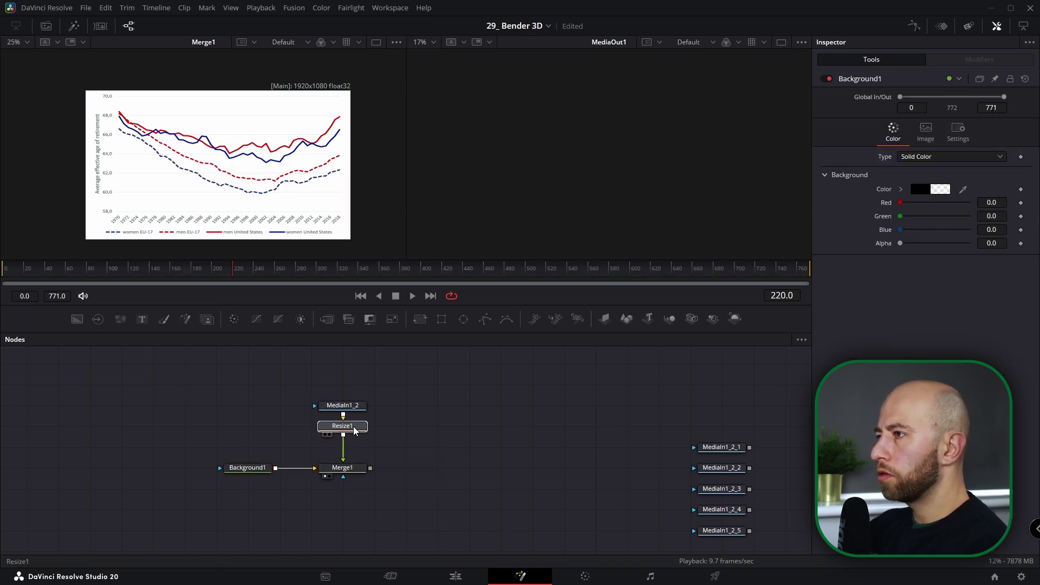
{"action": "left_click_drag", "start_coordinate": [347, 426], "coordinate": [347, 448]}
{"action": "left_click", "coordinate": [356, 410]}
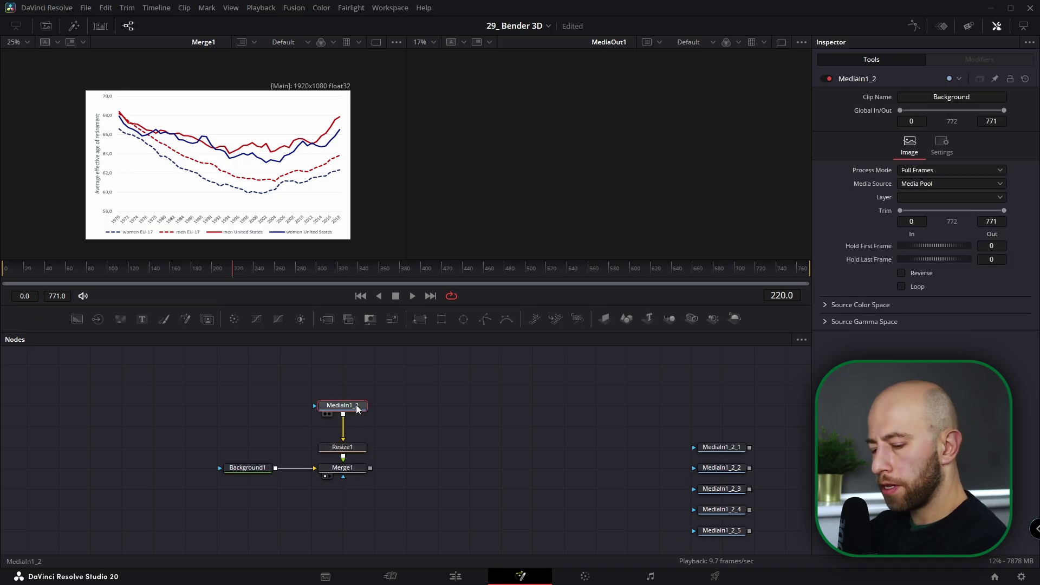
{"action": "key", "text": "shift+space"}
{"action": "type", "text": "luma"}
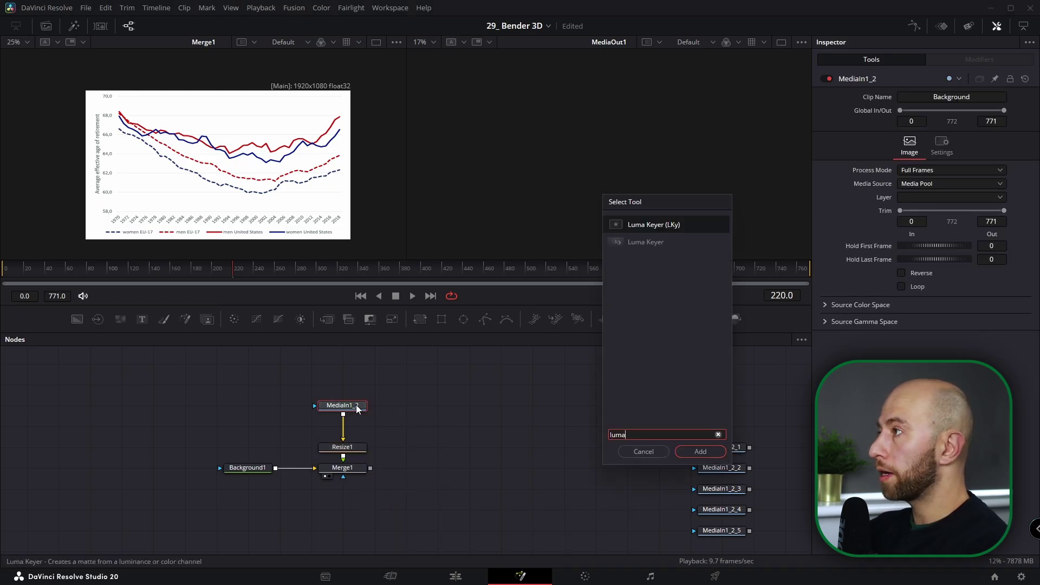
{"action": "key", "text": "Return"}
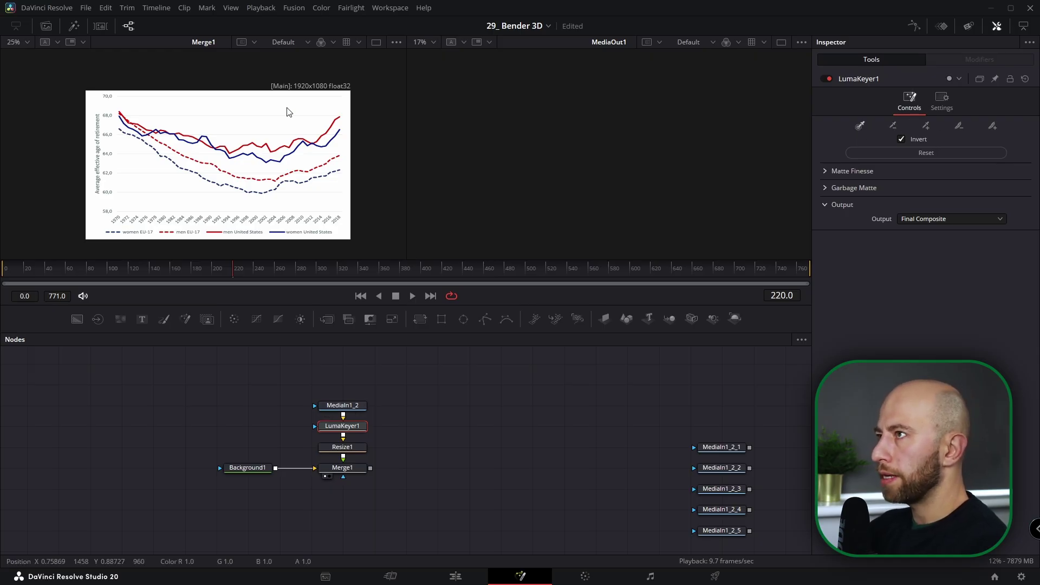
{"action": "scroll", "coordinate": [156, 147], "scroll_direction": "up", "scroll_amount": 6}
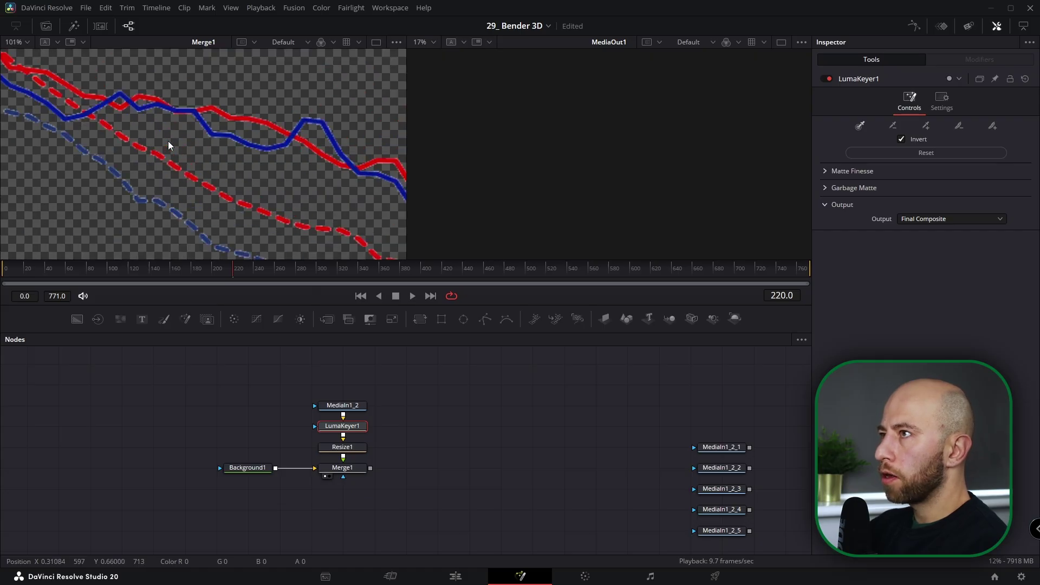
{"action": "scroll", "coordinate": [216, 150], "scroll_direction": "up", "scroll_amount": 5}
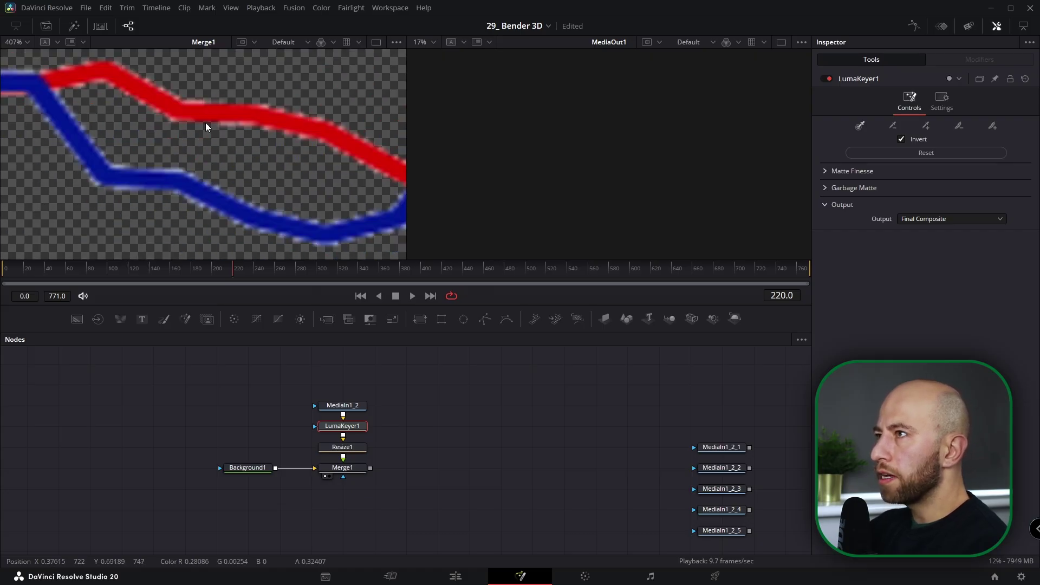
{"action": "scroll", "coordinate": [186, 180], "scroll_direction": "down", "scroll_amount": 3}
{"action": "scroll", "coordinate": [219, 193], "scroll_direction": "down", "scroll_amount": 4}
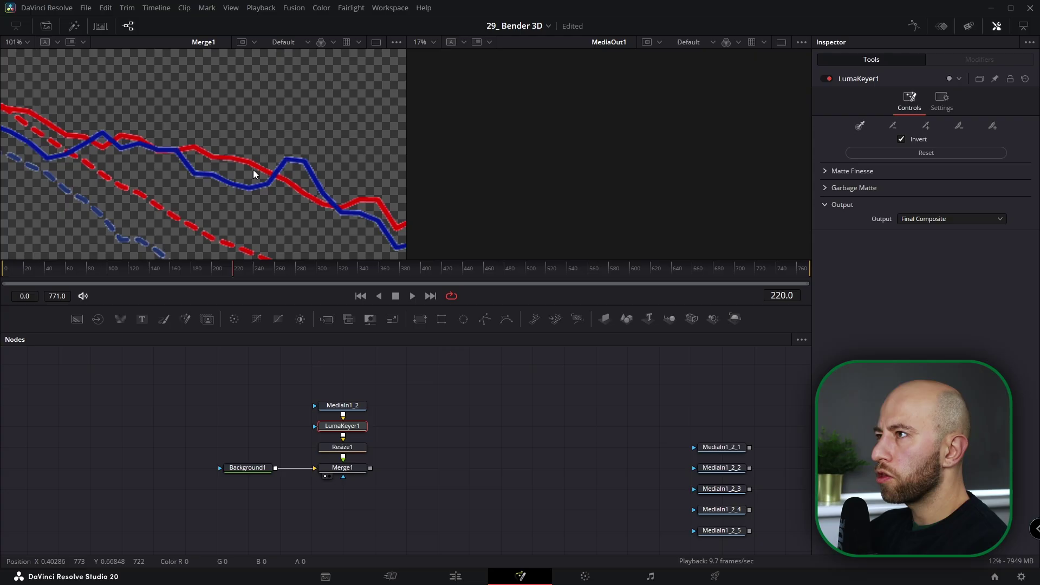
- In LumaKeyer1's Matte Finesse settings, set Clean Black to 0.4 and Clean White to 0.05
{"action": "left_click", "coordinate": [825, 172]}
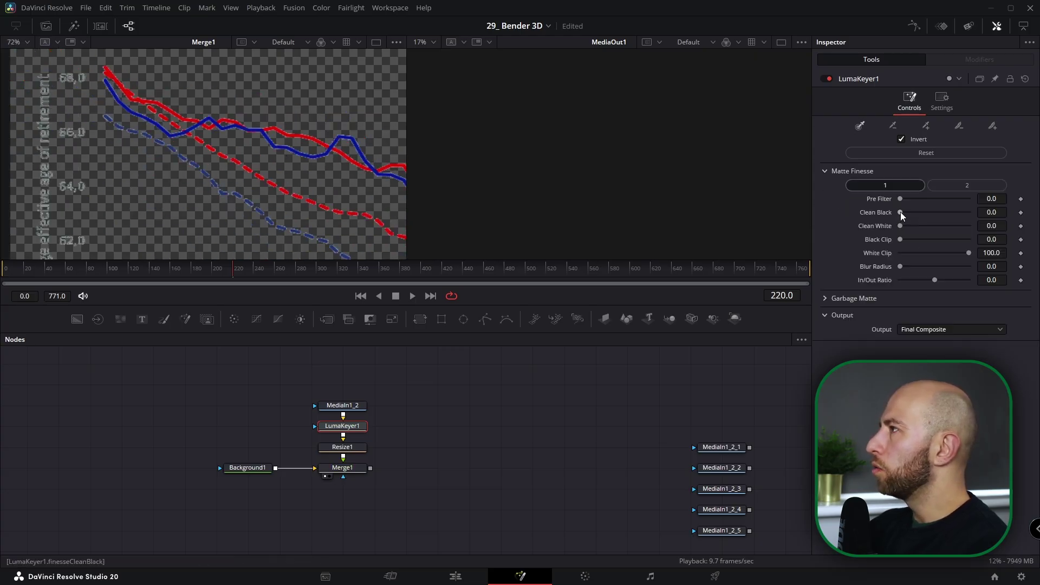
{"action": "mouse_move", "coordinate": [900, 213]}
{"action": "left_mouse_down"}
{"action": "mouse_move", "coordinate": [928, 215]}
{"action": "mouse_move", "coordinate": [895, 218]}
{"action": "left_mouse_up"}
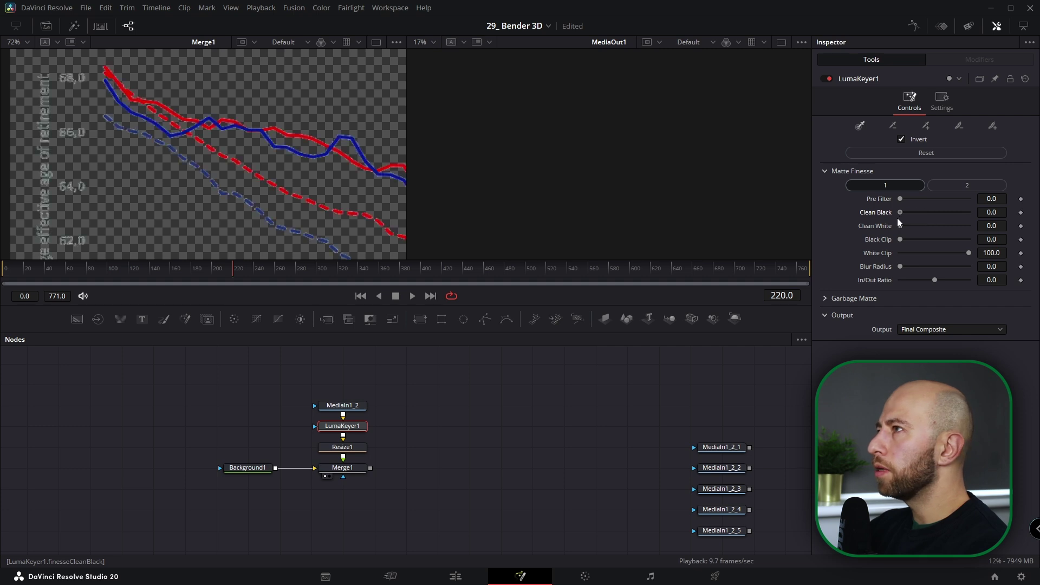
{"action": "mouse_move", "coordinate": [992, 216]}
{"action": "left_mouse_down"}
{"action": "mouse_move", "coordinate": [1016, 226]}
{"action": "mouse_move", "coordinate": [969, 225]}
{"action": "mouse_move", "coordinate": [999, 226]}
{"action": "left_mouse_up"}
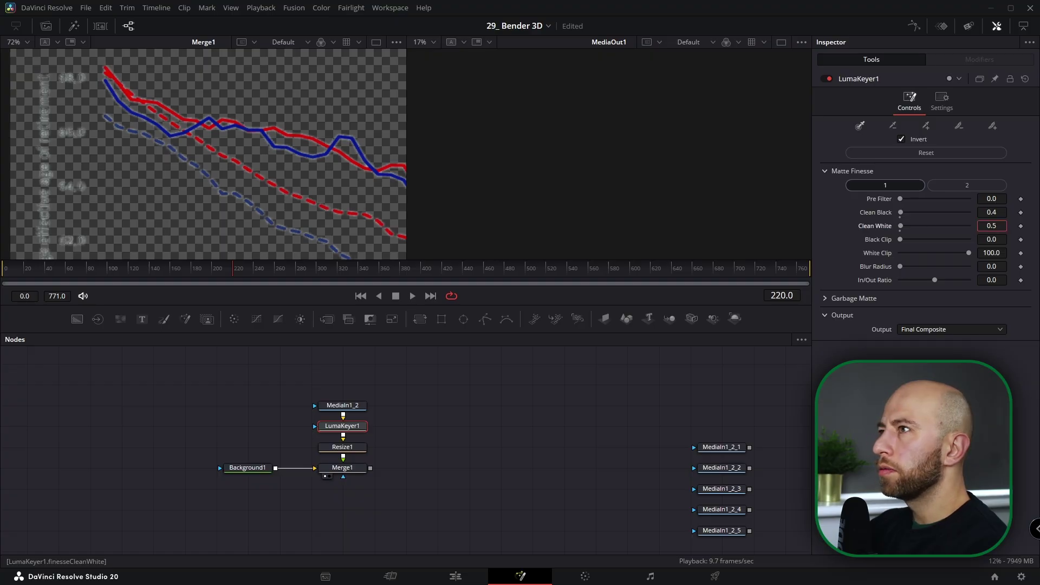
{"action": "type", "text": "0.05"}
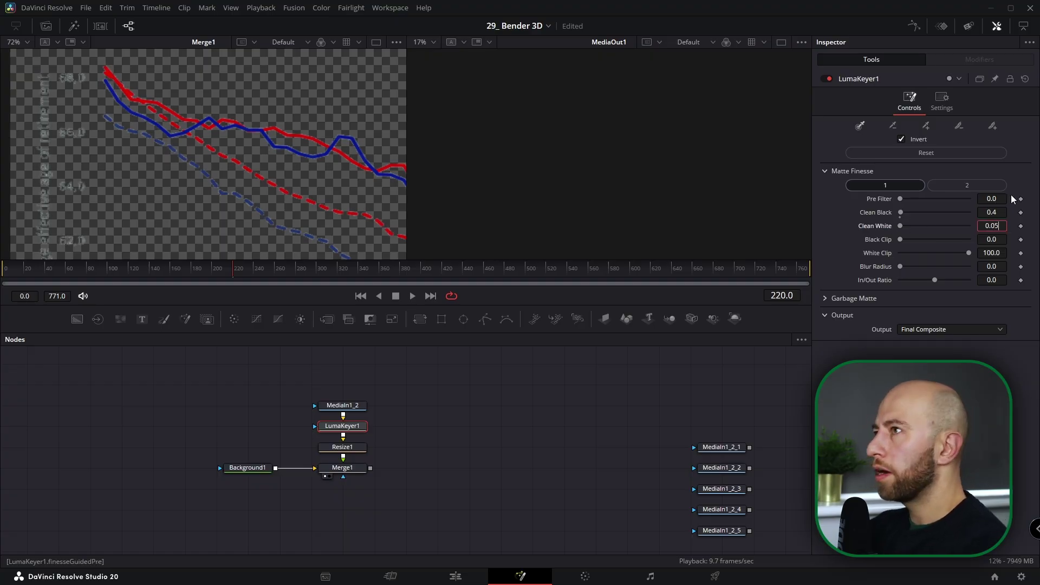
{"action": "key", "text": "Tab"}
- Set the matte's Blur Radius to 20.8 on LumaKeyer1 and check the edges of the graph lines
{"action": "scroll", "coordinate": [292, 156], "scroll_direction": "up", "scroll_amount": 4}
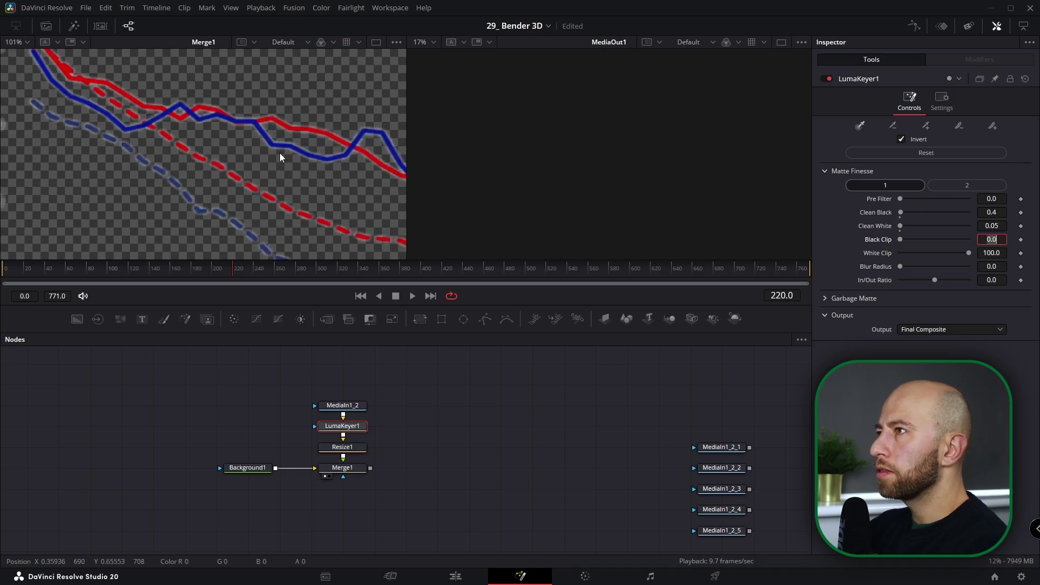
{"action": "left_click", "coordinate": [991, 266]}
{"action": "type", "text": "20.8"}
{"action": "key", "text": "Return"}
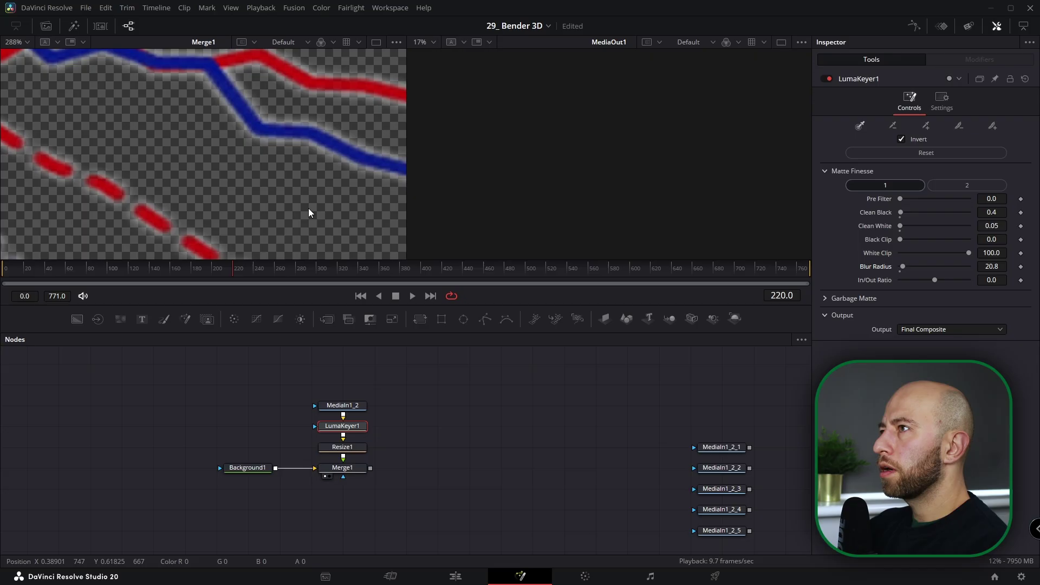
{"action": "scroll", "coordinate": [269, 170], "scroll_direction": "down", "scroll_amount": 4}
{"action": "scroll", "coordinate": [278, 165], "scroll_direction": "up", "scroll_amount": 5}
- Lower LumaKeyer1's In/Out Ratio to -15.7 to tighten the matte around the graph lines
{"action": "left_click", "coordinate": [991, 279]}
{"action": "type", "text": "-0.8"}
{"action": "left_click_drag", "start_coordinate": [992, 280], "coordinate": [982, 262]}
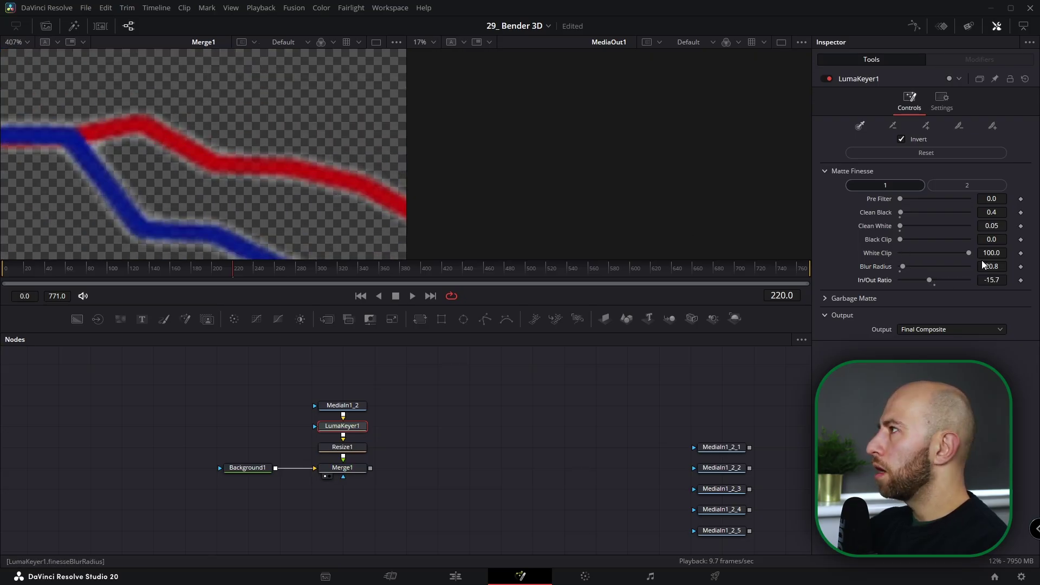
- Reduce the matte's Highlight to 0.673 and check the effect on the graph lines and axis labels
{"action": "left_click", "coordinate": [967, 186]}
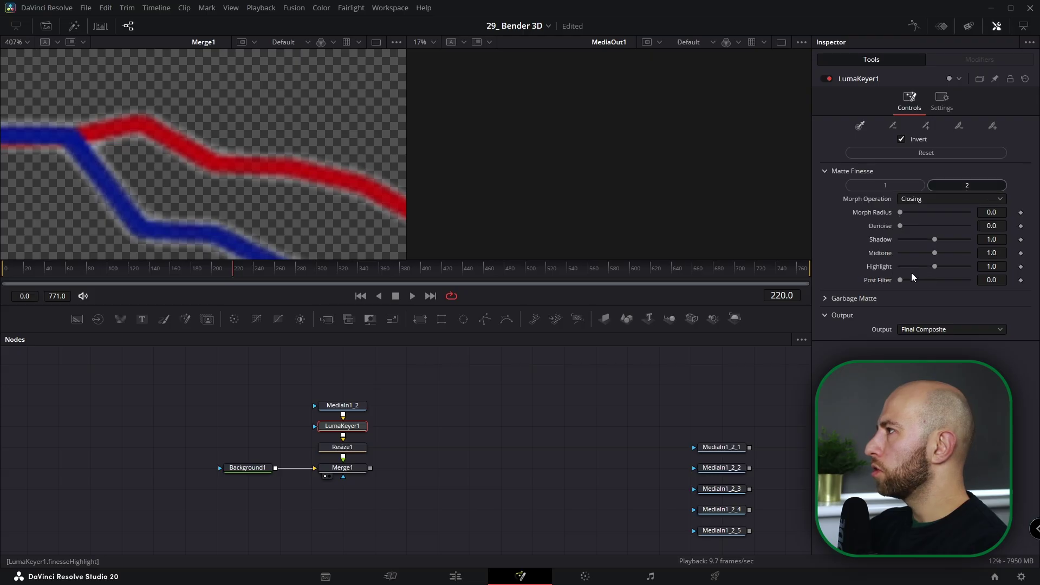
{"action": "left_click_drag", "start_coordinate": [989, 268], "coordinate": [923, 267]}
{"action": "scroll", "coordinate": [143, 161], "scroll_direction": "down", "scroll_amount": 5}
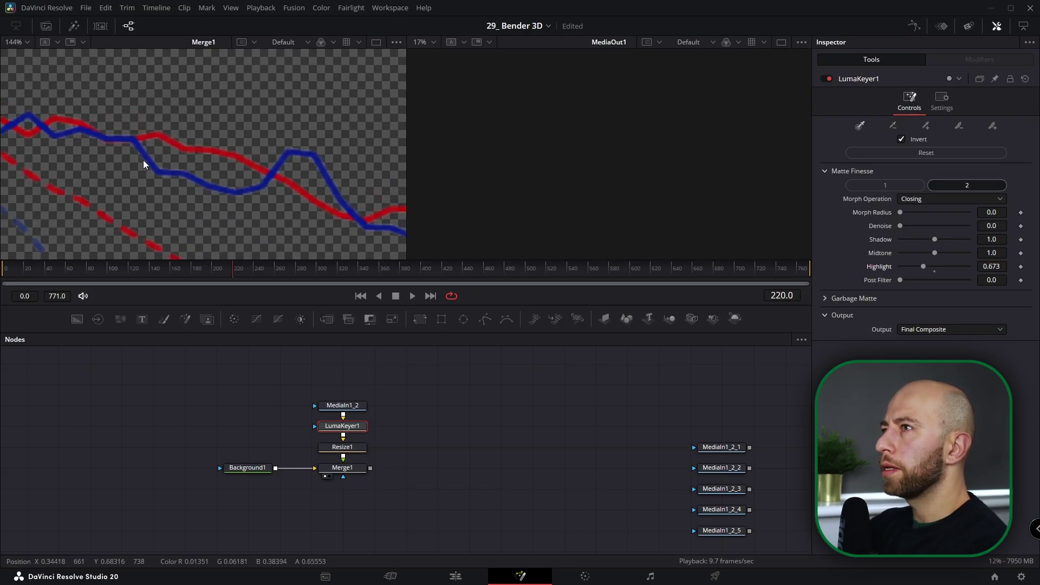
{"action": "left_click_drag", "start_coordinate": [143, 160], "coordinate": [555, 233]}
{"action": "left_click_drag", "start_coordinate": [226, 192], "coordinate": [199, 155]}
{"action": "scroll", "coordinate": [132, 168], "scroll_direction": "up", "scroll_amount": 5}
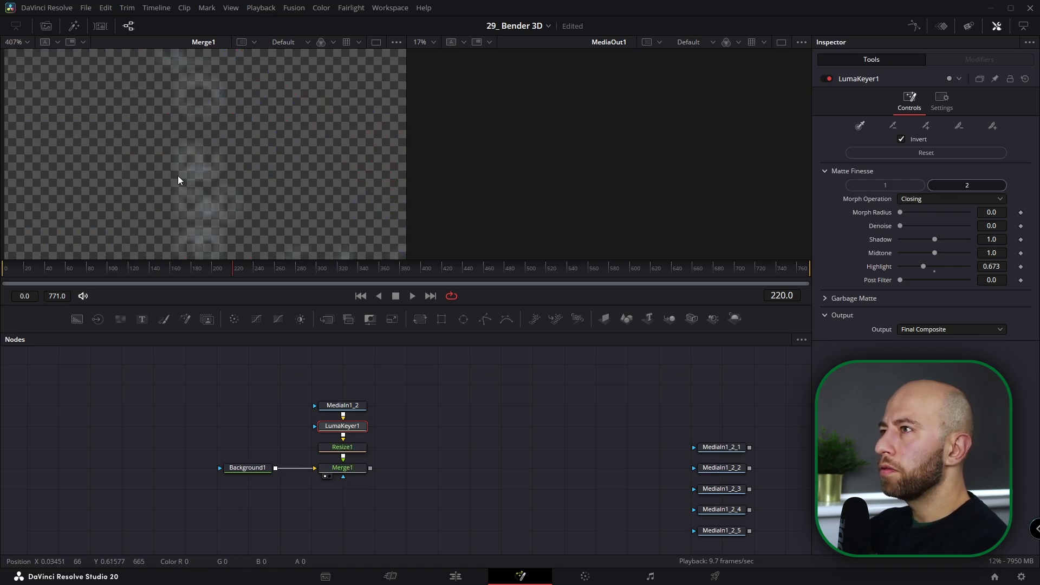
{"action": "scroll", "coordinate": [190, 170], "scroll_direction": "down", "scroll_amount": 5}
- Raise LumaKeyer1's Clean Black to 1.5 and Clean White to 6.15
{"action": "left_click", "coordinate": [896, 186]}
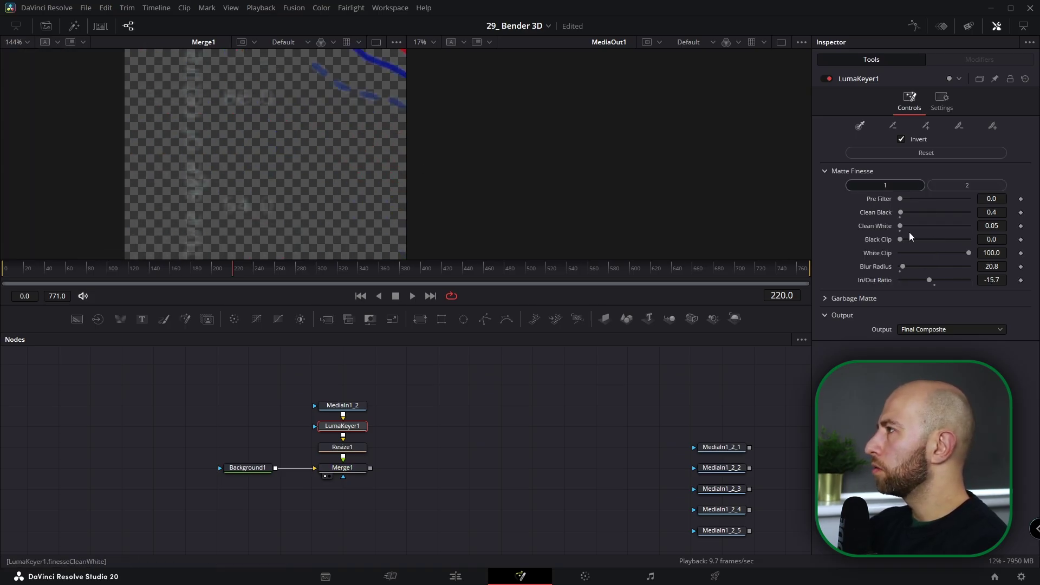
{"action": "left_click", "coordinate": [994, 214]}
{"action": "type", "text": "0.8"}
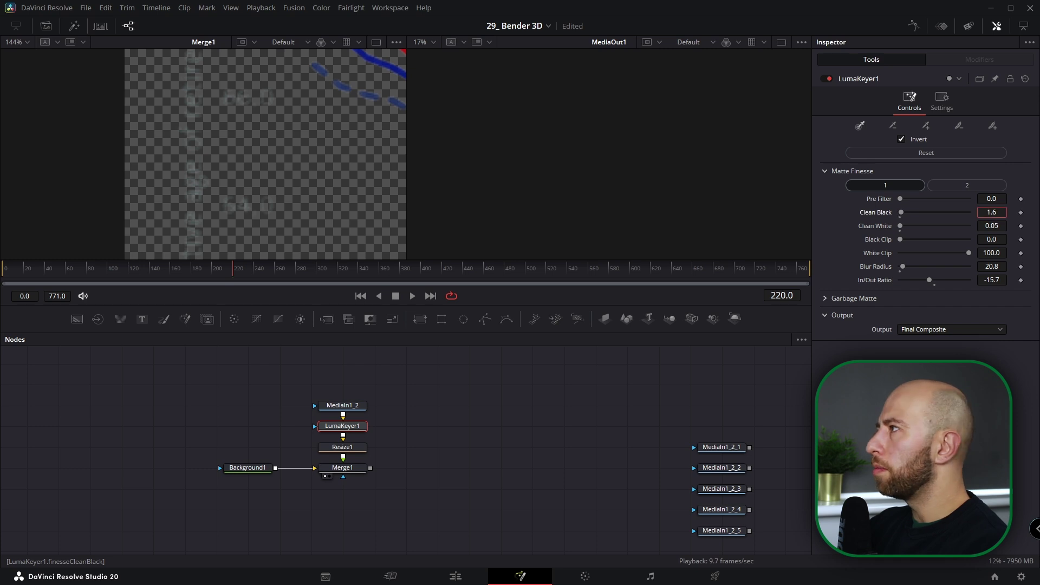
{"action": "left_click_drag", "start_coordinate": [992, 212], "coordinate": [1023, 226]}
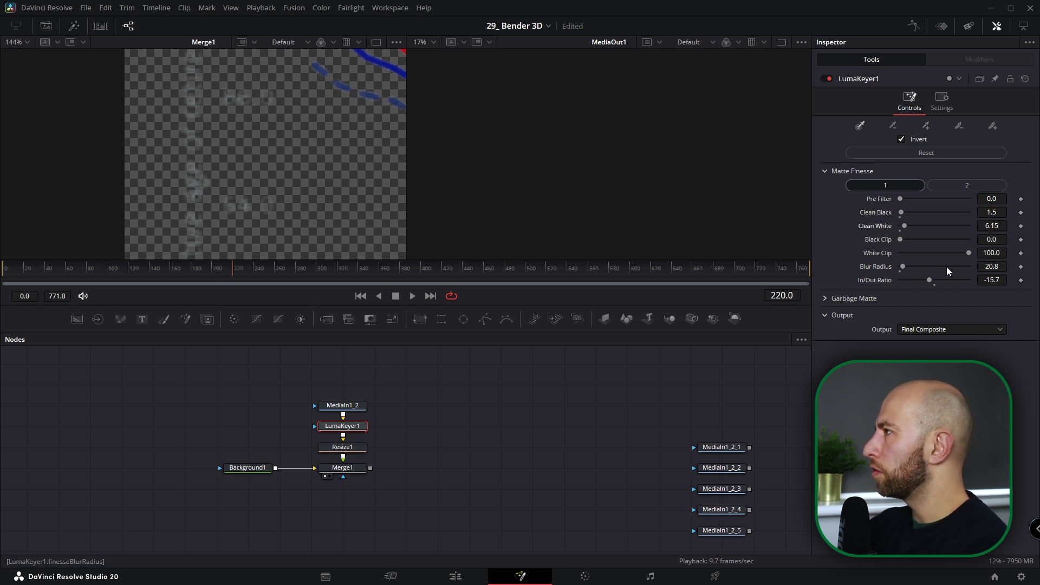
- Raise the matte's Highlight slightly and return Clean Black, Clean White and In/Out Ratio to 0
{"action": "left_click", "coordinate": [955, 186]}
{"action": "left_click_drag", "start_coordinate": [923, 267], "coordinate": [929, 265]}
{"action": "left_click", "coordinate": [886, 186]}
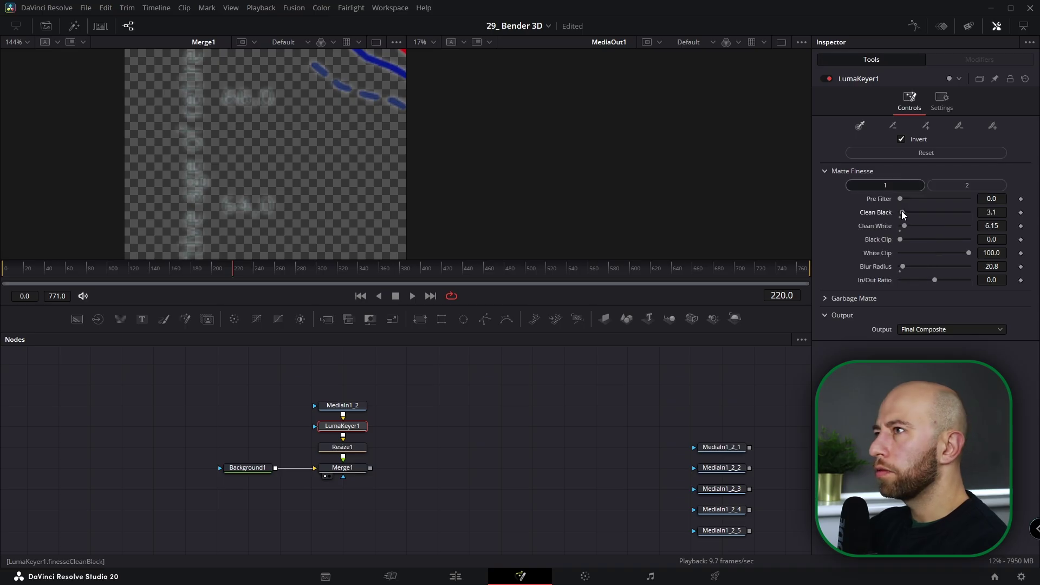
{"action": "left_click_drag", "start_coordinate": [901, 212], "coordinate": [904, 212]}
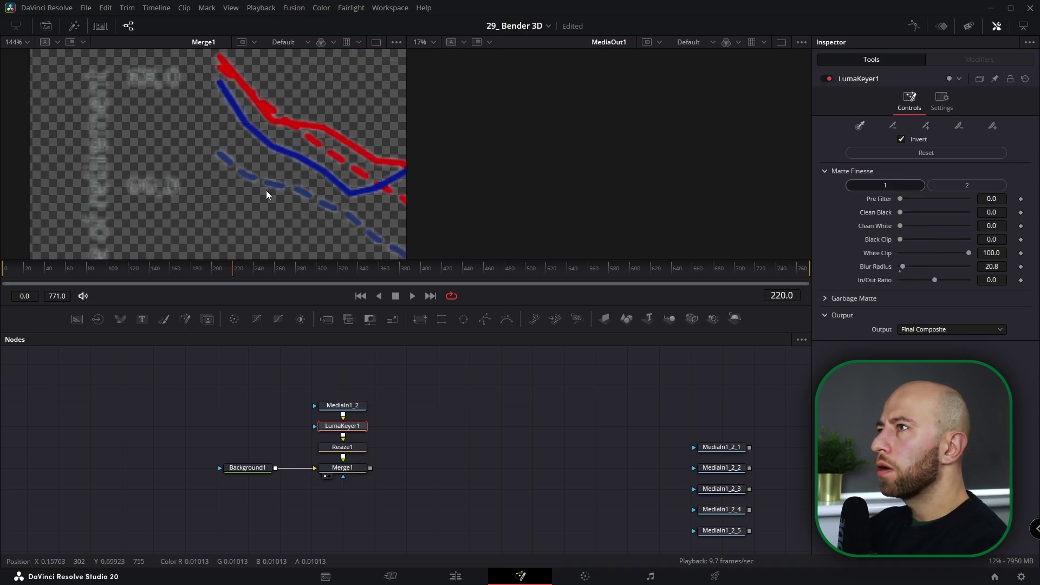
- Inspect the keyed labels along the graph's vertical and horizontal axes for legibility
{"action": "scroll", "coordinate": [266, 190], "scroll_direction": "down", "scroll_amount": 1}
{"action": "left_click_drag", "start_coordinate": [145, 201], "coordinate": [158, 174]}
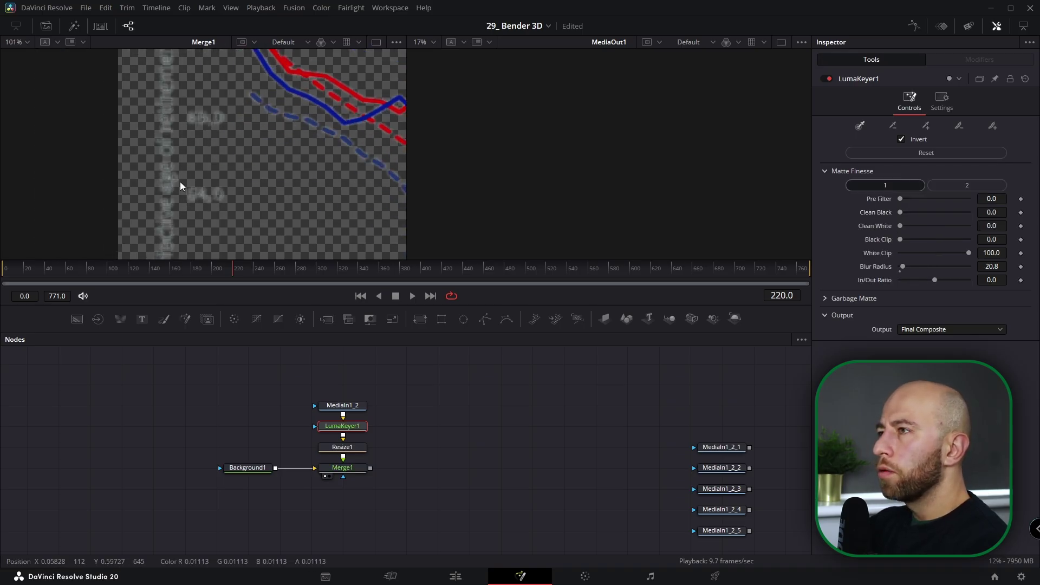
{"action": "scroll", "coordinate": [188, 168], "scroll_direction": "down", "scroll_amount": 5}
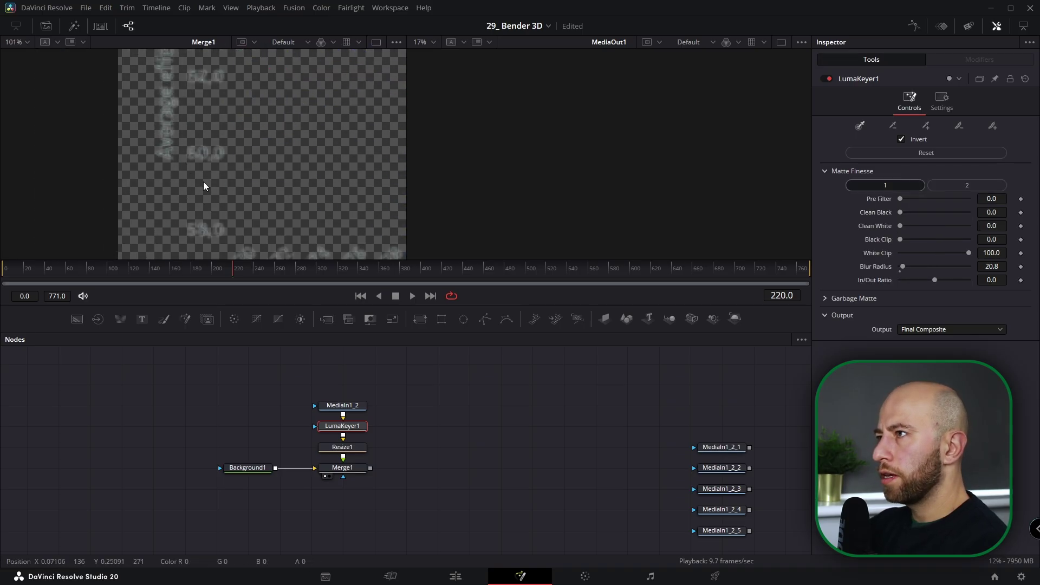
{"action": "scroll", "coordinate": [228, 176], "scroll_direction": "down", "scroll_amount": 3}
{"action": "scroll", "coordinate": [282, 168], "scroll_direction": "down", "scroll_amount": 4}
{"action": "left_click_drag", "start_coordinate": [352, 155], "coordinate": [143, 201]}
{"action": "scroll", "coordinate": [306, 212], "scroll_direction": "up", "scroll_amount": 4}
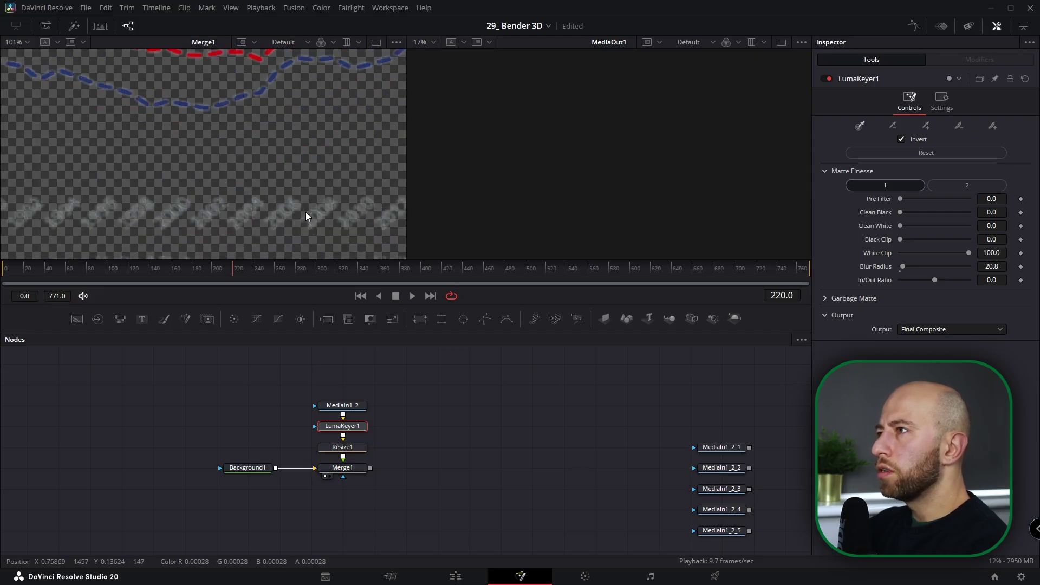
- Set the matte's Highlight to 0.95 and check the year labels and graph lines up close
{"action": "scroll", "coordinate": [289, 218], "scroll_direction": "up", "scroll_amount": 5}
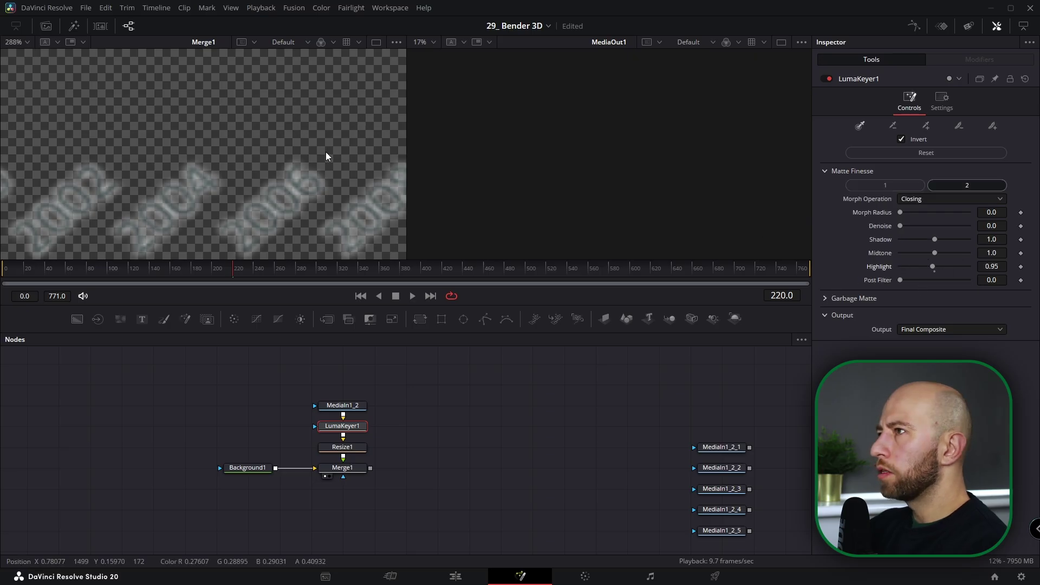
{"action": "scroll", "coordinate": [317, 164], "scroll_direction": "down", "scroll_amount": 8}
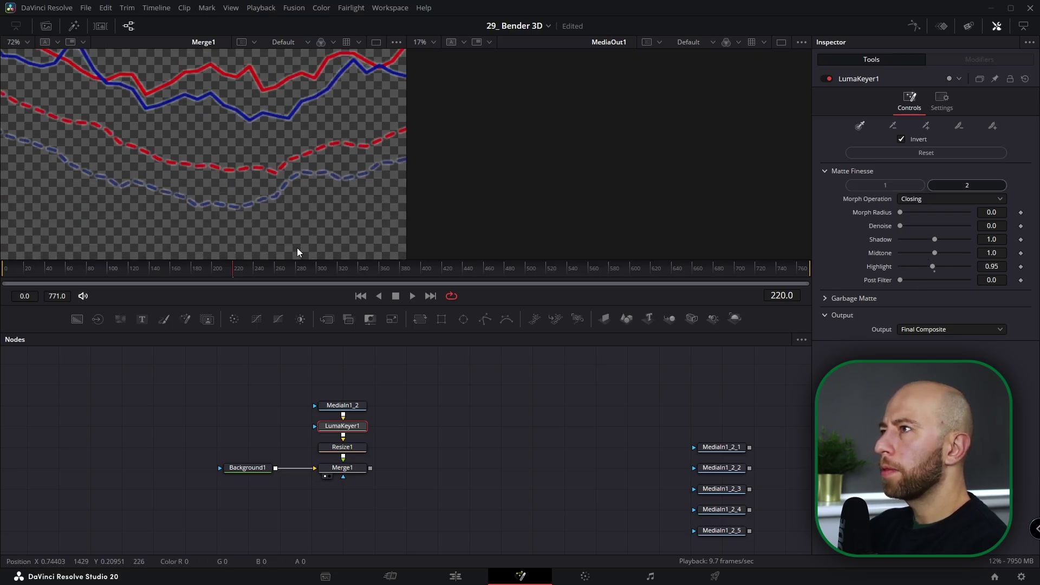
{"action": "scroll", "coordinate": [105, 135], "scroll_direction": "up", "scroll_amount": 5}
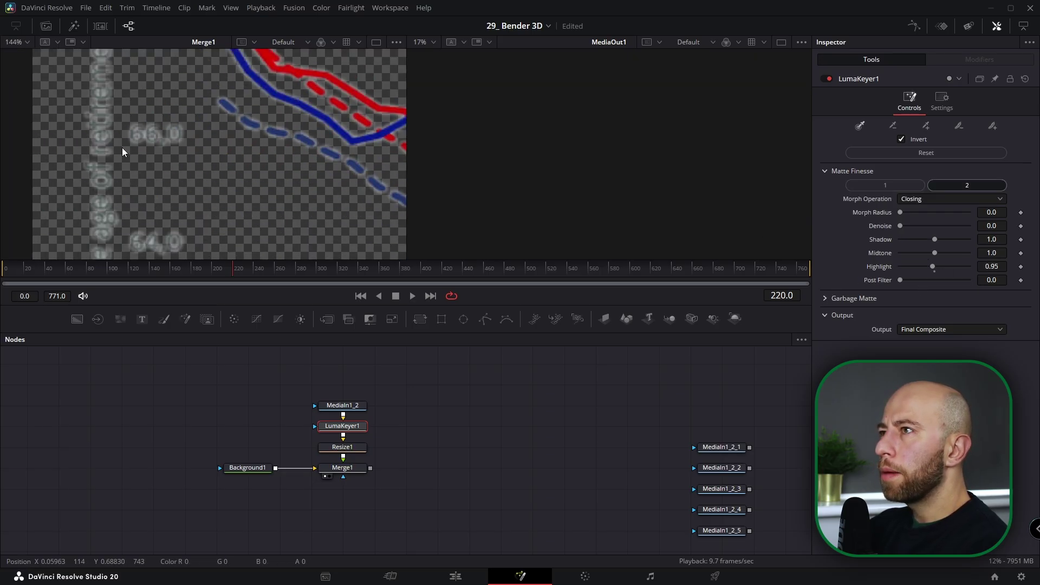
{"action": "scroll", "coordinate": [122, 147], "scroll_direction": "down", "scroll_amount": 4}
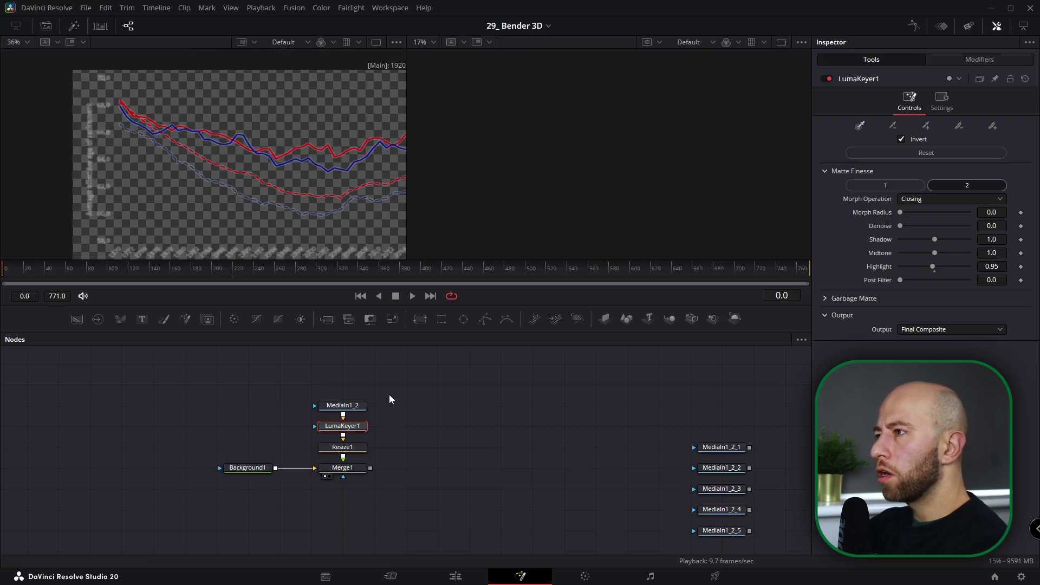
- Move MediaIn1_2, LumaKeyer1 and Resize1 away from Merge1 to make room, and insert a DreamGlow2 node after Resize1
{"action": "left_click_drag", "start_coordinate": [390, 395], "coordinate": [342, 426]}
{"action": "left_click", "coordinate": [409, 438]}
{"action": "left_click", "coordinate": [349, 429]}
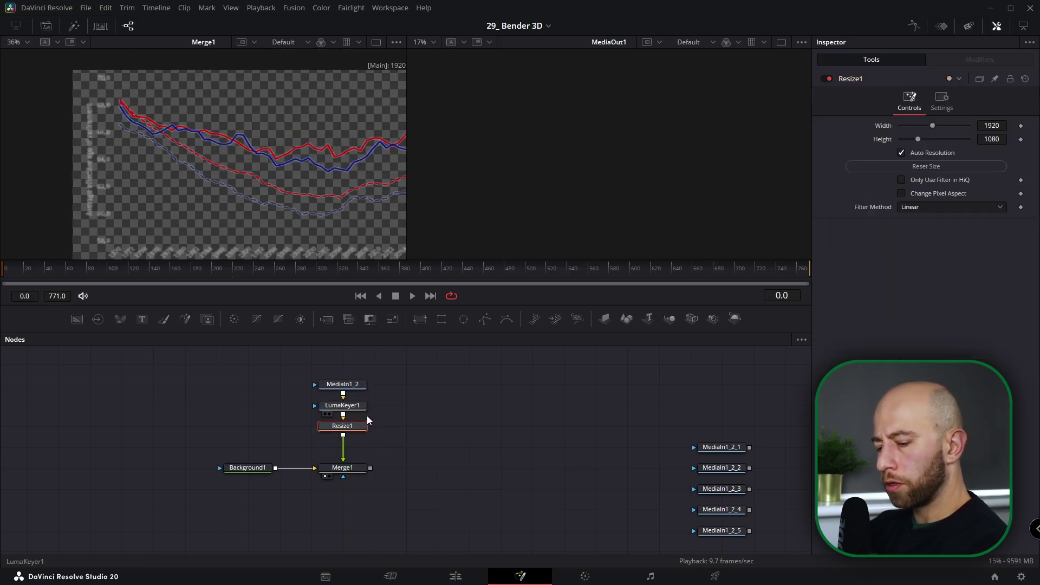
{"action": "key", "text": "shift+space"}
{"action": "type", "text": "dream"}
{"action": "key", "text": "Down"}
{"action": "key", "text": "Down"}
{"action": "key", "text": "Down"}
{"action": "key", "text": "Return"}
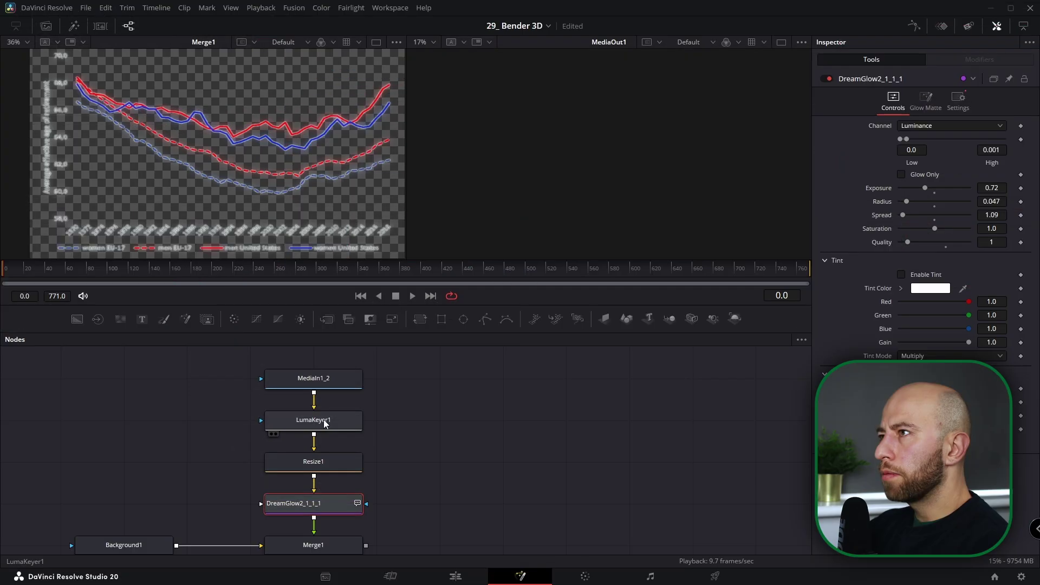
- Set LumaKeyer1's Clean White to 29.1 in Matte Finesse and check the glowing axis labels
{"action": "left_click", "coordinate": [324, 424]}
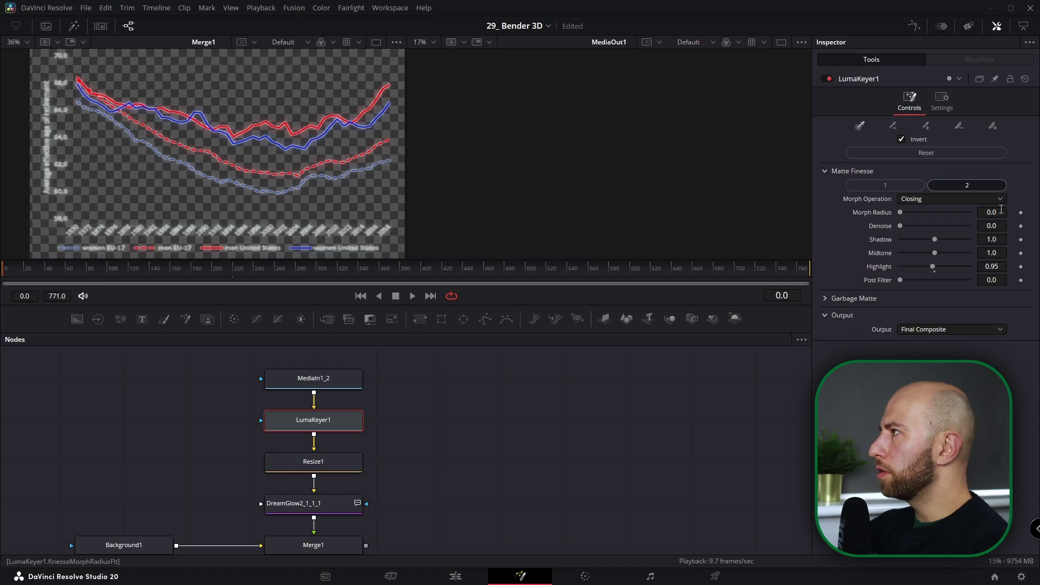
{"action": "left_click_drag", "start_coordinate": [62, 143], "coordinate": [84, 151]}
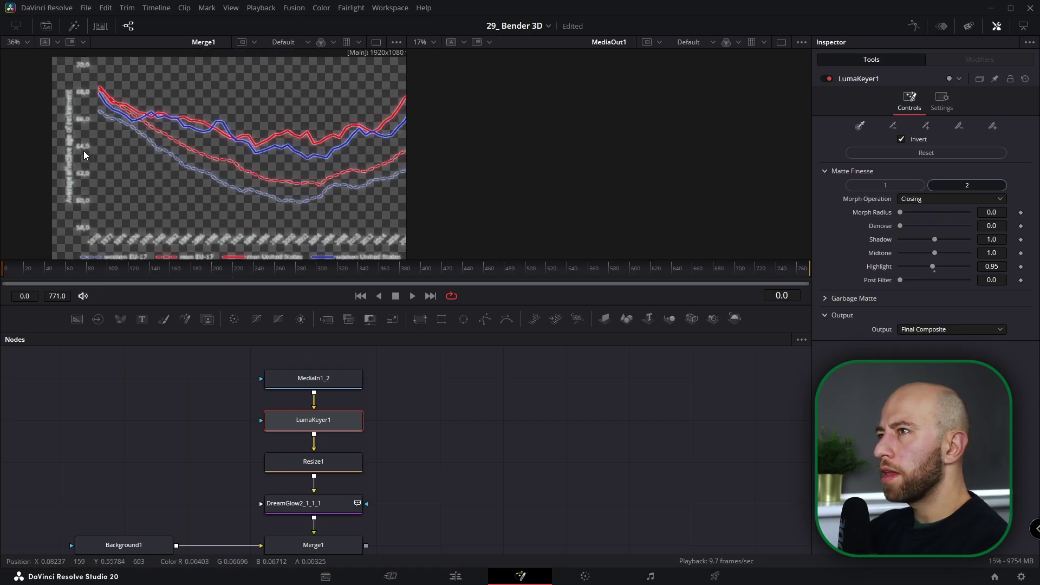
{"action": "scroll", "coordinate": [83, 150], "scroll_direction": "up", "scroll_amount": 5}
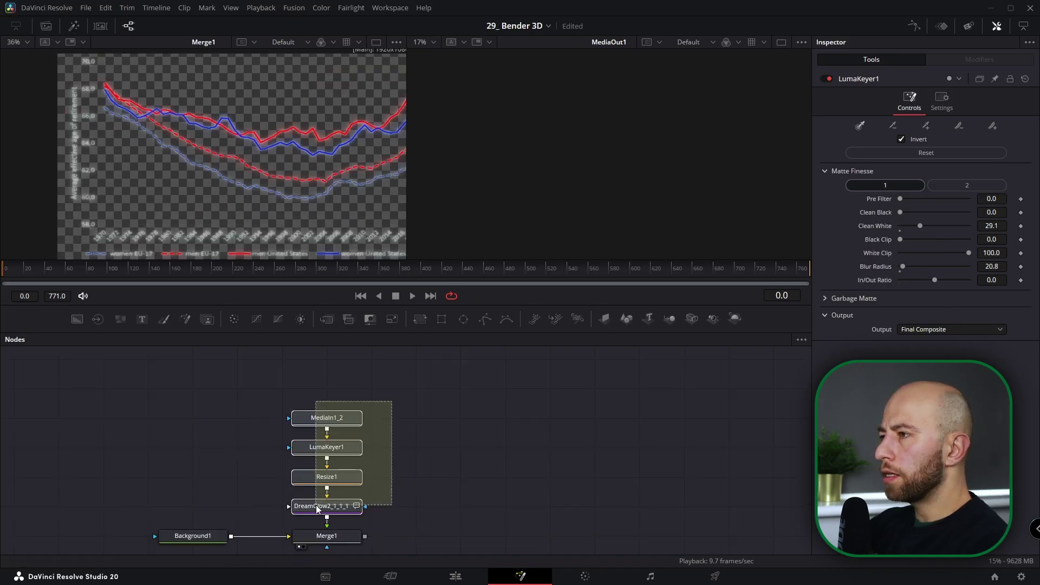
- Stack Background1 between the glow and Merge1 nodes, and add an Image Plane 3D node after Merge1
{"action": "left_click_drag", "start_coordinate": [181, 535], "coordinate": [303, 506]}
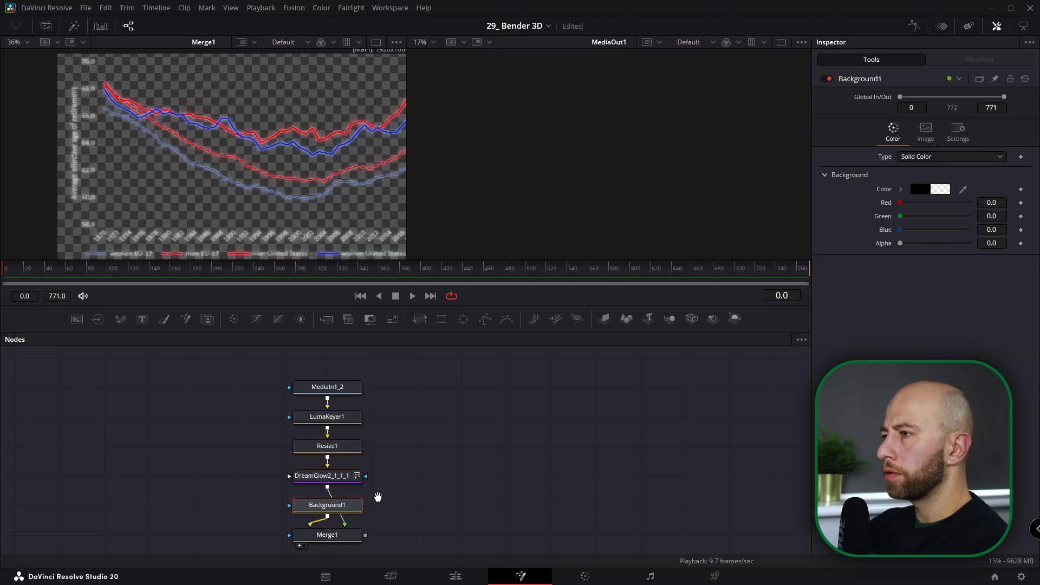
{"action": "left_click_drag", "start_coordinate": [376, 492], "coordinate": [386, 417]}
{"action": "left_click", "coordinate": [337, 461]}
{"action": "key", "text": "shift+space"}
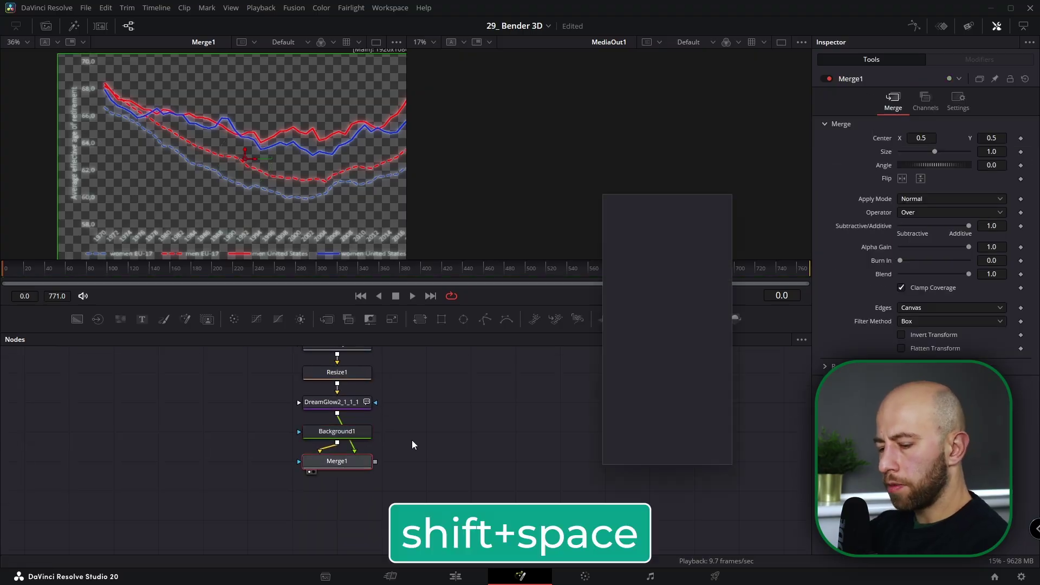
{"action": "type", "text": "image"}
{"action": "key", "text": "Return"}
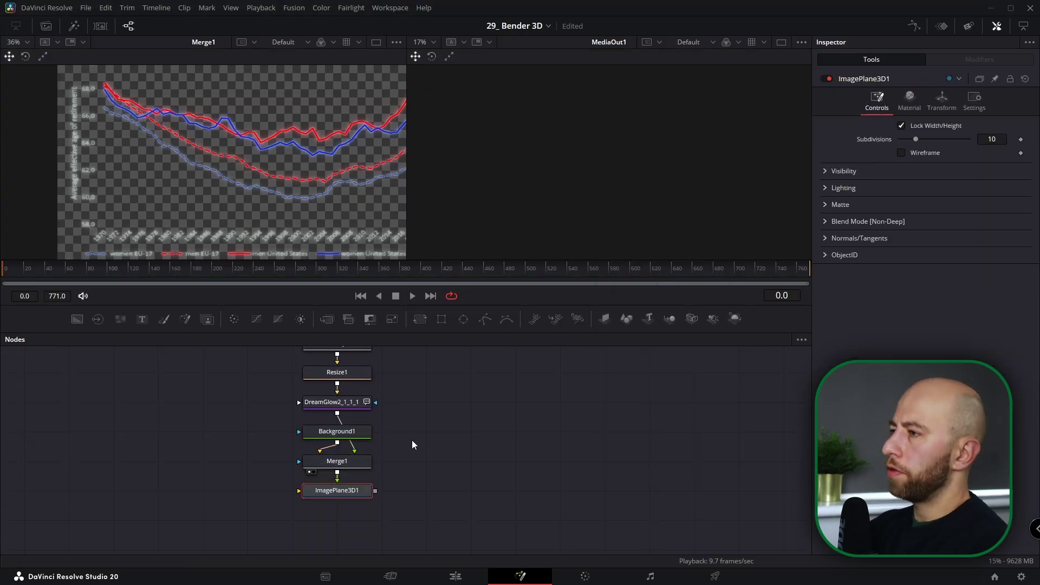
- Add a Transform 3D node after ImagePlane3D1
{"action": "key", "text": "shift+space"}
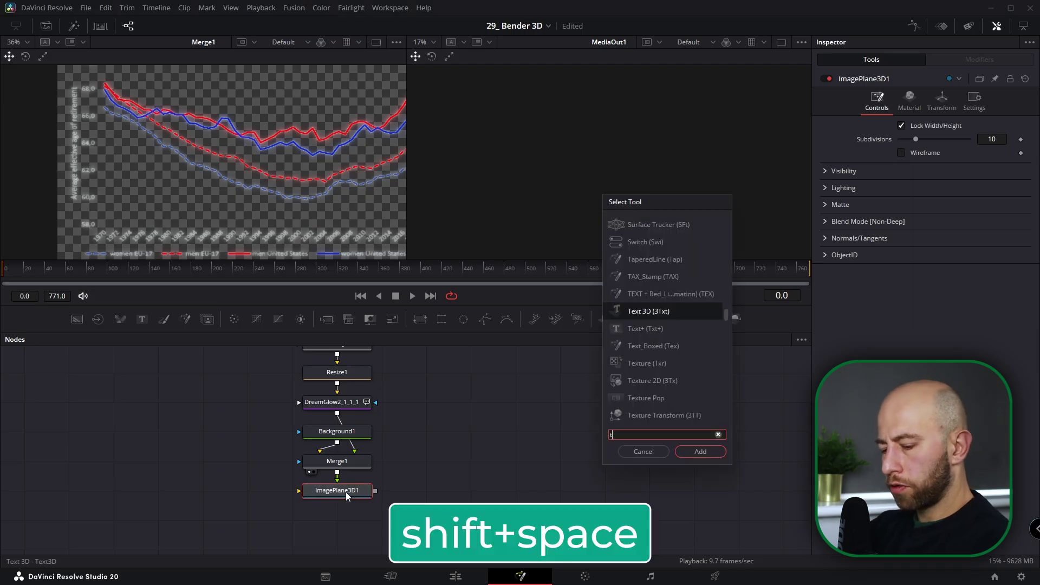
{"action": "type", "text": "transform"}
{"action": "key", "text": "Down"}
{"action": "key", "text": "Down"}
{"action": "key", "text": "Down"}
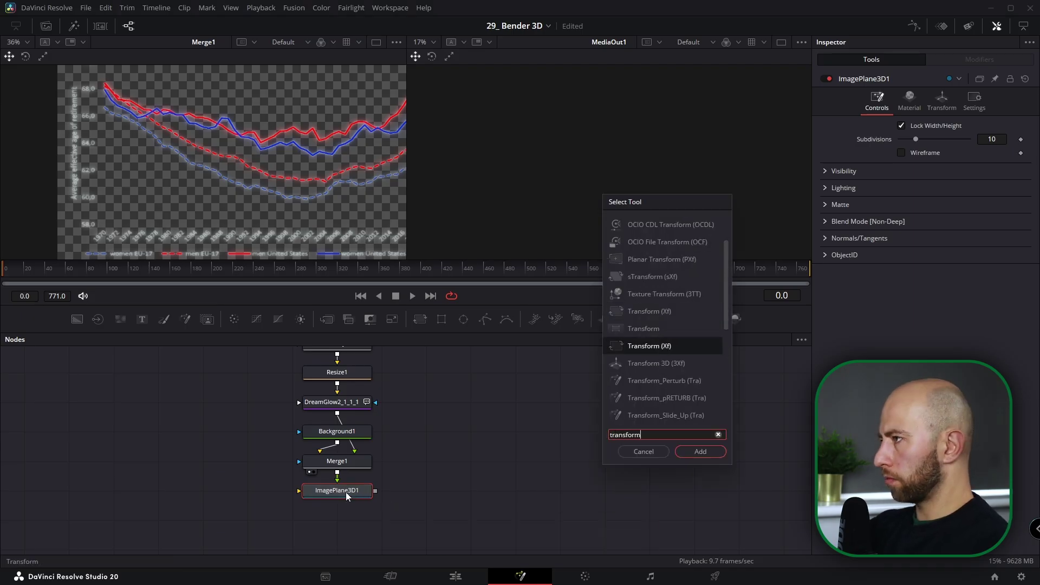
{"action": "key", "text": "Return"}
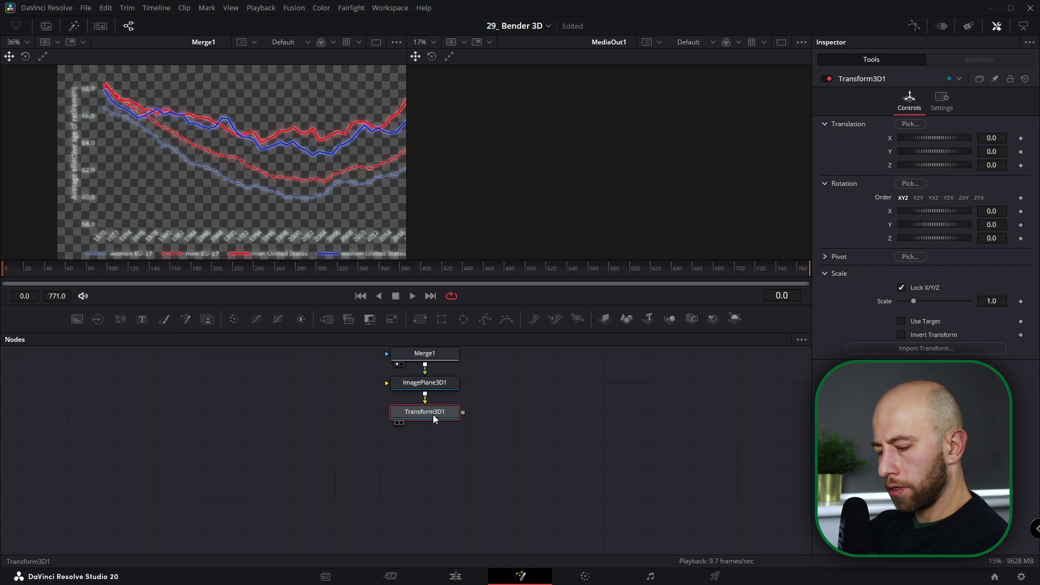
- Add a Merge 3D node after Transform3D1
{"action": "key", "text": "shift+space"}
{"action": "type", "text": "merge"}
{"action": "key", "text": "Down"}
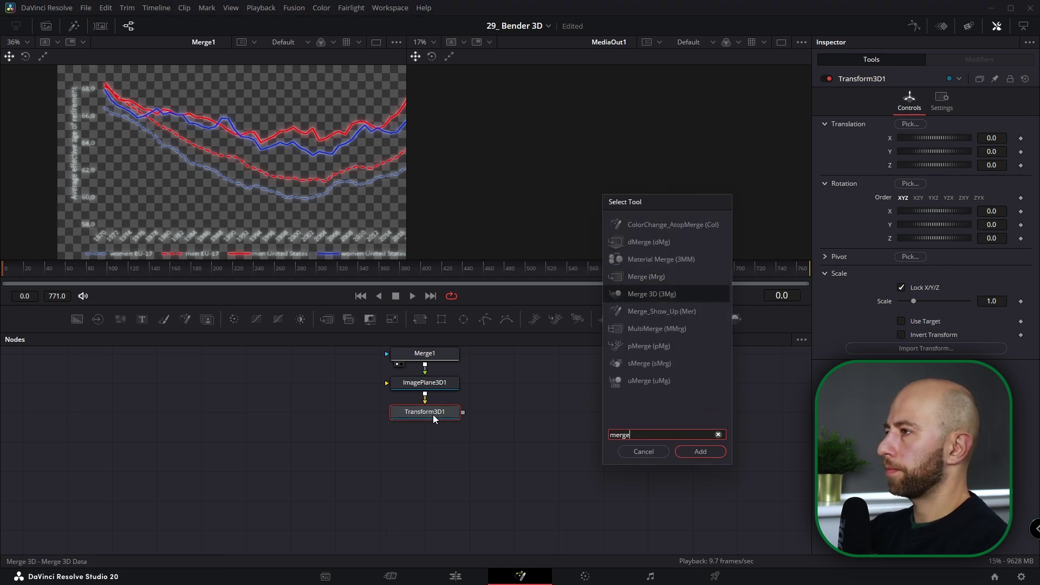
{"action": "key", "text": "Return"}
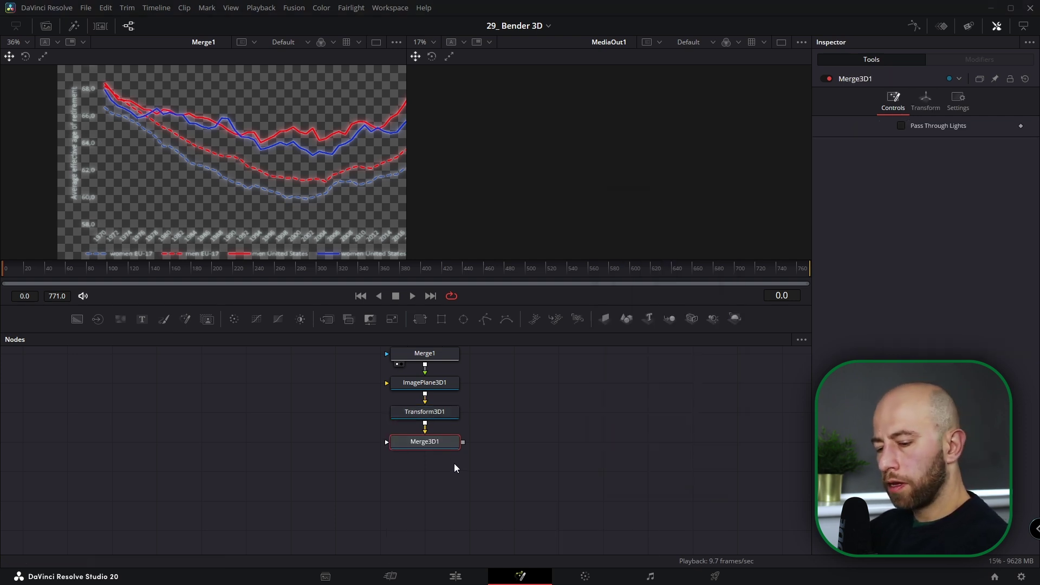
- Show Merge3D1 in the first viewer and line up the remaining MediaIn nodes in a row beside MediaIn1_2
{"action": "key", "text": "1"}
{"action": "left_click_drag", "start_coordinate": [243, 185], "coordinate": [197, 123]}
{"action": "scroll", "coordinate": [488, 446], "scroll_direction": "down", "scroll_amount": 3}
{"action": "left_click_drag", "start_coordinate": [499, 423], "coordinate": [444, 461]}
{"action": "left_click_drag", "start_coordinate": [667, 431], "coordinate": [451, 371]}
{"action": "left_click_drag", "start_coordinate": [667, 440], "coordinate": [488, 367]}
{"action": "left_click_drag", "start_coordinate": [671, 459], "coordinate": [622, 436]}
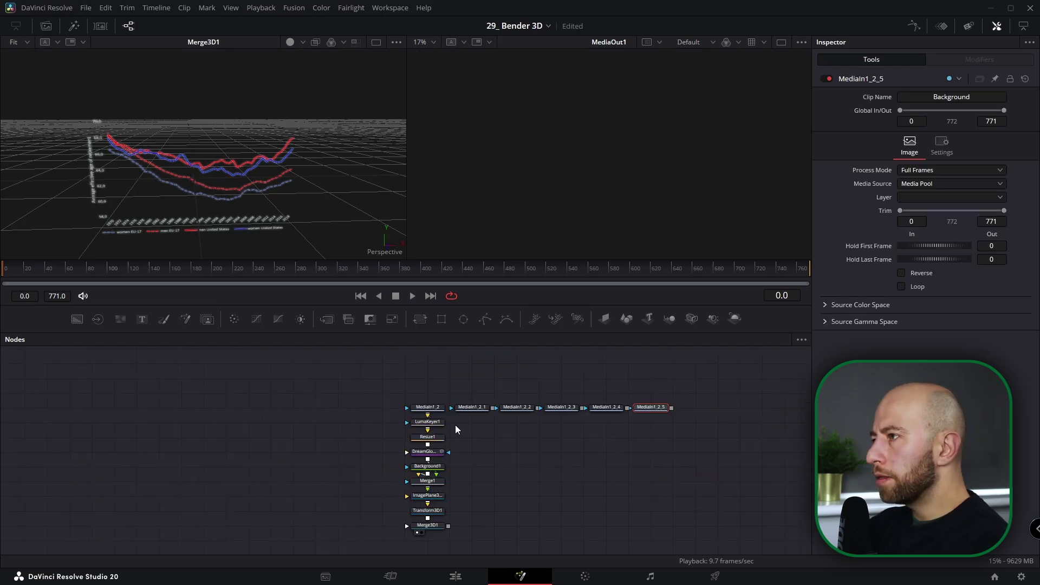
- Copy the node chain from LumaKeyer1 through Merge3D1 and paste it under each of the other five MediaIn nodes
{"action": "left_click_drag", "start_coordinate": [453, 421], "coordinate": [416, 528]}
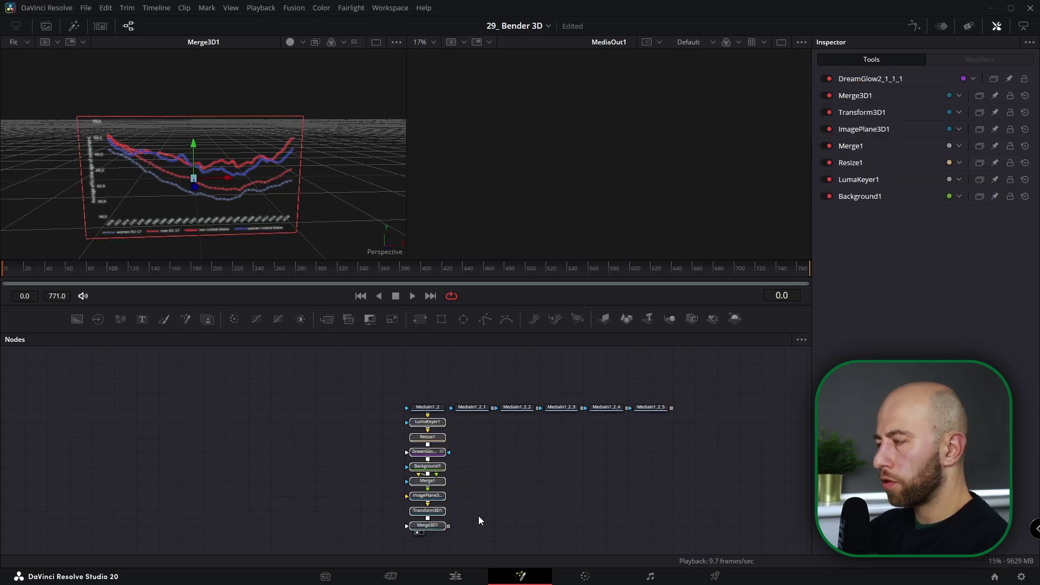
{"action": "key", "text": "ctrl+c"}
{"action": "left_click", "coordinate": [471, 421]}
{"action": "key", "text": "ctrl+v"}
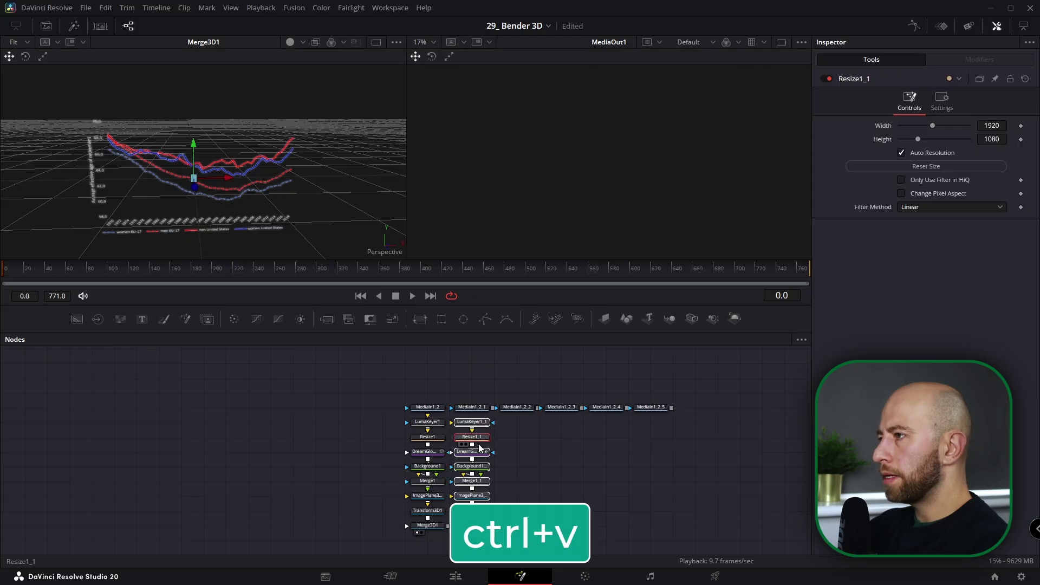
{"action": "key", "text": "ctrl+v"}
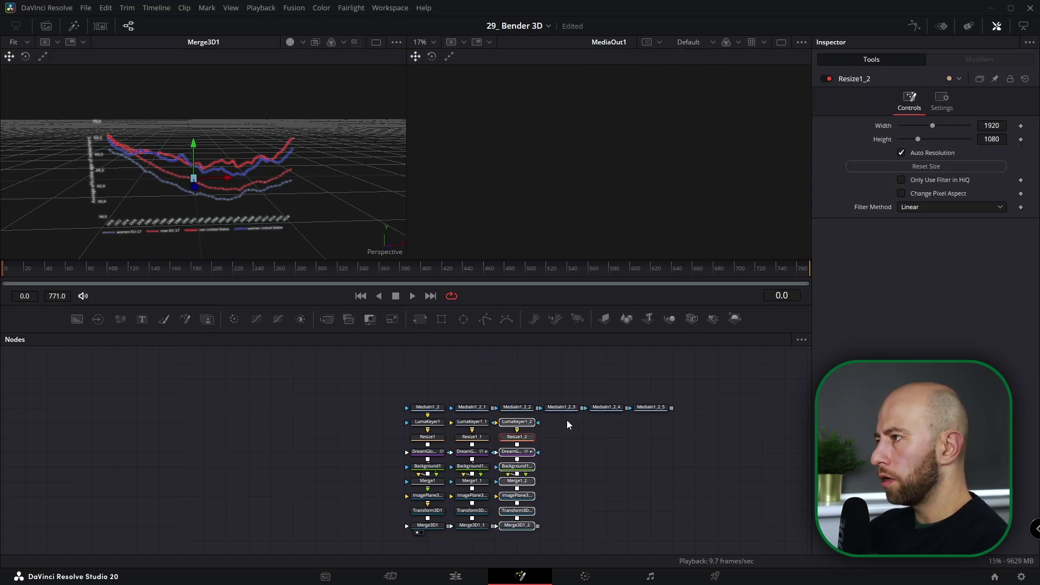
{"action": "left_click", "coordinate": [567, 424]}
{"action": "key", "text": "ctrl+v"}
{"action": "left_click", "coordinate": [610, 422]}
{"action": "key", "text": "ctrl+v"}
{"action": "left_click", "coordinate": [653, 420]}
{"action": "key", "text": "ctrl+v"}
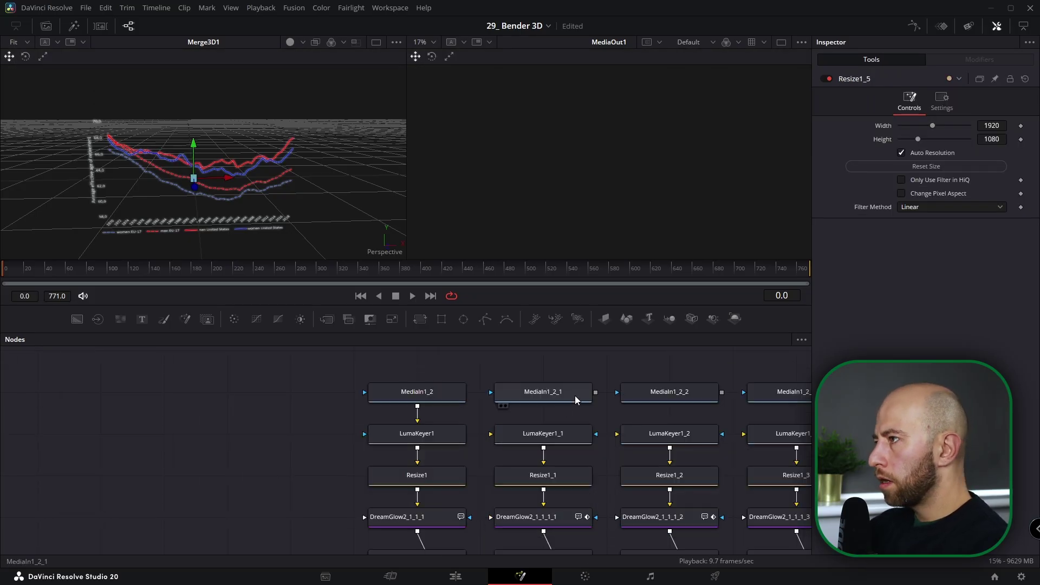
- Connect each remaining MediaIn node to its LumaKeyer copy and chain the Merge 3D nodes from Merge3D1 through Merge3D1_5
{"action": "left_click_drag", "start_coordinate": [595, 392], "coordinate": [504, 435]}
{"action": "left_click_drag", "start_coordinate": [721, 397], "coordinate": [512, 443]}
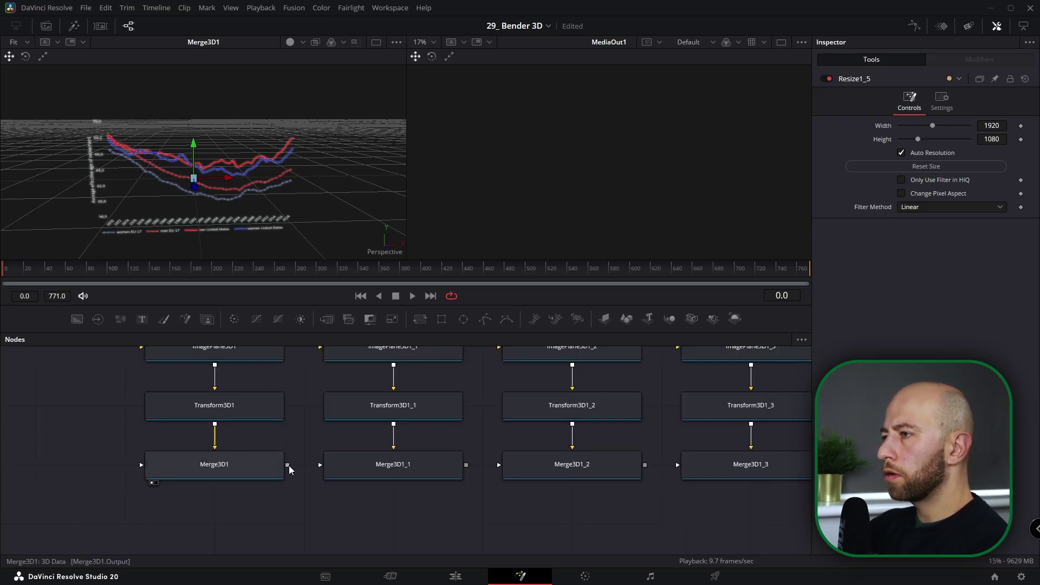
{"action": "left_click_drag", "start_coordinate": [288, 468], "coordinate": [330, 468]}
{"action": "left_click_drag", "start_coordinate": [497, 474], "coordinate": [435, 474]}
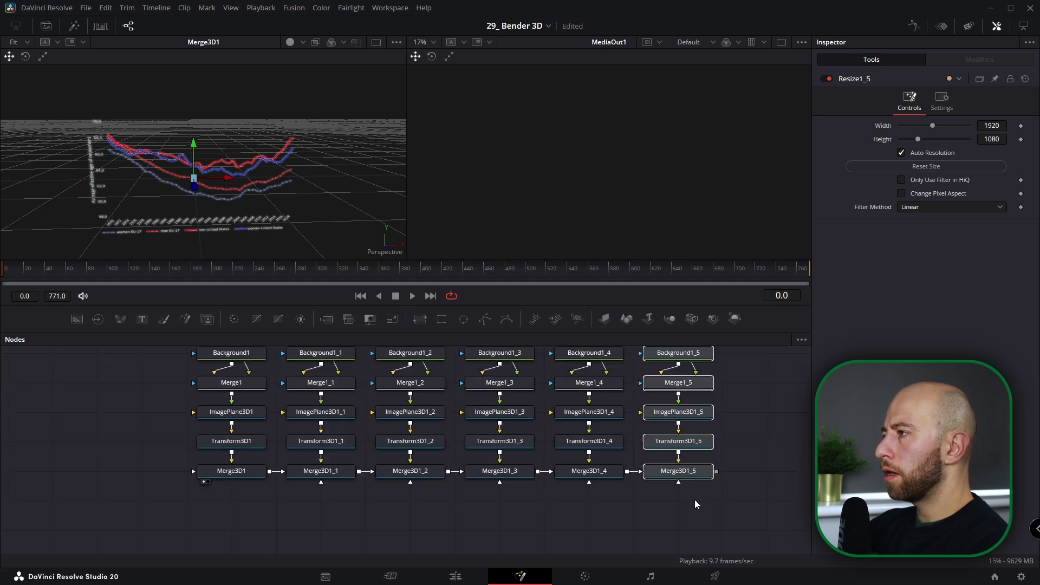
{"action": "left_click", "coordinate": [694, 500]}
- Show Merge3D1_5 in the first viewer and check all the combined graph planes
{"action": "scroll", "coordinate": [684, 476], "scroll_direction": "up", "scroll_amount": 3}
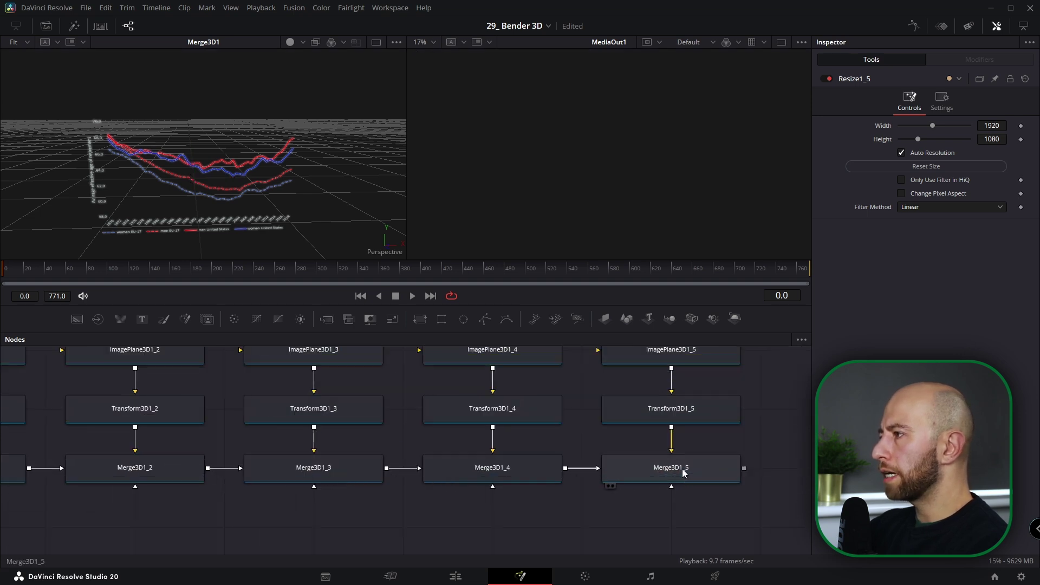
{"action": "left_click", "coordinate": [683, 473]}
{"action": "key", "text": "1"}
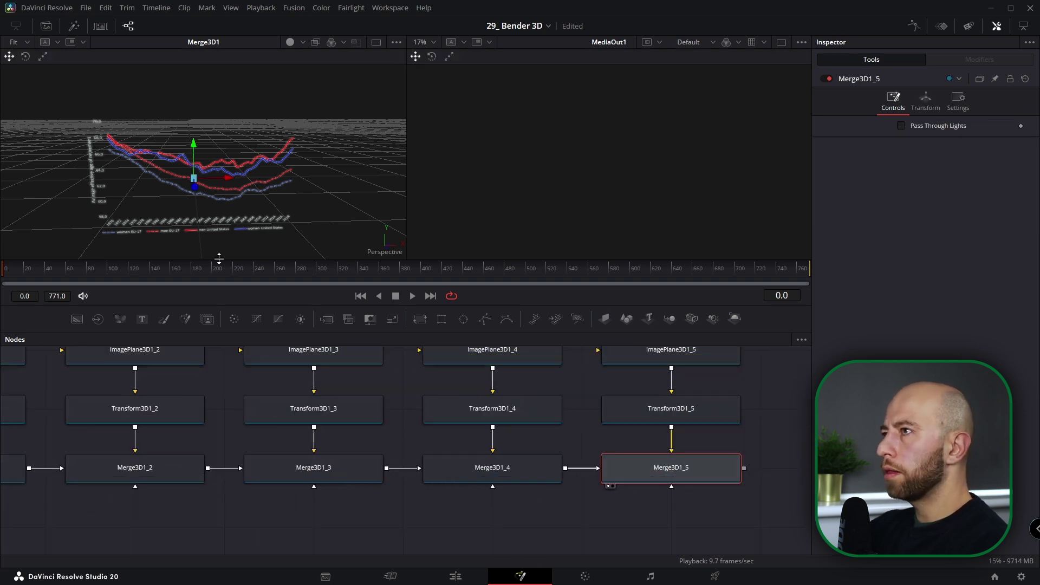
{"action": "left_click_drag", "start_coordinate": [215, 197], "coordinate": [192, 143]}
{"action": "scroll", "coordinate": [253, 163], "scroll_direction": "down", "scroll_amount": 3}
{"action": "left_click_drag", "start_coordinate": [274, 188], "coordinate": [309, 209]}
{"action": "scroll", "coordinate": [508, 477], "scroll_direction": "down", "scroll_amount": 3}
- Set Transform3D1_4's X translation to -1
{"action": "left_click", "coordinate": [509, 475]}
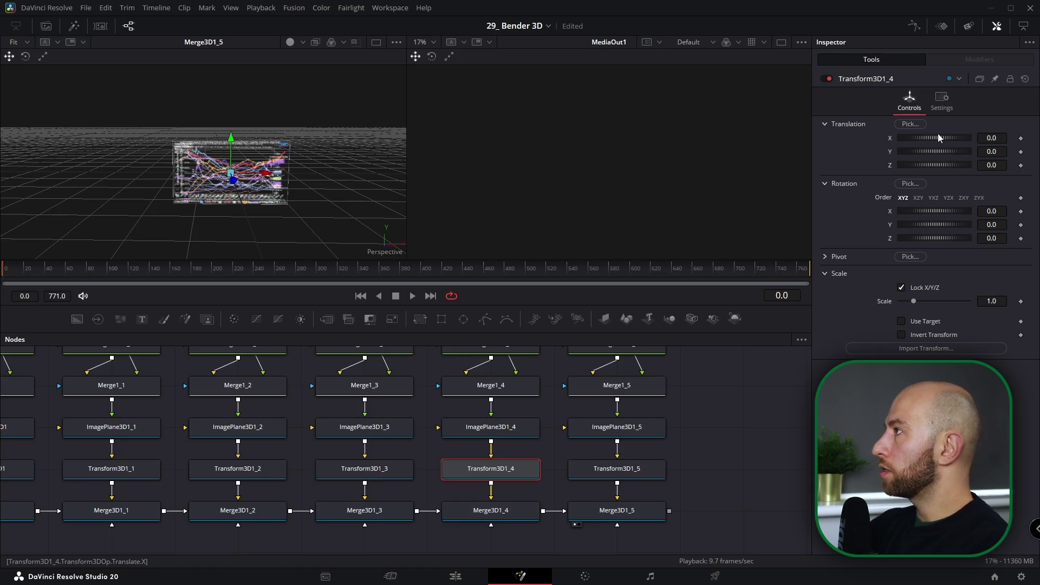
{"action": "left_click", "coordinate": [995, 142]}
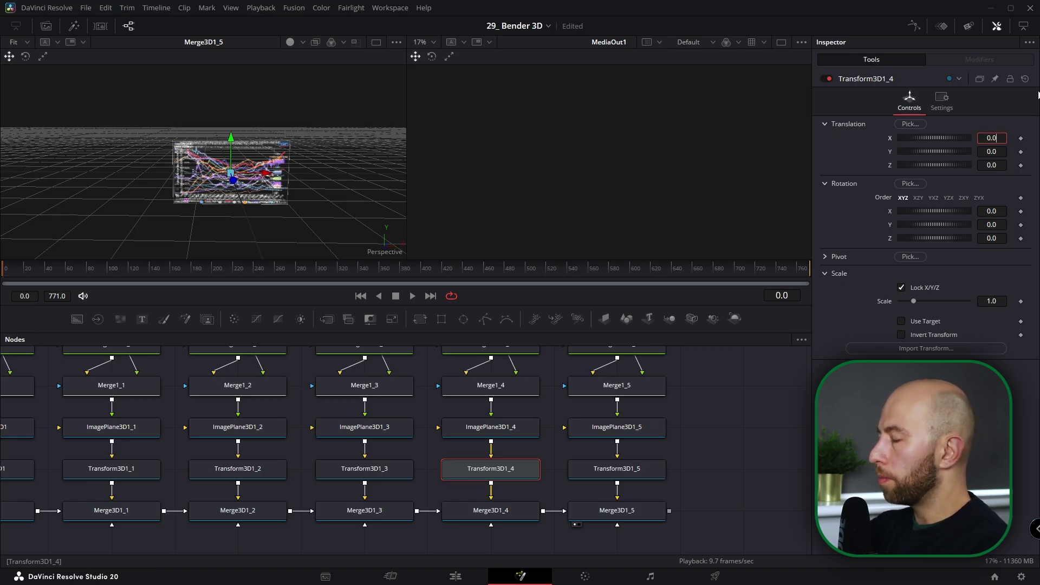
{"action": "type", "text": "-1"}
{"action": "key", "text": "Tab"}
{"action": "left_click_drag", "start_coordinate": [110, 194], "coordinate": [190, 194]}
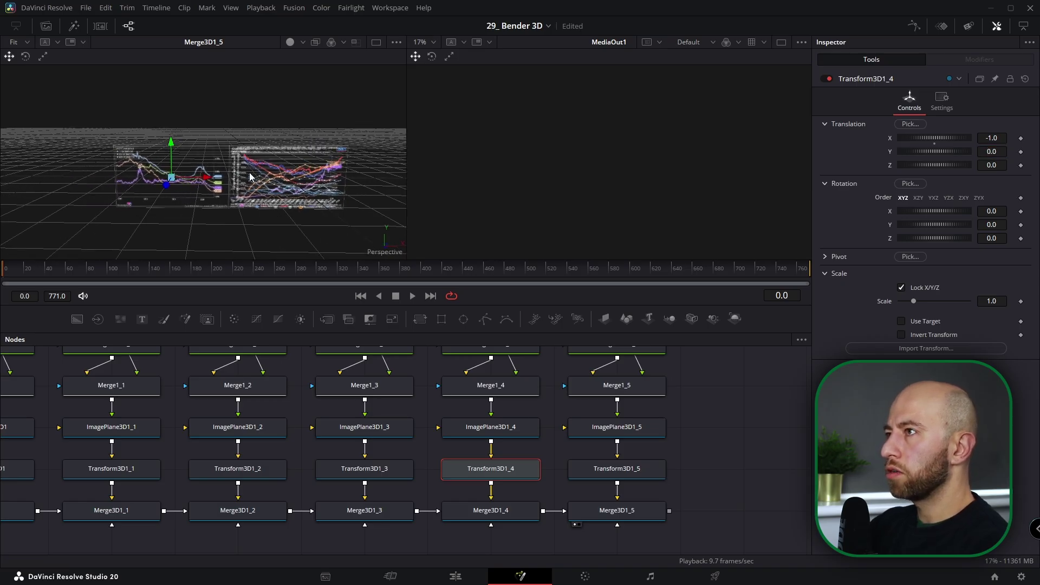
- Set Transform3D1_3's X translation to -2
{"action": "left_click", "coordinate": [364, 469]}
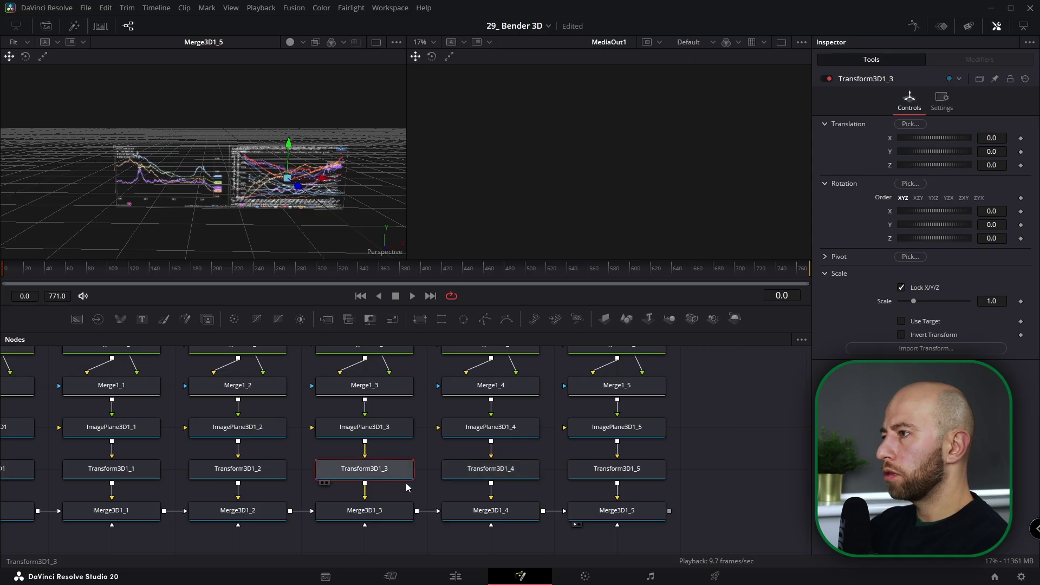
{"action": "left_click", "coordinate": [1002, 139]}
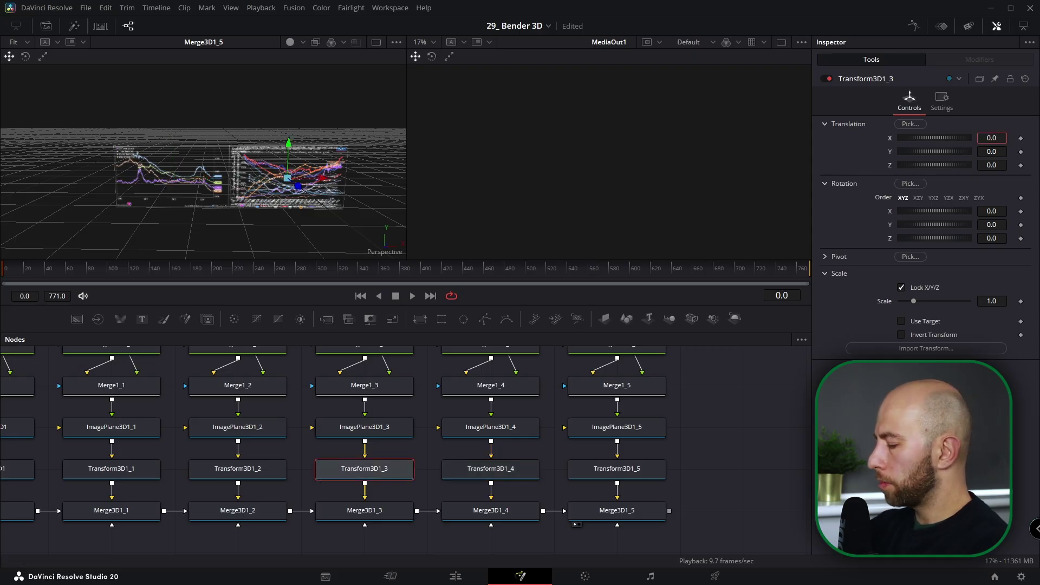
{"action": "type", "text": "-2"}
{"action": "key", "text": "Tab"}
{"action": "left_click_drag", "start_coordinate": [183, 188], "coordinate": [306, 181]}
- Set Transform3D1_2's X translation to -3
{"action": "left_click", "coordinate": [230, 477]}
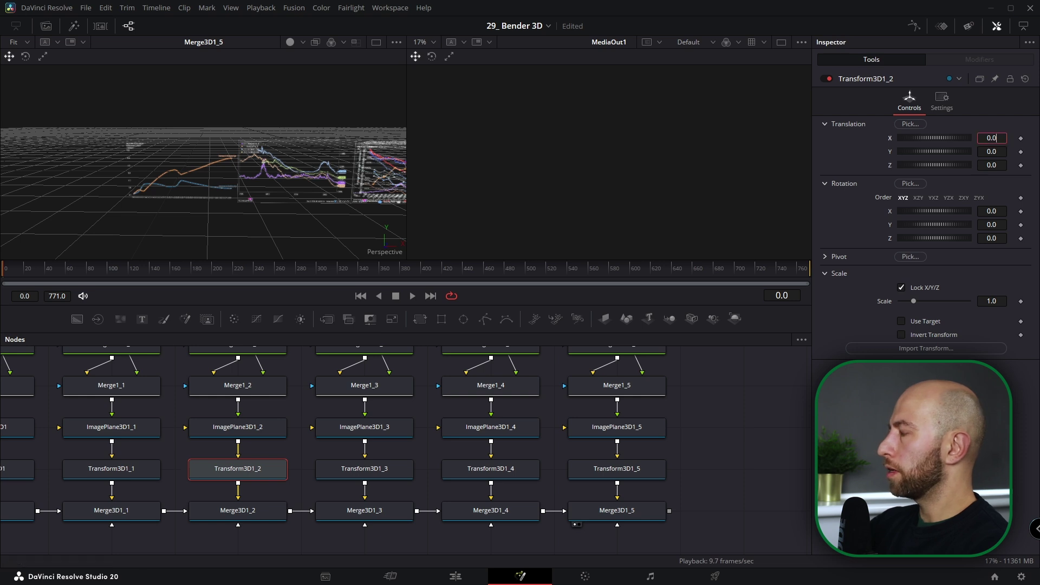
{"action": "type", "text": "3"}
{"action": "key", "text": "Tab"}
{"action": "scroll", "coordinate": [246, 214], "scroll_direction": "down", "scroll_amount": 3}
{"action": "left_click_drag", "start_coordinate": [194, 213], "coordinate": [308, 208]}
- Set Transform3D1_1's X translation to -4
{"action": "left_click", "coordinate": [111, 469]}
{"action": "left_click", "coordinate": [1005, 137]}
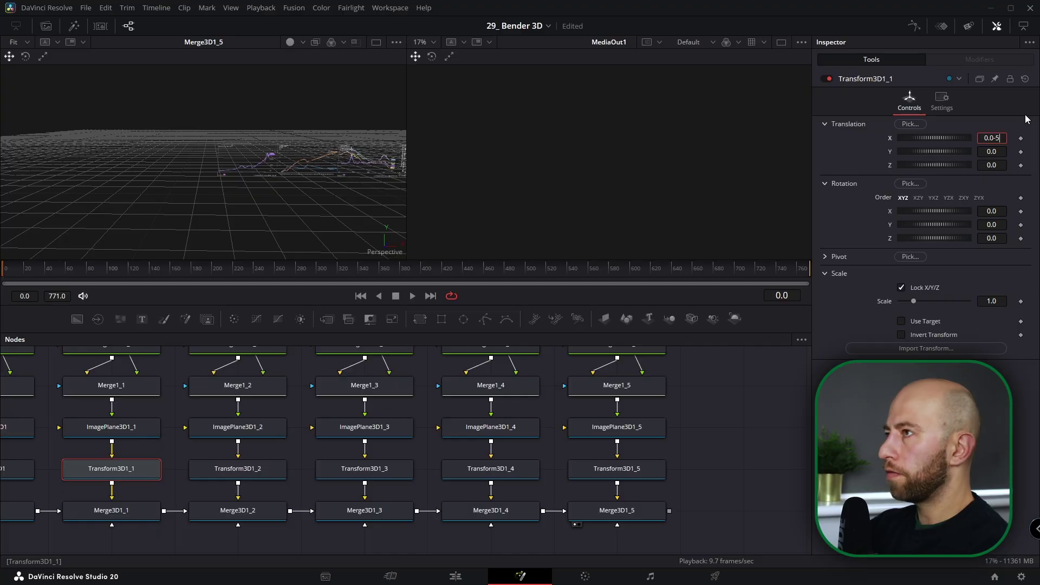
{"action": "key", "text": "Return"}
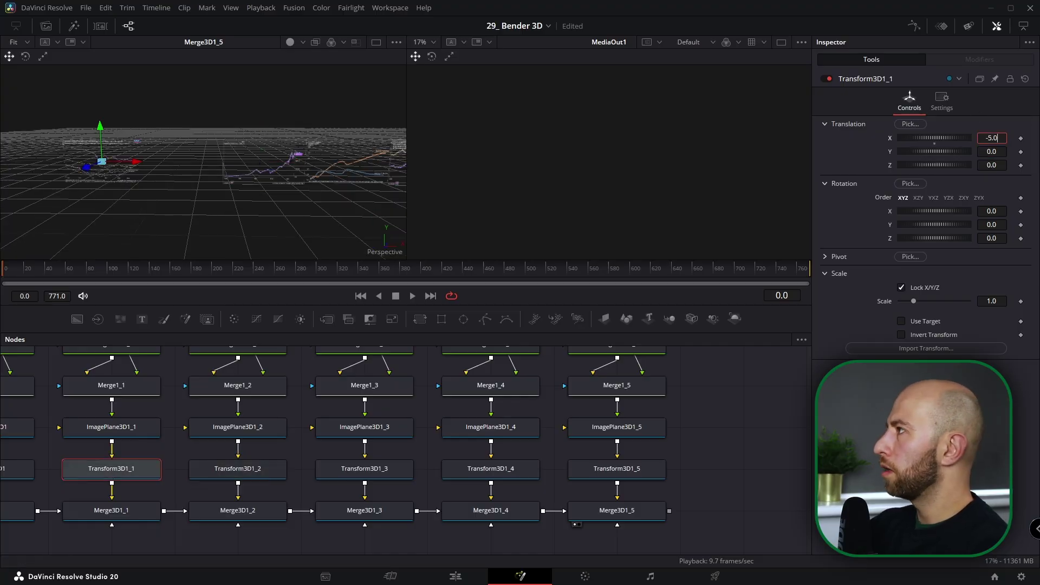
{"action": "key", "text": "Tab"}
{"action": "scroll", "coordinate": [189, 501], "scroll_direction": "down", "scroll_amount": 3}
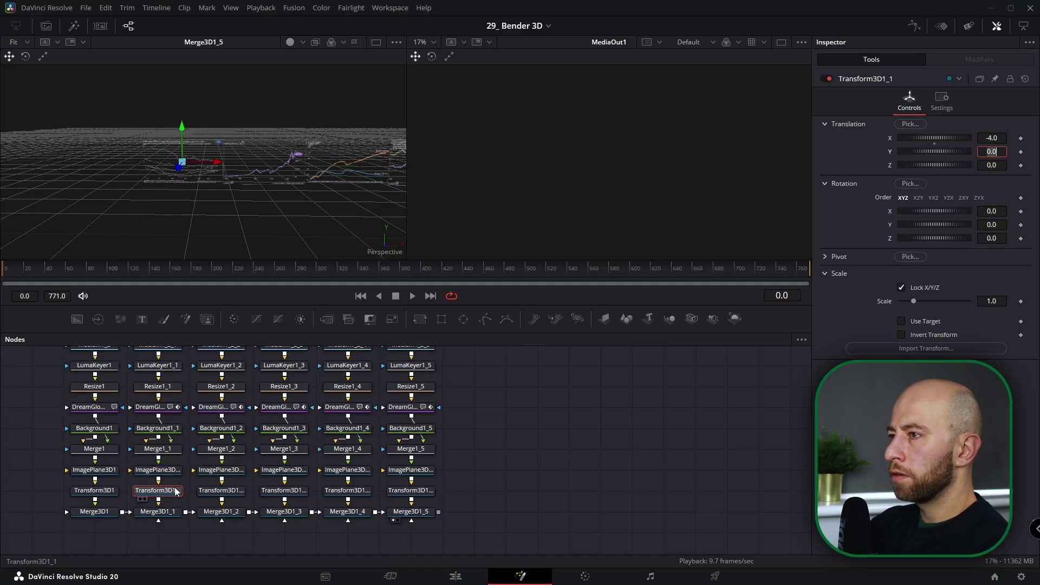
- Set Transform3D1's X translation to -5 to complete the row of six graph planes
{"action": "left_click_drag", "start_coordinate": [177, 493], "coordinate": [231, 491]}
{"action": "left_click", "coordinate": [145, 489]}
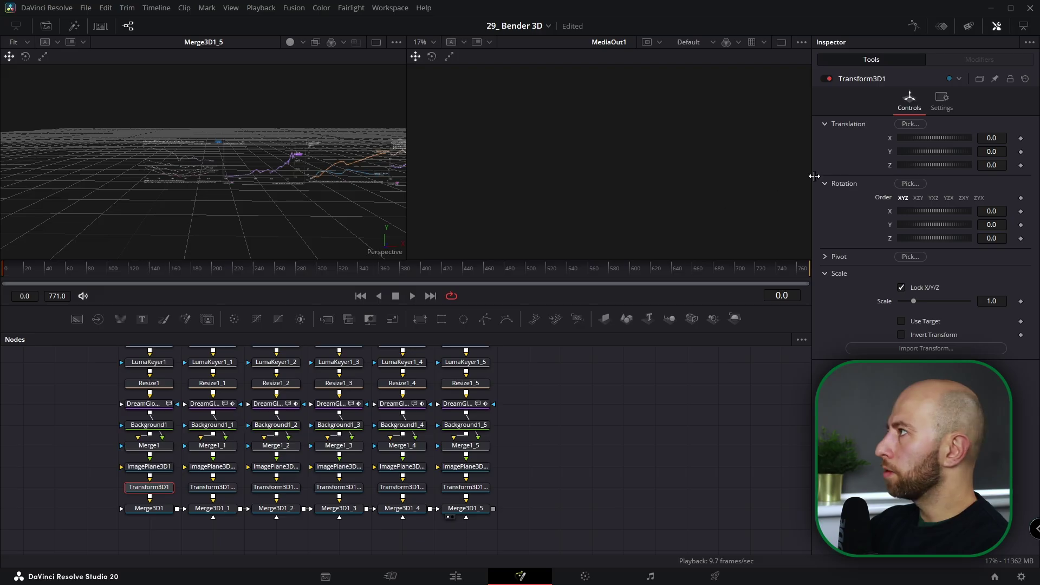
{"action": "left_click", "coordinate": [1000, 139]}
{"action": "type", "text": "-5"}
{"action": "key", "text": "Tab"}
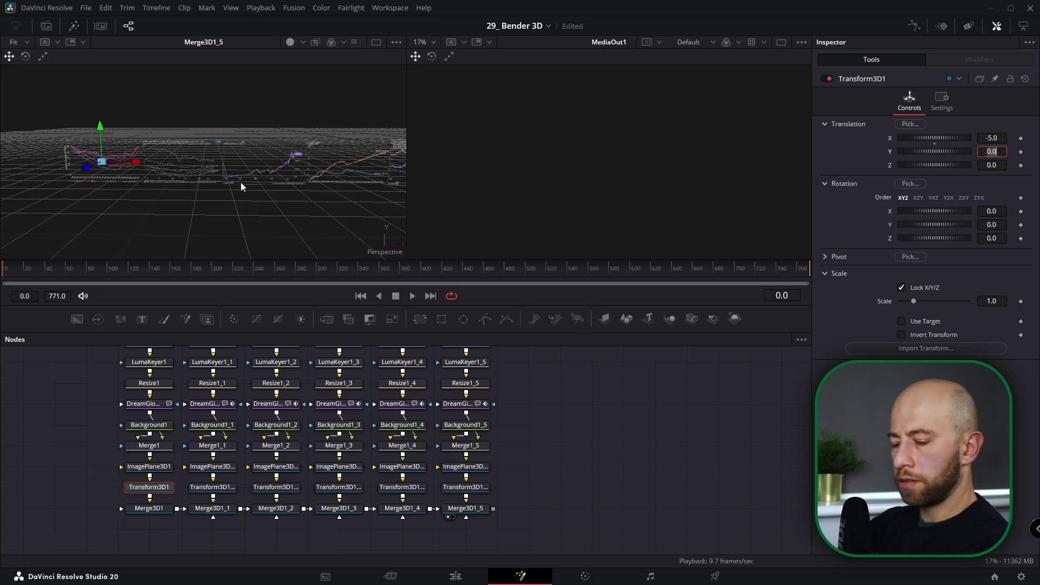
{"action": "left_click_drag", "start_coordinate": [242, 161], "coordinate": [213, 176]}
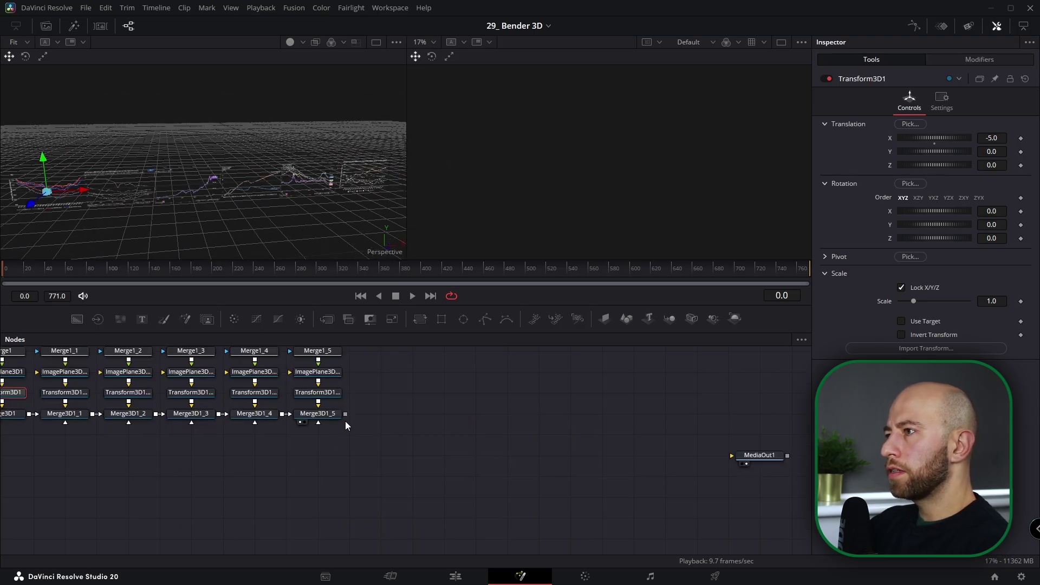
- Add a Bender 3D node after Merge3D1_5, place it below that node and show it in the first viewer
{"action": "left_click", "coordinate": [330, 419]}
{"action": "key", "text": "shift+space"}
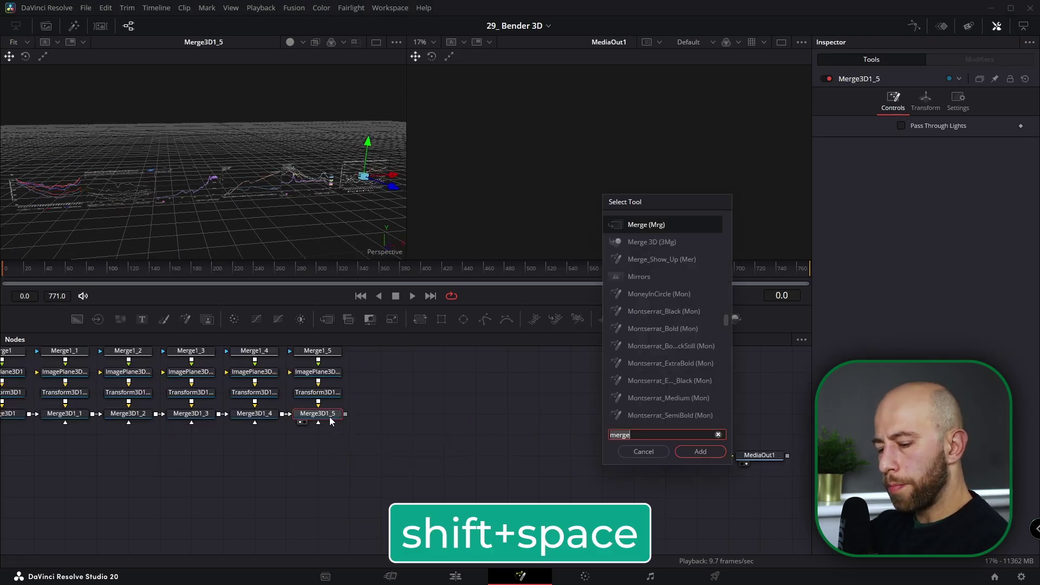
{"action": "type", "text": "bender"}
{"action": "key", "text": "Return"}
{"action": "left_click_drag", "start_coordinate": [388, 417], "coordinate": [326, 458]}
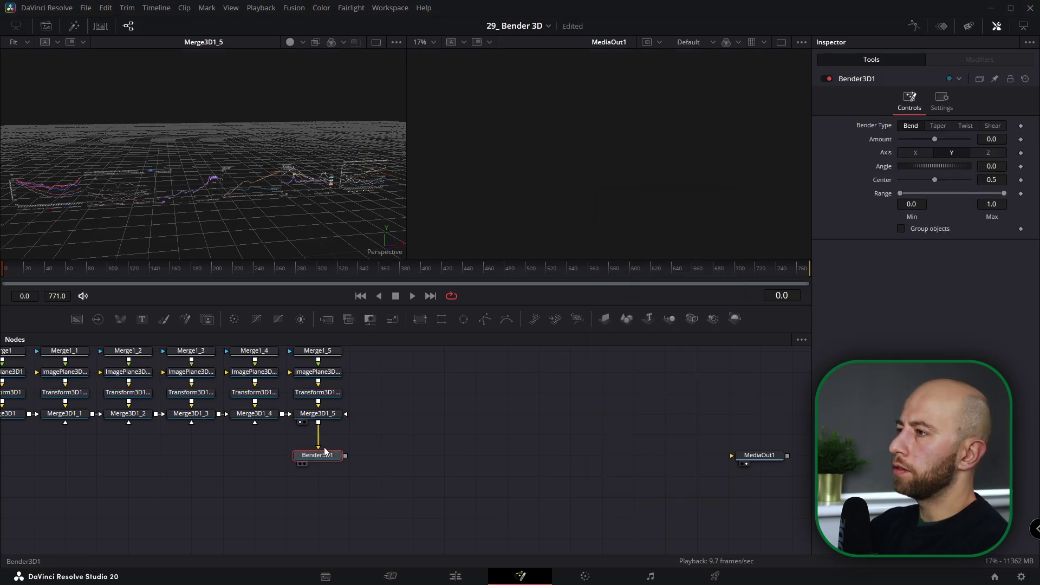
{"action": "key", "text": "1"}
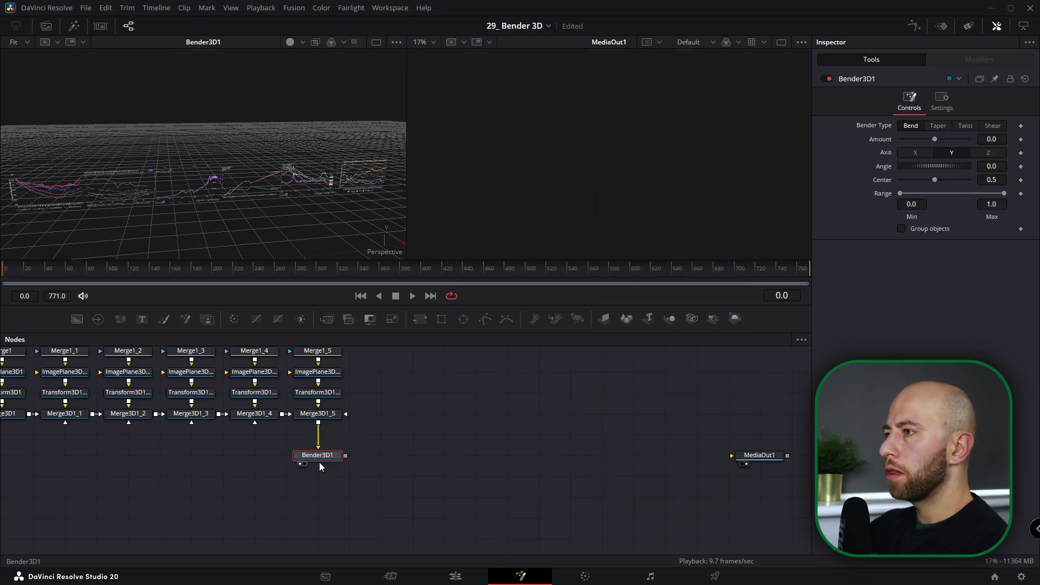
- Set Bender3D1 to bend on the X axis with Group objects enabled and an Amount of 1.0
{"action": "left_click", "coordinate": [916, 152]}
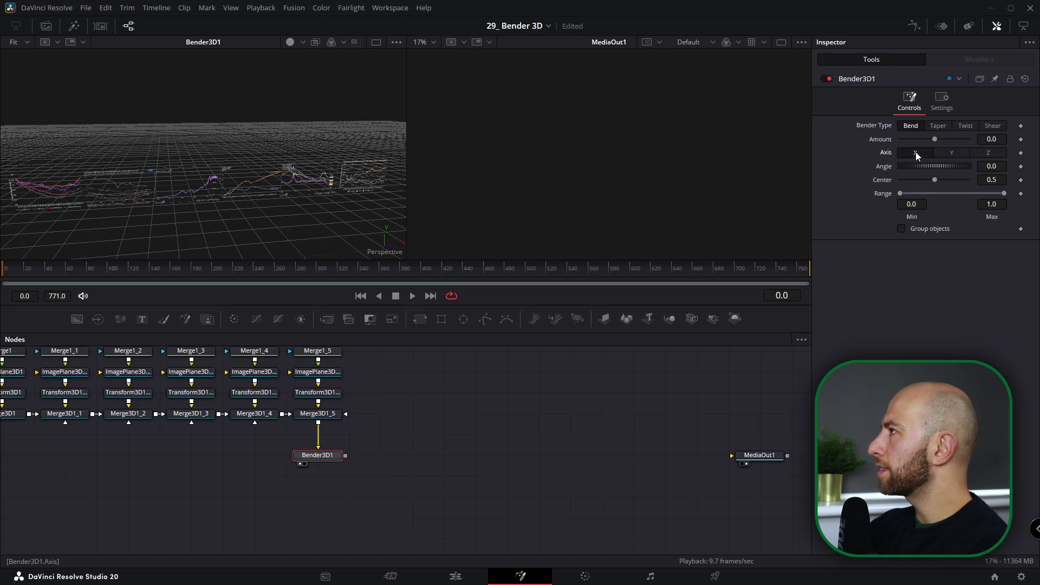
{"action": "left_click", "coordinate": [902, 229]}
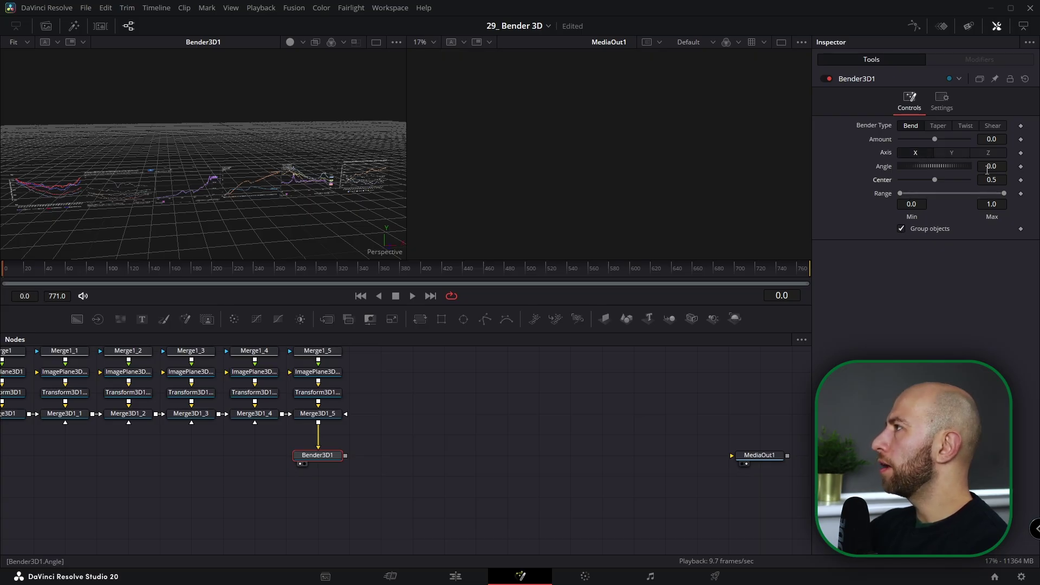
{"action": "left_click_drag", "start_coordinate": [997, 140], "coordinate": [1033, 139]}
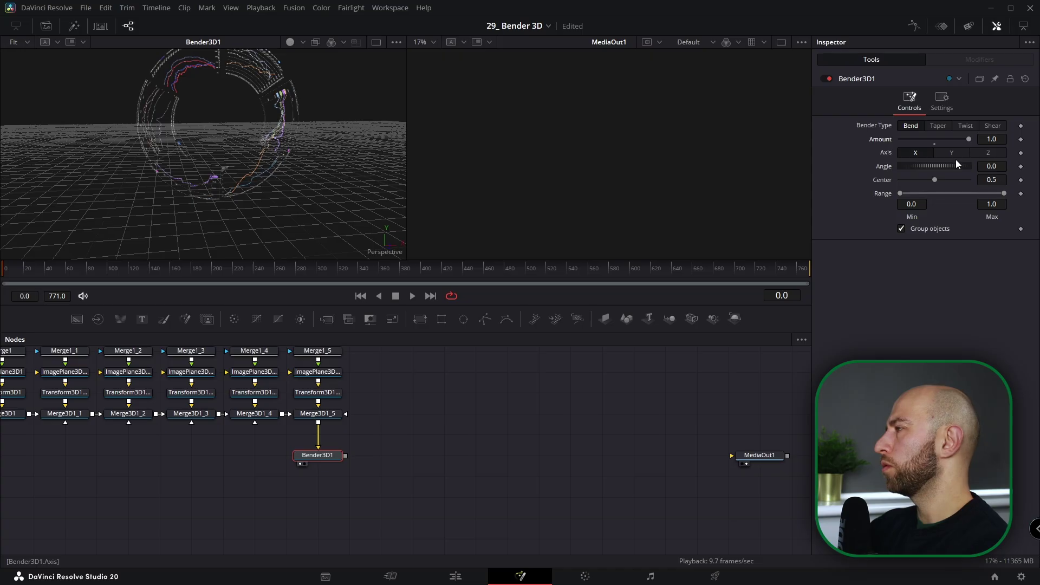
- Set Bender3D1's Angle to -90 and inspect the bent ring of graphs
{"action": "left_click_drag", "start_coordinate": [996, 166], "coordinate": [965, 166]}
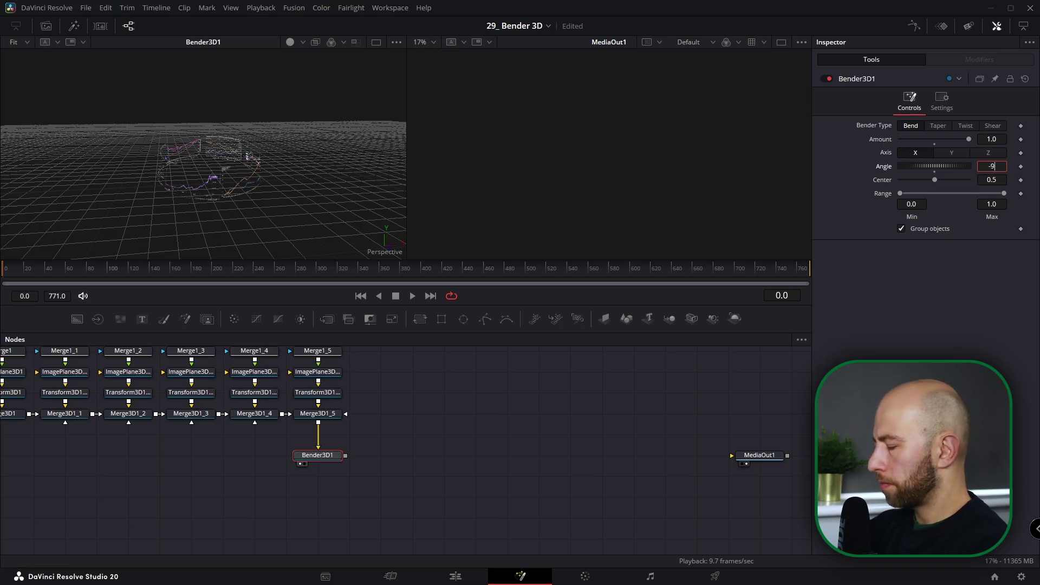
{"action": "type", "text": "0"}
{"action": "key", "text": "Tab"}
{"action": "left_click_drag", "start_coordinate": [223, 160], "coordinate": [272, 161]}
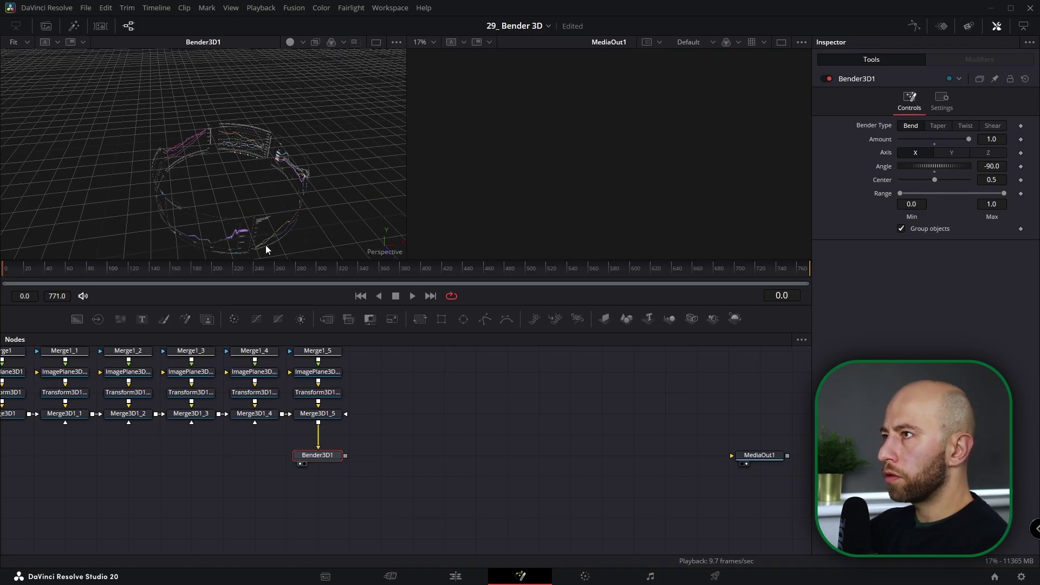
{"action": "left_click_drag", "start_coordinate": [267, 223], "coordinate": [264, 242]}
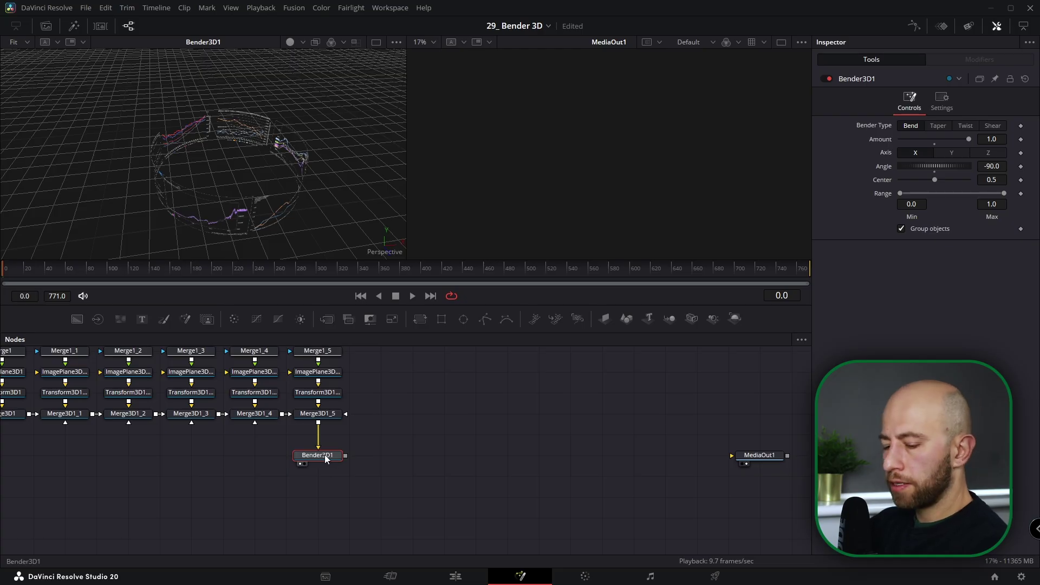
- Add a Transform 3D node after Bender3D1 and move Bender3D1 up to space out the two nodes
{"action": "key", "text": "shift+space"}
{"action": "type", "text": "trans"}
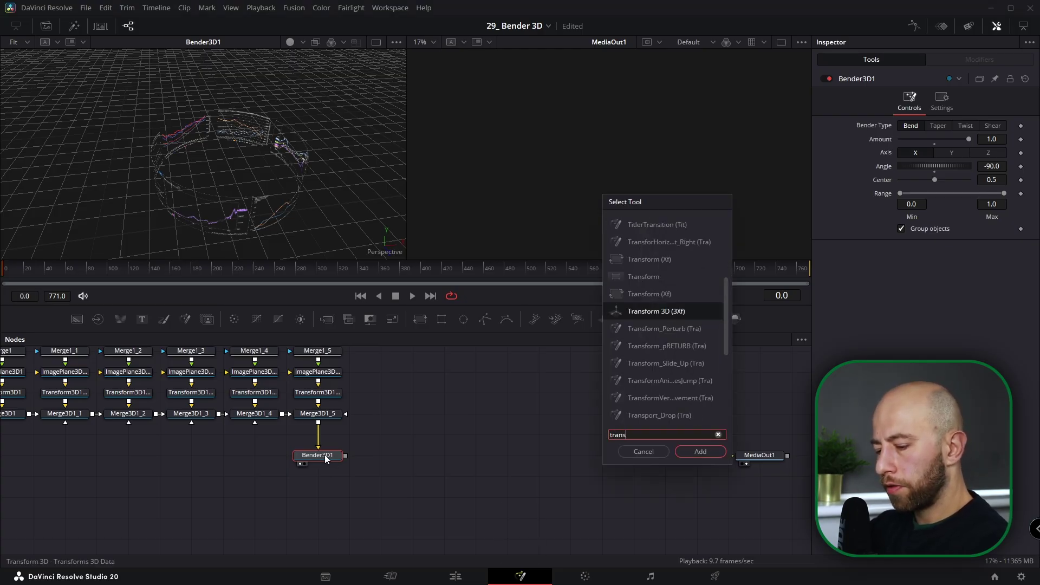
{"action": "type", "text": "form"}
{"action": "key", "text": "Return"}
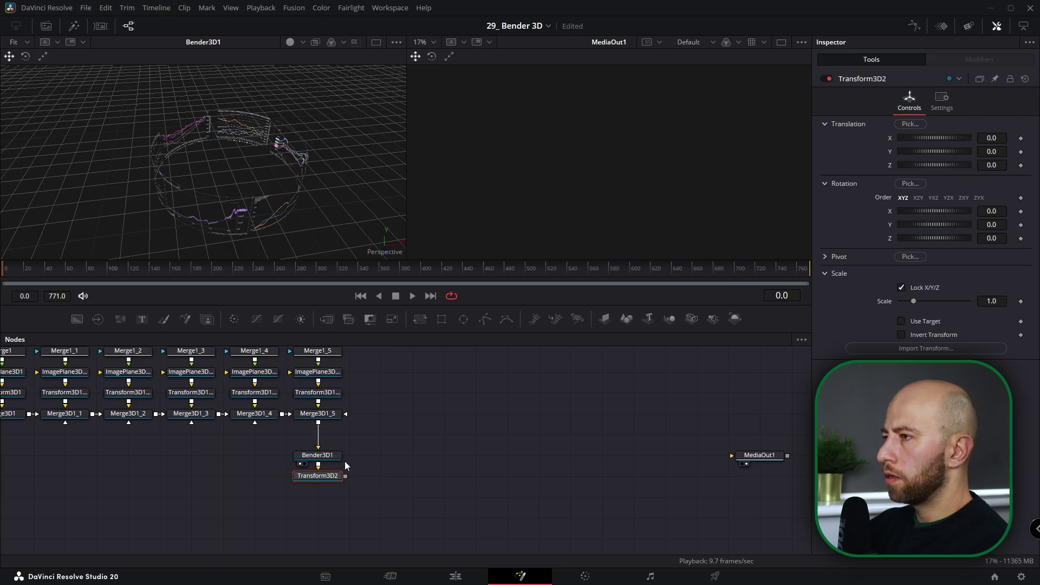
{"action": "left_click_drag", "start_coordinate": [326, 459], "coordinate": [325, 438]}
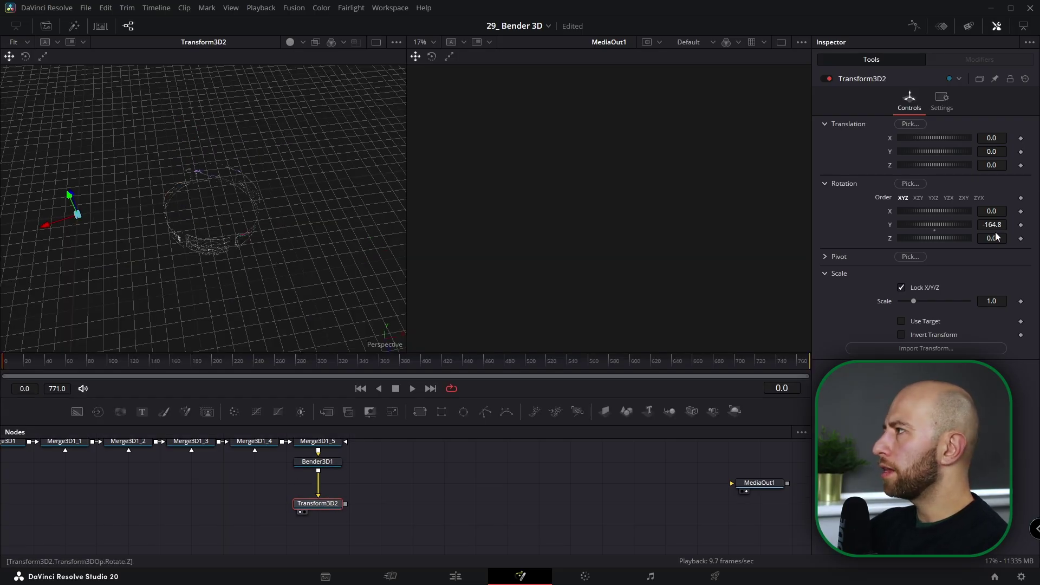
- Try rotating the ring about the Y axis with Transform3D2, and reset the Y rotation
{"action": "left_click_drag", "start_coordinate": [994, 225], "coordinate": [902, 224]}
{"action": "left_click_drag", "start_coordinate": [78, 205], "coordinate": [221, 210]}
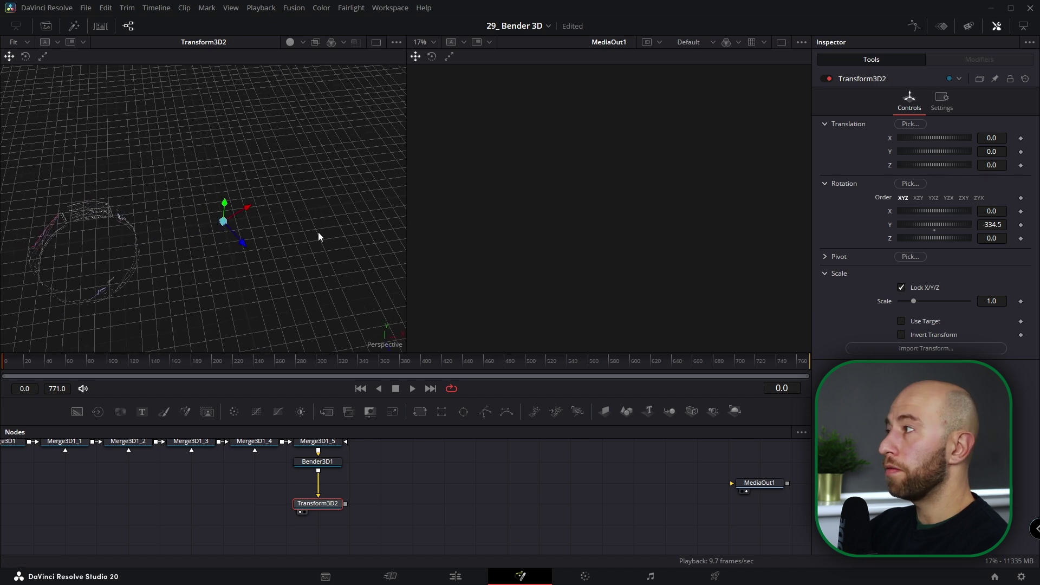
{"action": "left_click_drag", "start_coordinate": [996, 224], "coordinate": [945, 224]}
{"action": "double_click", "coordinate": [892, 224]}
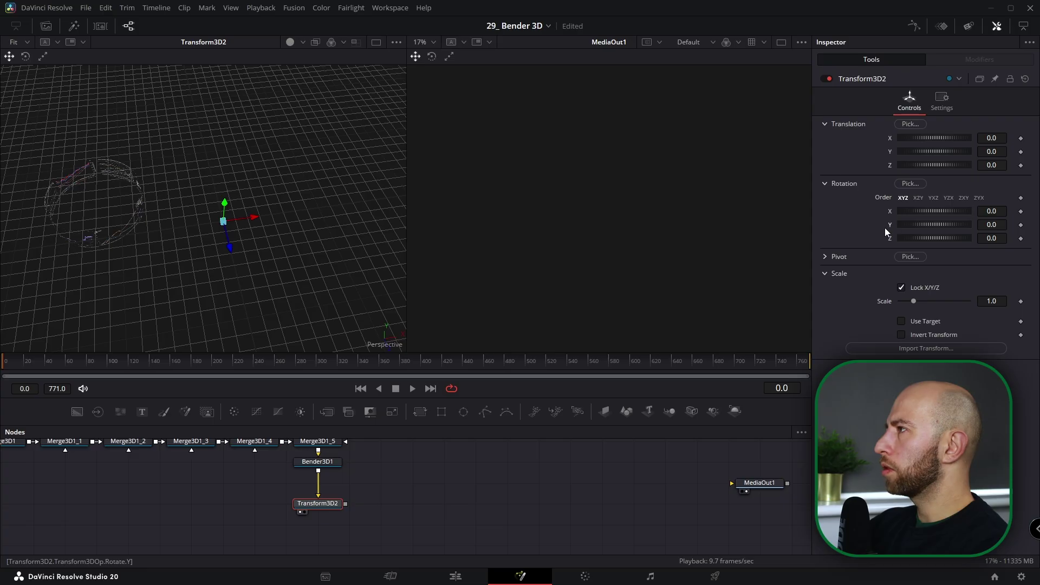
- Shift Transform3D2's pivot Z to about -1.834 and set its pivot X to -2.5, leaving pivot Y at 0
{"action": "left_click", "coordinate": [826, 258]}
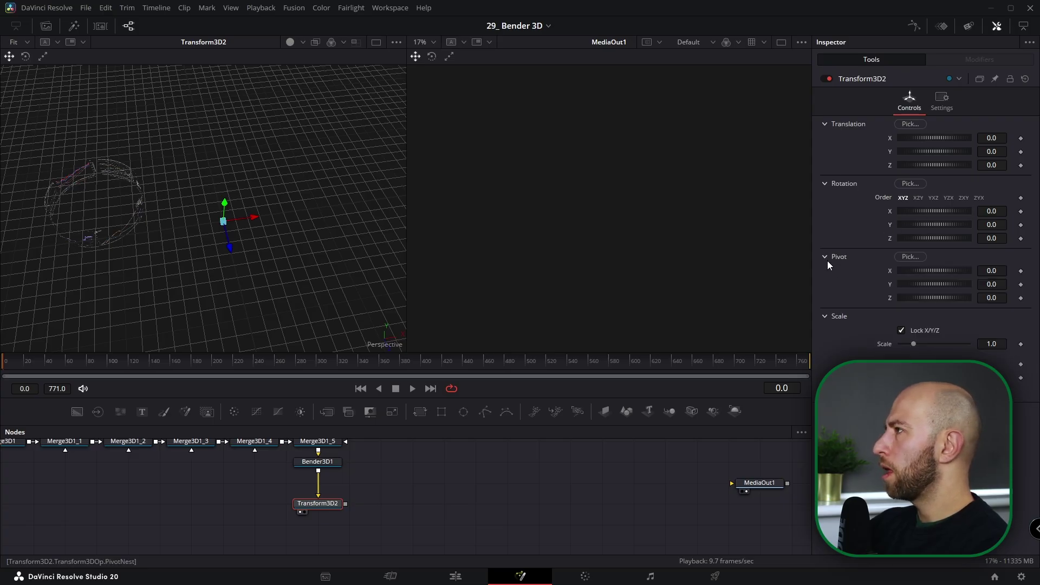
{"action": "left_click_drag", "start_coordinate": [943, 284], "coordinate": [921, 284]}
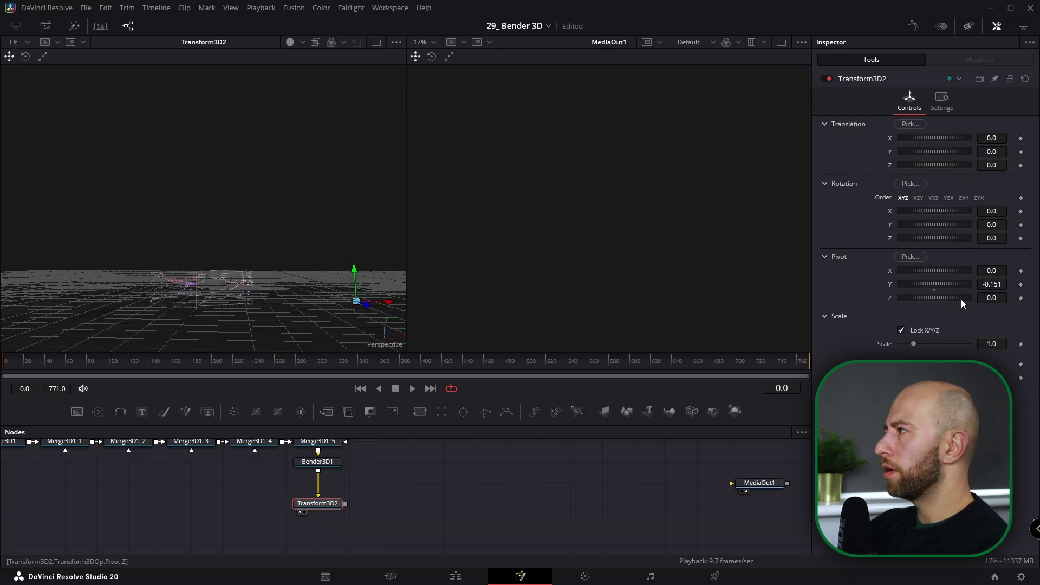
{"action": "double_click", "coordinate": [890, 283]}
{"action": "left_click_drag", "start_coordinate": [994, 298], "coordinate": [972, 298]}
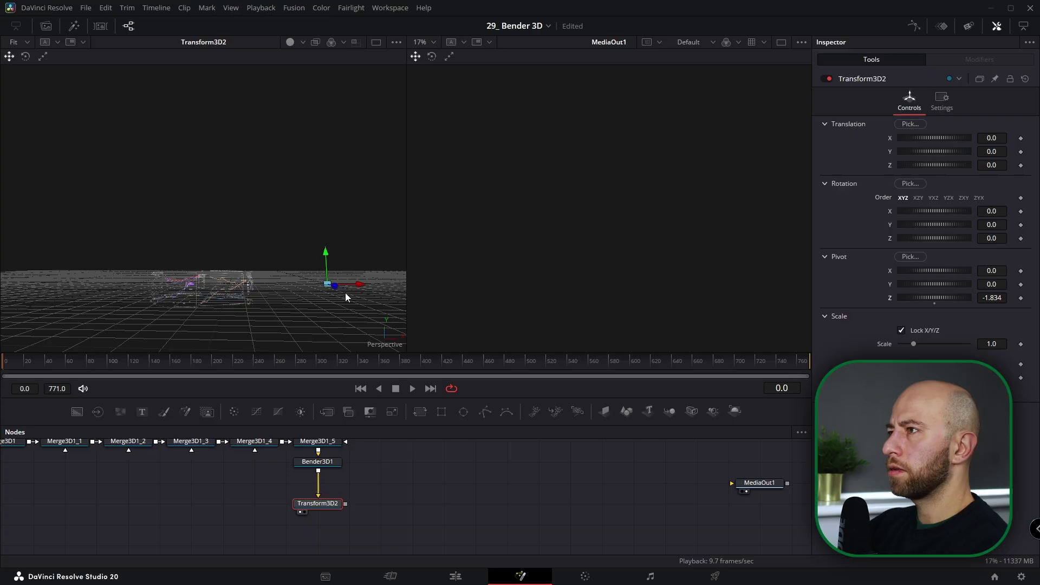
{"action": "left_click_drag", "start_coordinate": [345, 293], "coordinate": [311, 223]}
{"action": "left_click_drag", "start_coordinate": [992, 272], "coordinate": [970, 271]}
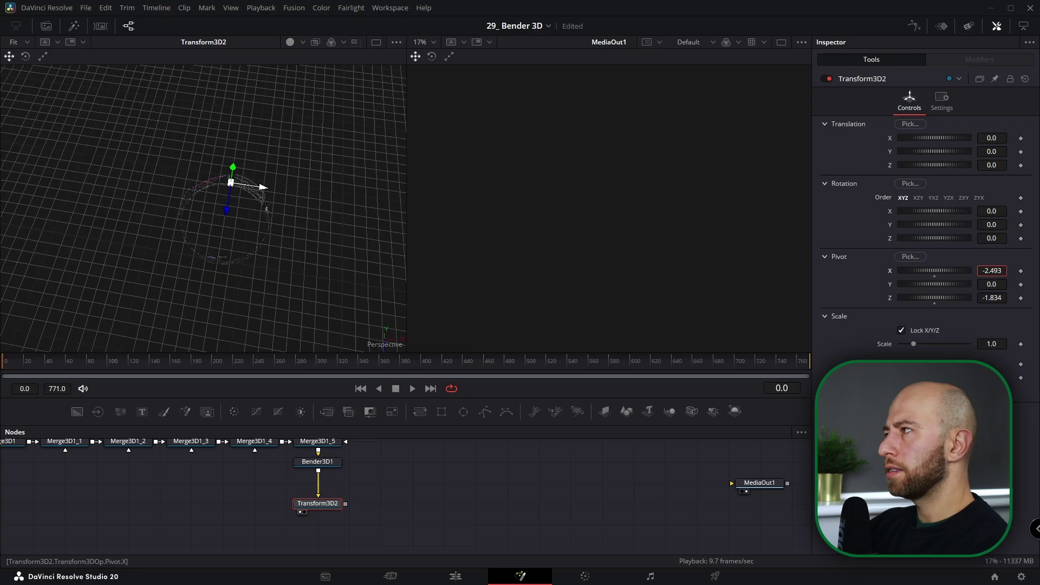
{"action": "left_click", "coordinate": [997, 270]}
{"action": "type", "text": "-2."}
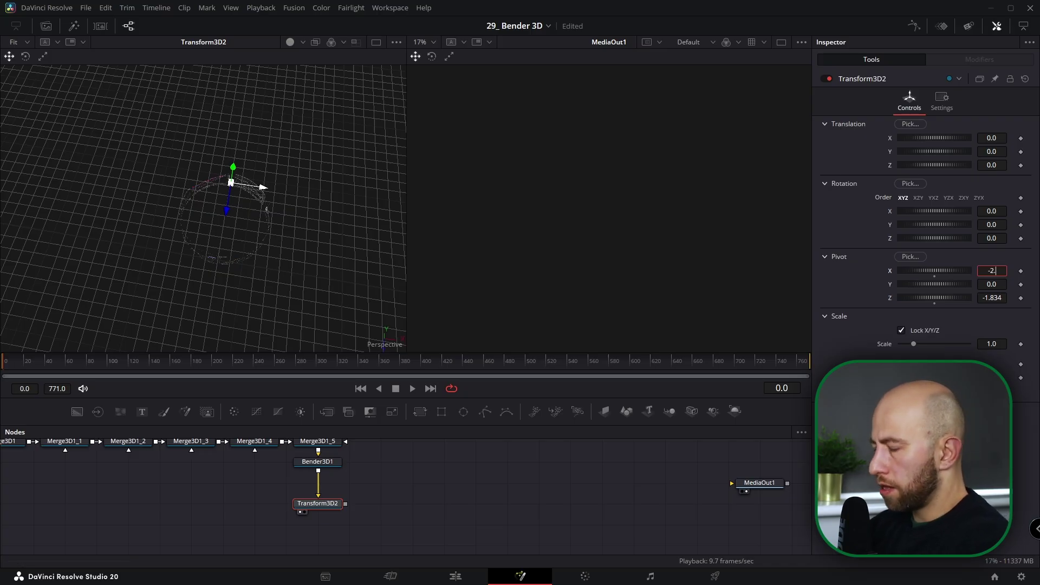
{"action": "type", "text": "5"}
{"action": "key", "text": "Tab"}
- Set Transform3D2's pivot Z to -1.0
{"action": "left_click_drag", "start_coordinate": [994, 298], "coordinate": [1005, 296]}
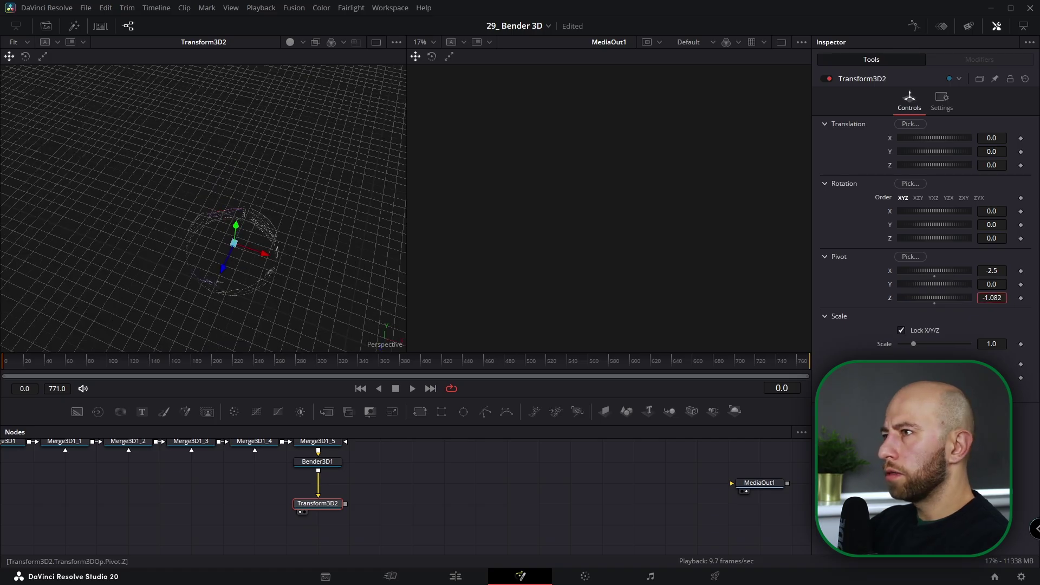
{"action": "left_click_drag", "start_coordinate": [992, 297], "coordinate": [993, 298]}
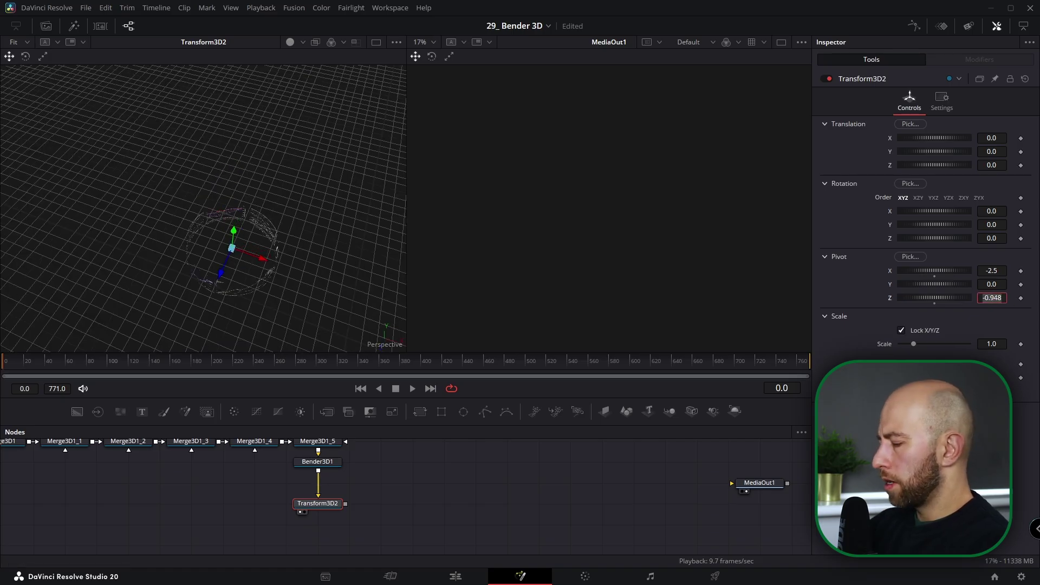
{"action": "type", "text": "-1"}
{"action": "key", "text": "Tab"}
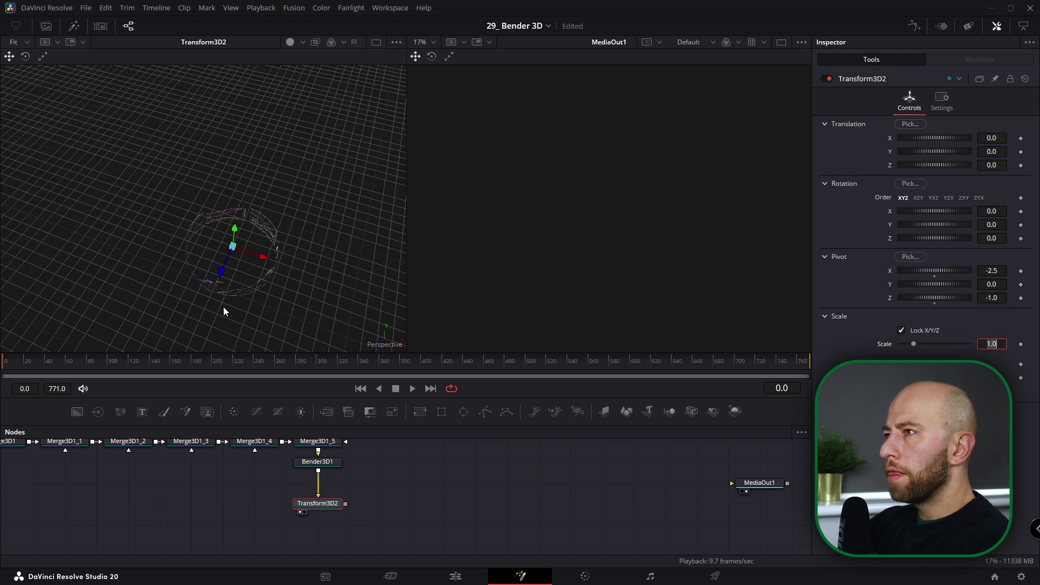
- Rotate the ring about its Y axis with Transform3D2 to about -249.4
{"action": "left_click_drag", "start_coordinate": [223, 306], "coordinate": [160, 334]}
{"action": "scroll", "coordinate": [205, 297], "scroll_direction": "up", "scroll_amount": 3}
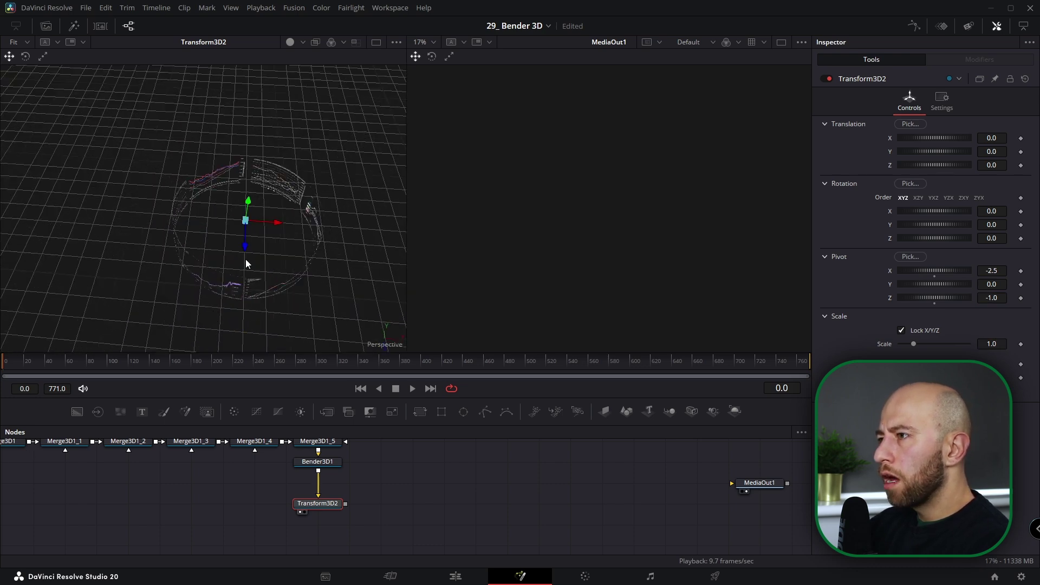
{"action": "left_click_drag", "start_coordinate": [995, 223], "coordinate": [877, 224]}
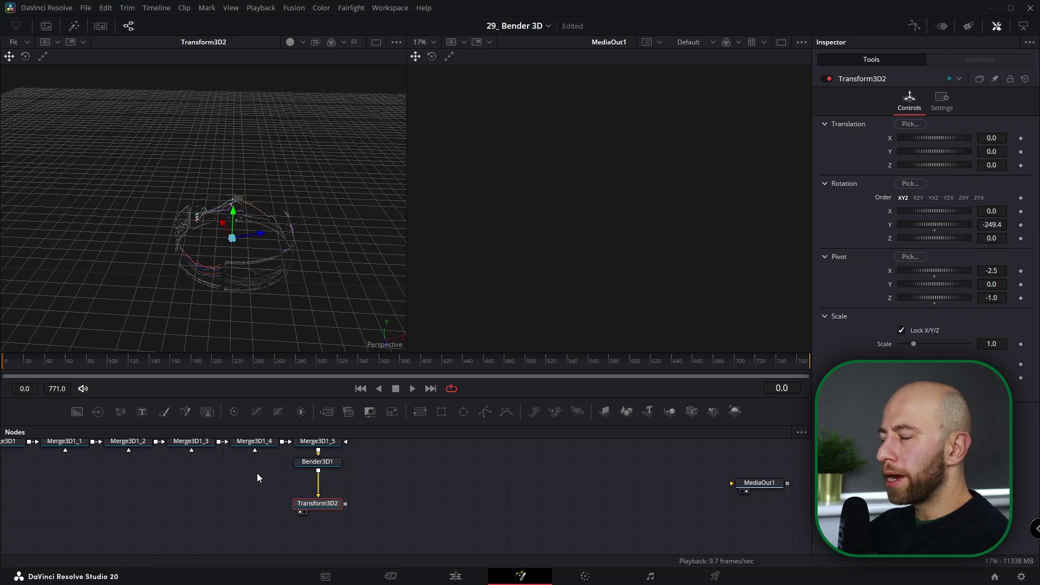
- Enlarge the node area and move MediaOut1 closer to Transform3D2
{"action": "left_click_drag", "start_coordinate": [382, 398], "coordinate": [382, 275]}
{"action": "scroll", "coordinate": [509, 466], "scroll_direction": "down", "scroll_amount": 3}
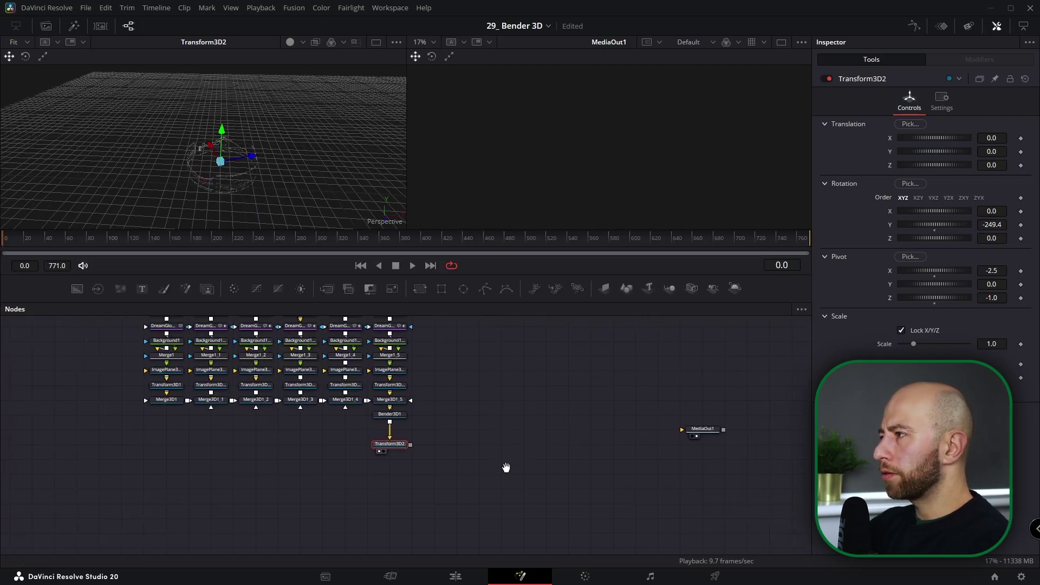
{"action": "left_click_drag", "start_coordinate": [691, 439], "coordinate": [579, 454]}
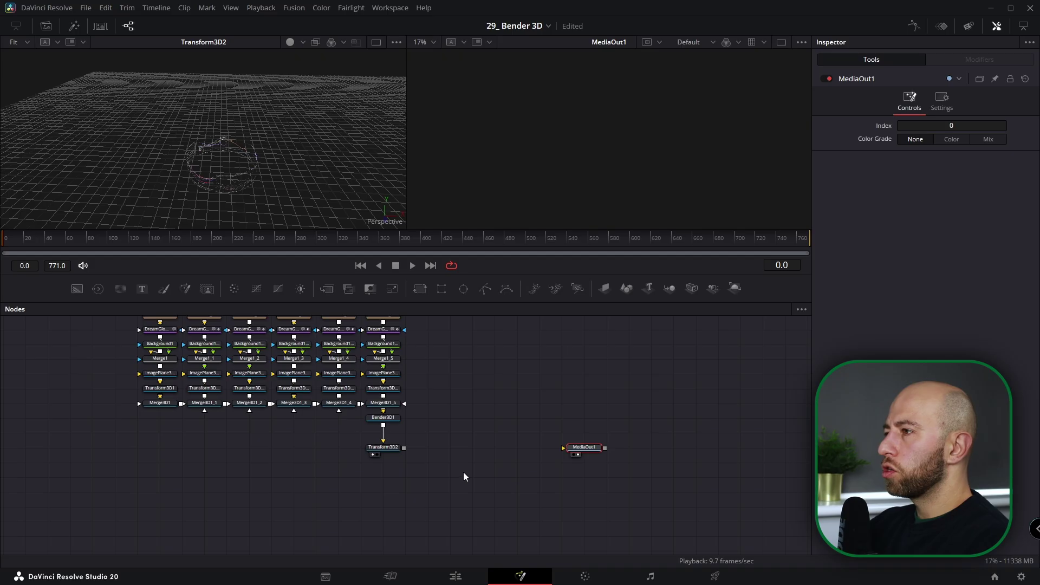
- Add a Merge 3D node after Transform3D2 and place it between Transform3D2 and MediaOut1
{"action": "left_click", "coordinate": [386, 448]}
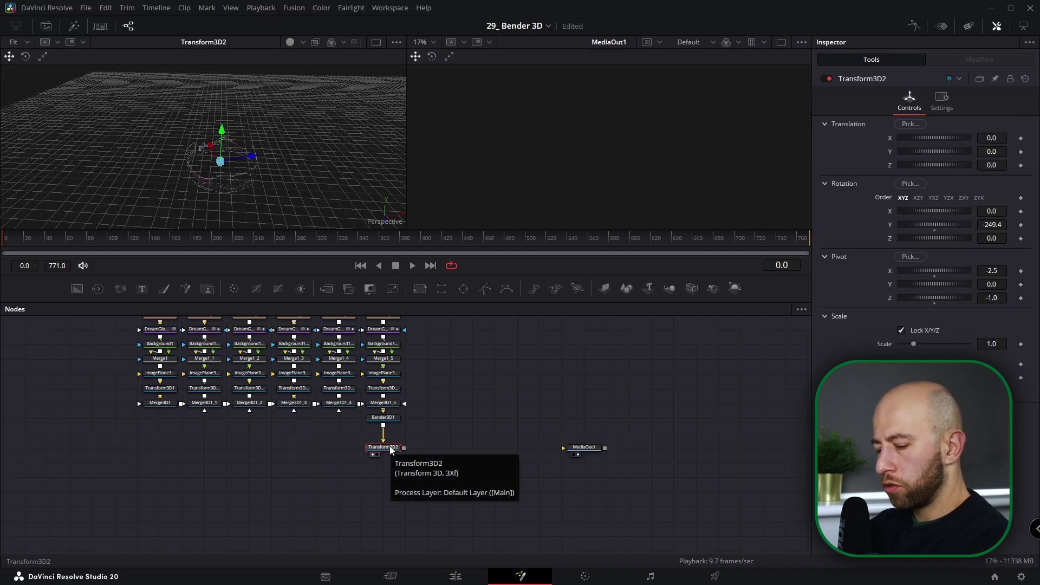
{"action": "key", "text": "shift+space"}
{"action": "type", "text": "merge"}
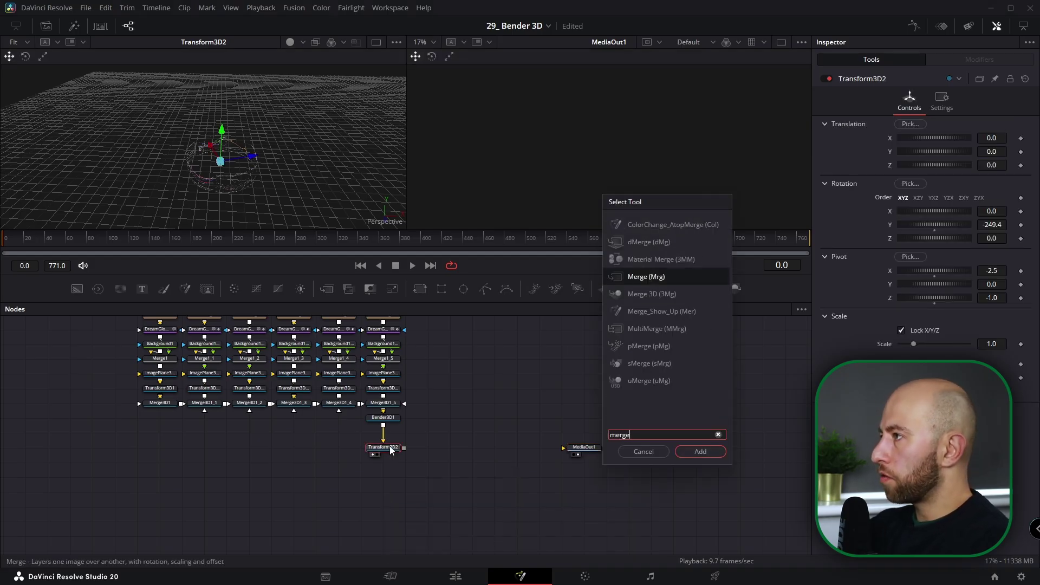
{"action": "key", "text": "Down"}
{"action": "key", "text": "Return"}
{"action": "left_click_drag", "start_coordinate": [383, 462], "coordinate": [475, 464]}
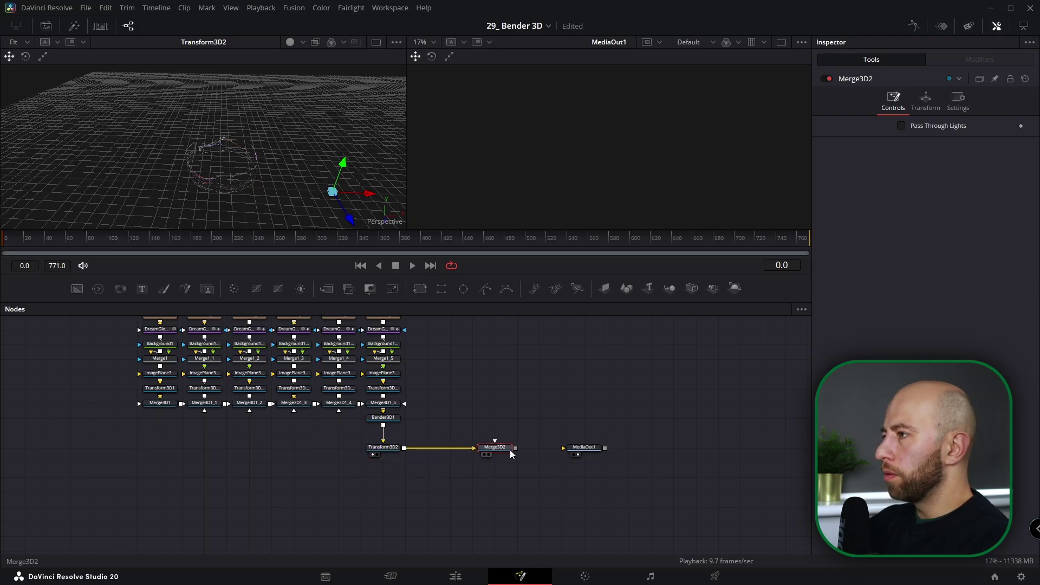
- Connect a new Camera 3D node to Merge3D2 and add a Renderer 3D node after the merge
{"action": "key", "text": "shift+space"}
{"action": "type", "text": "camera"}
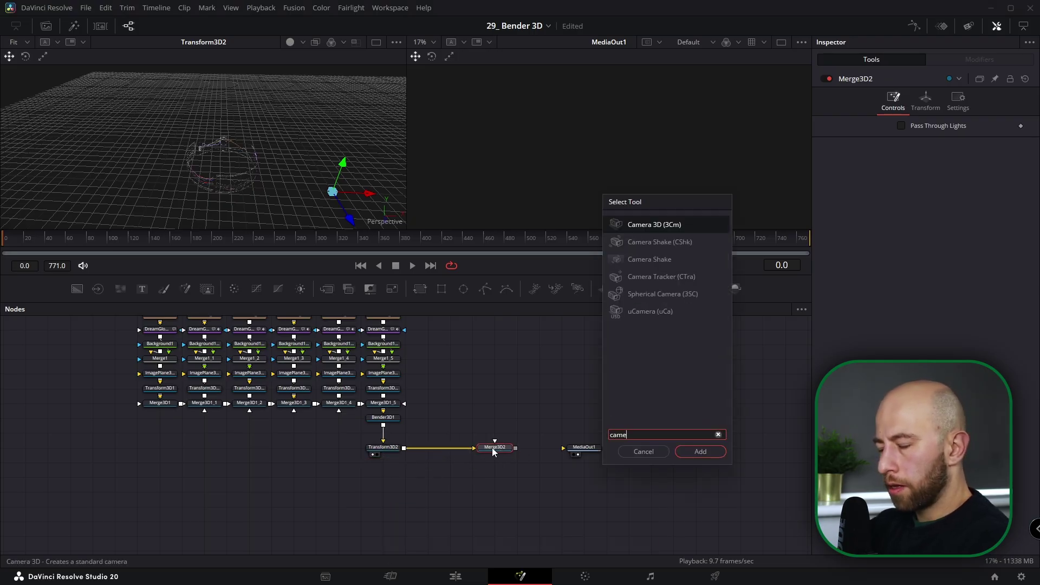
{"action": "key", "text": "Return"}
{"action": "left_click", "coordinate": [503, 451]}
{"action": "key", "text": "shift+space"}
{"action": "type", "text": "r"}
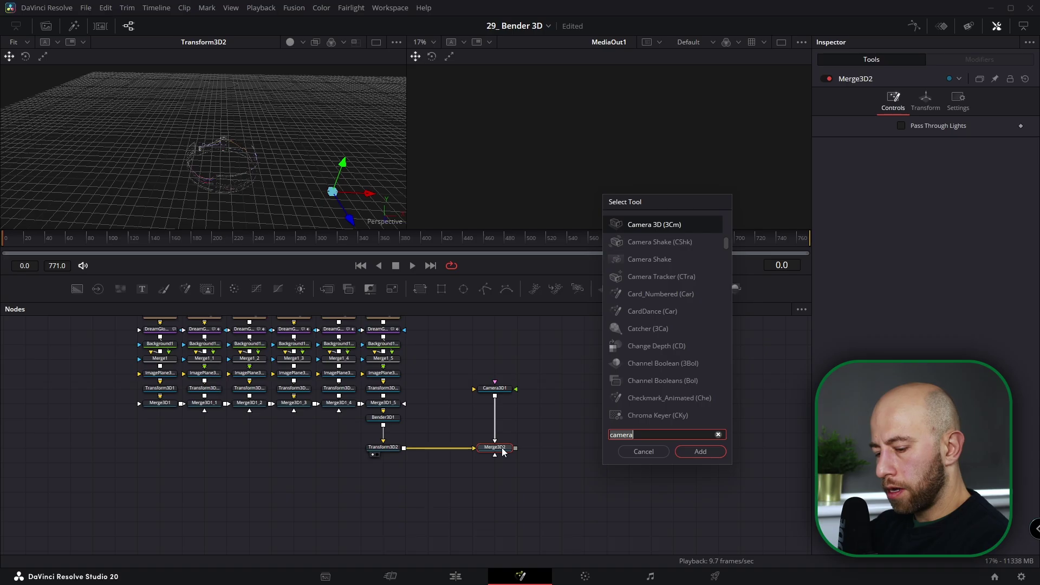
{"action": "type", "text": "enderer"}
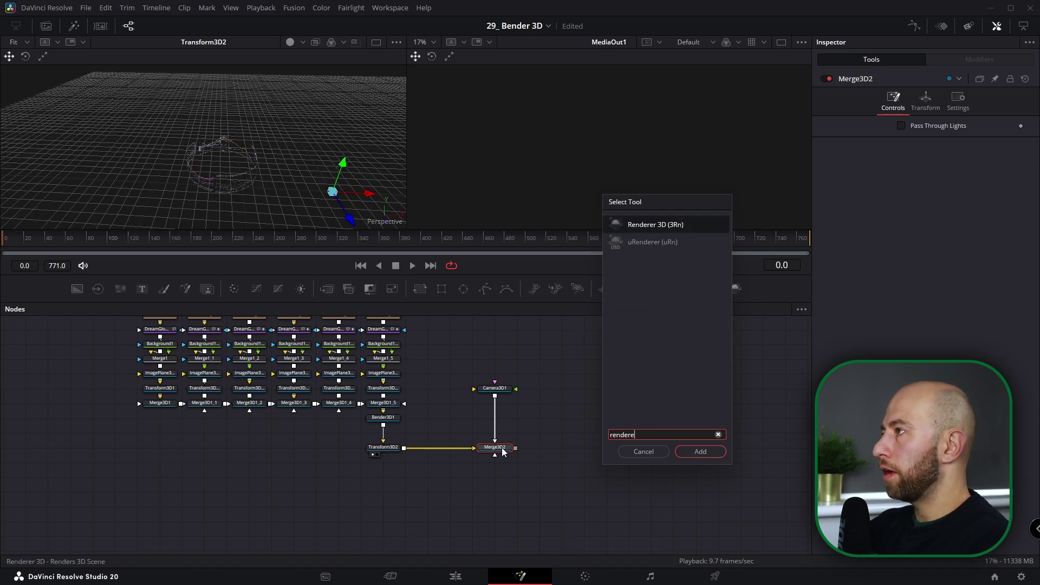
{"action": "key", "text": "Return"}
- Add a solid black Background node with an Alpha of 1.0 below Transform3D2
{"action": "left_click_drag", "start_coordinate": [76, 291], "coordinate": [342, 518]}
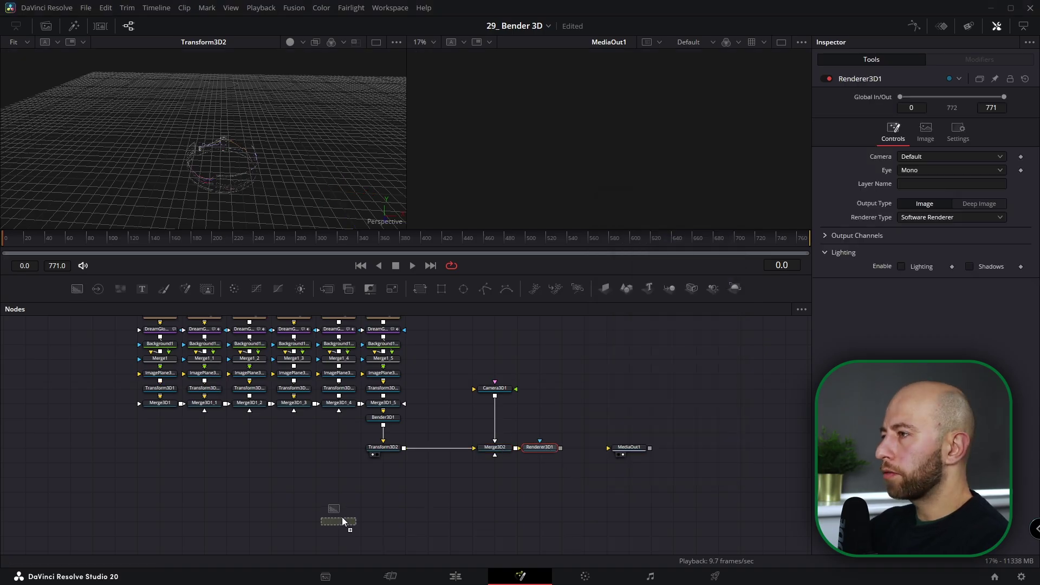
{"action": "left_click_drag", "start_coordinate": [900, 243], "coordinate": [969, 243]}
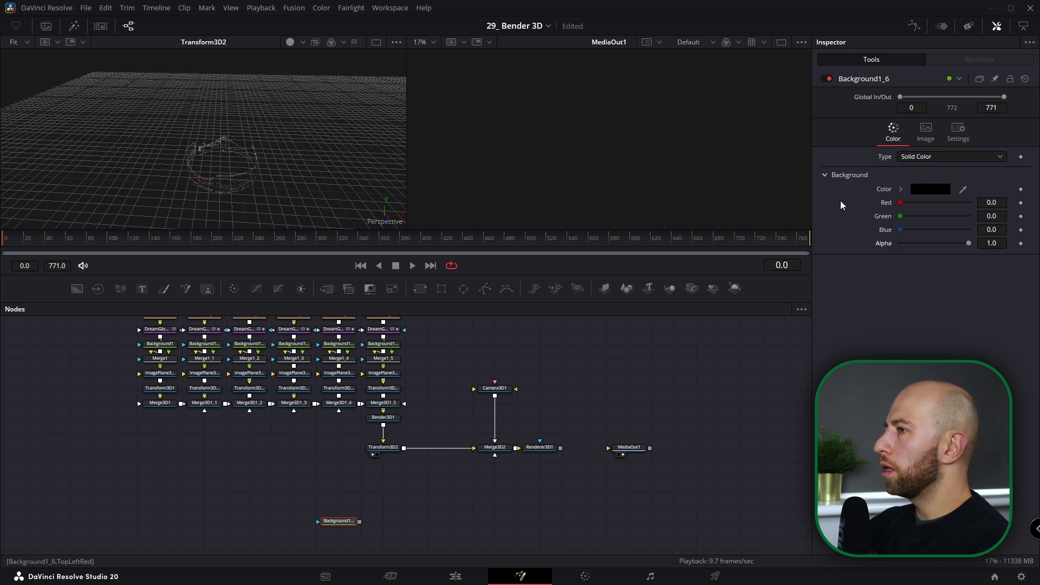
{"action": "left_click_drag", "start_coordinate": [347, 528], "coordinate": [392, 513]}
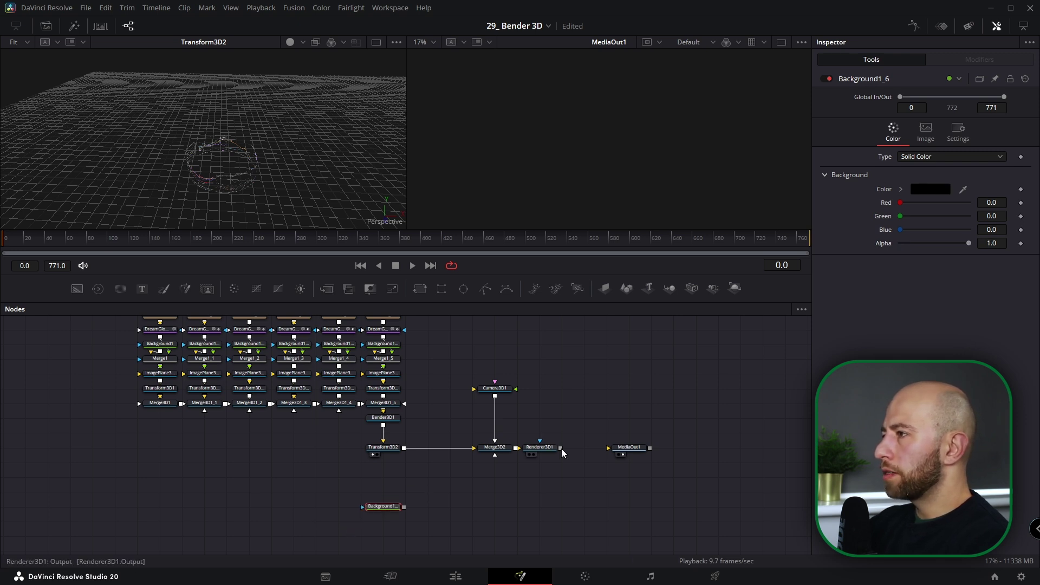
- Merge Renderer3D1's output over the new background and connect the resulting merge to MediaOut1
{"action": "left_click_drag", "start_coordinate": [561, 448], "coordinate": [406, 507]}
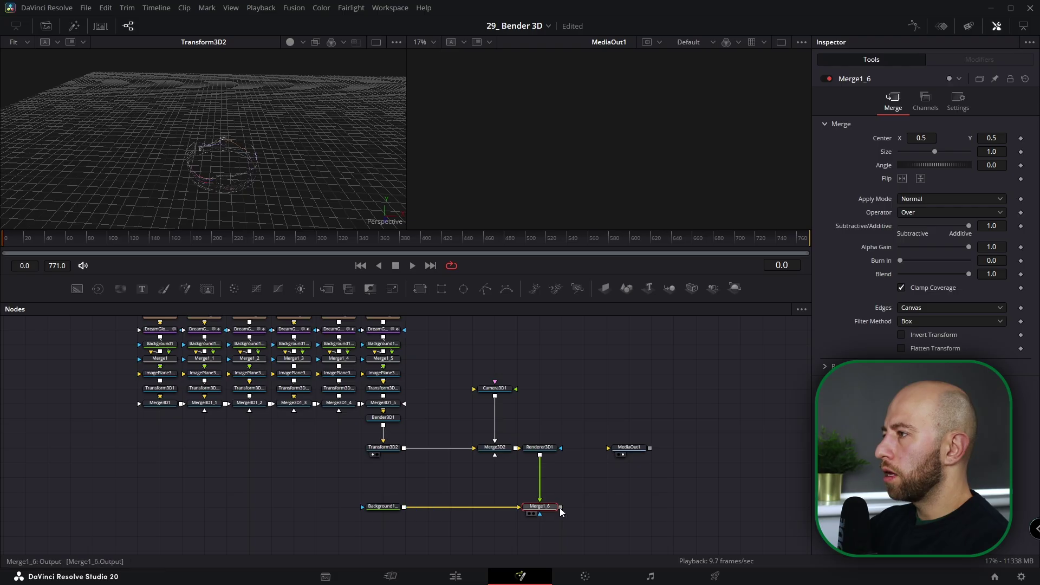
{"action": "left_click_drag", "start_coordinate": [560, 507], "coordinate": [650, 507]}
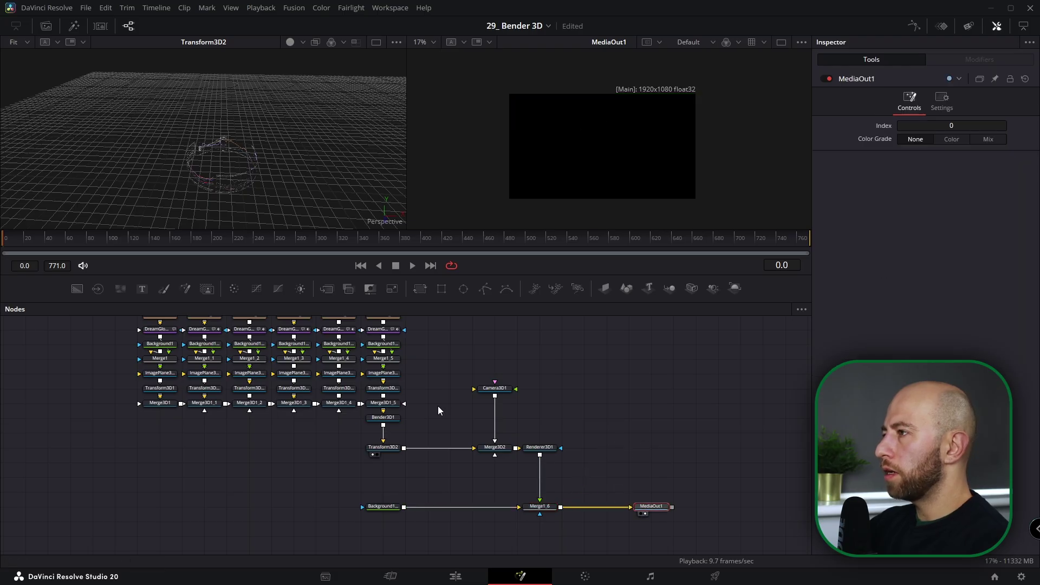
- Display Merge3D2 in the perspective viewer in place of Transform3D2
{"action": "left_click", "coordinate": [494, 391]}
{"action": "left_click", "coordinate": [495, 449]}
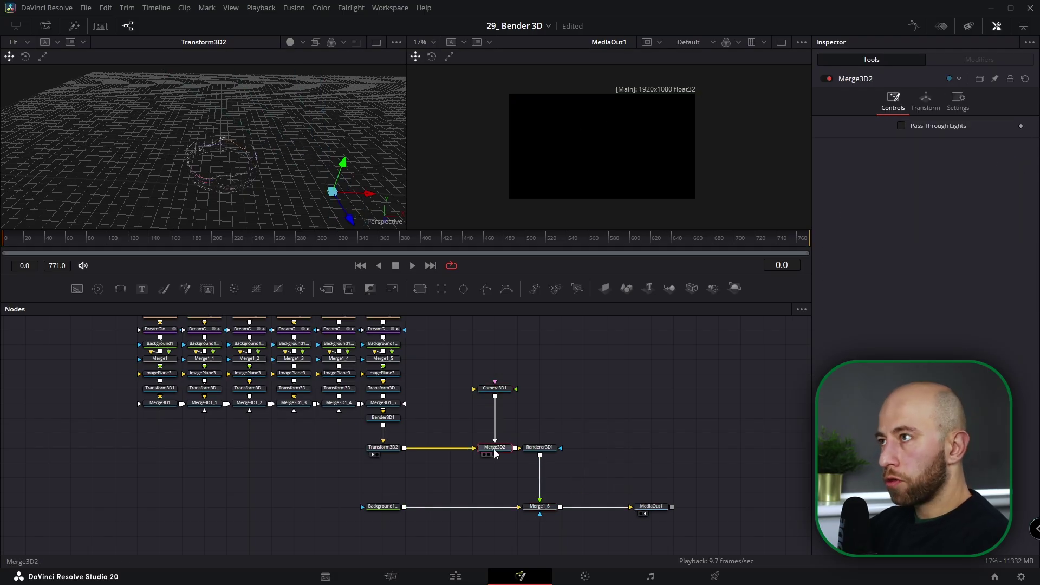
{"action": "key", "text": "1"}
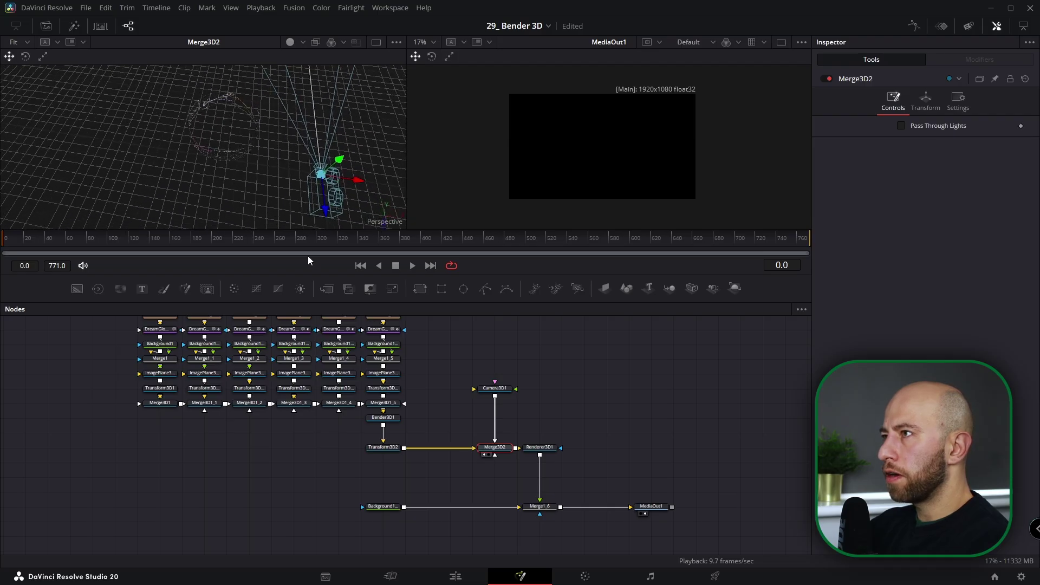
- Position Camera3D1 in front of the ring at about X -2.484 and Z 3.13, with an X rotation of about 0.3
{"action": "left_click", "coordinate": [495, 389]}
{"action": "left_click", "coordinate": [926, 101]}
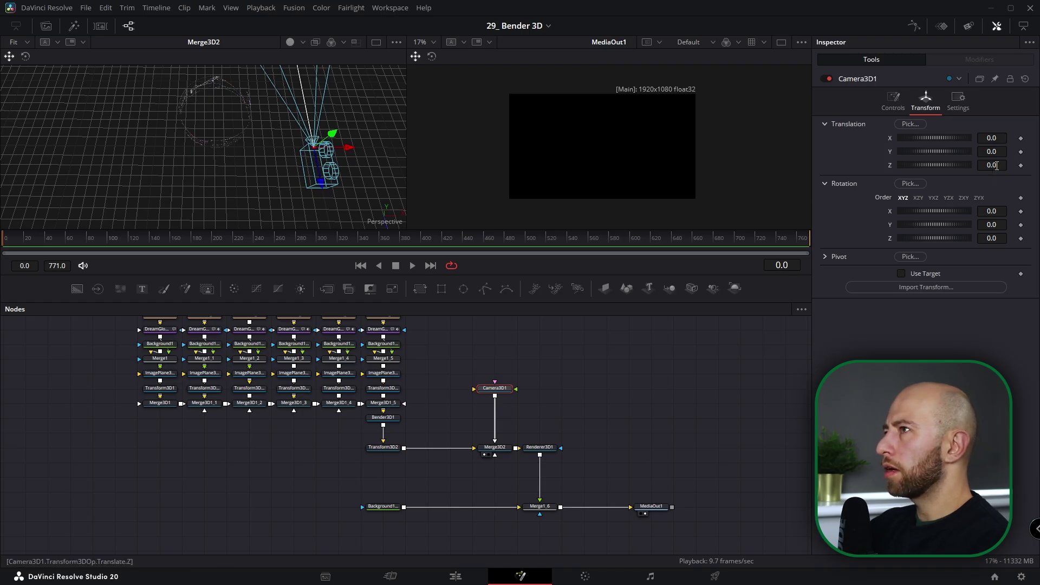
{"action": "left_click_drag", "start_coordinate": [996, 165], "coordinate": [1029, 165]}
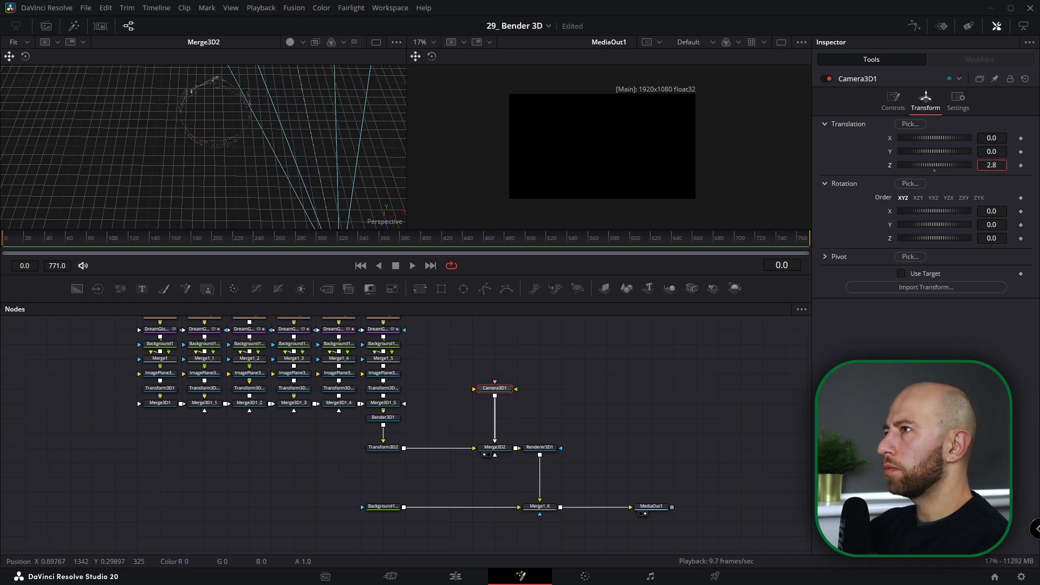
{"action": "left_click_drag", "start_coordinate": [964, 165], "coordinate": [941, 165]}
{"action": "scroll", "coordinate": [203, 146], "scroll_direction": "down", "scroll_amount": 3}
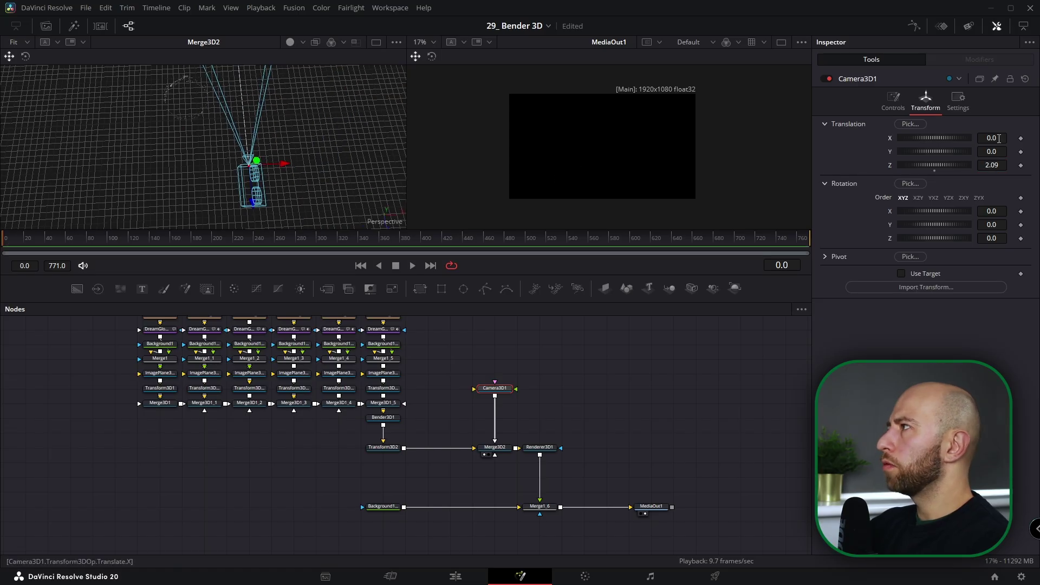
{"action": "left_click_drag", "start_coordinate": [999, 139], "coordinate": [865, 138]}
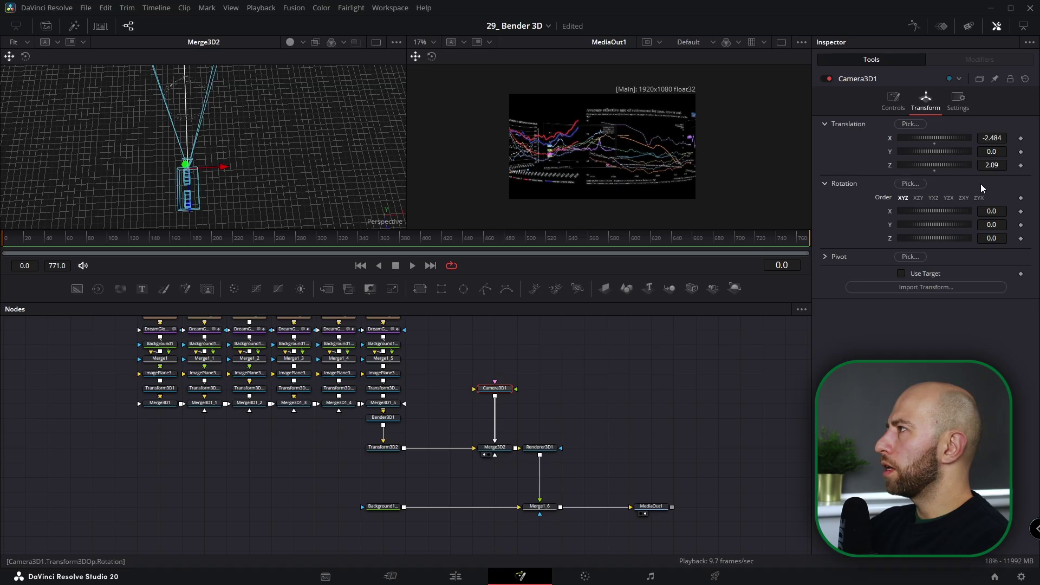
{"action": "left_click_drag", "start_coordinate": [996, 164], "coordinate": [1039, 165]}
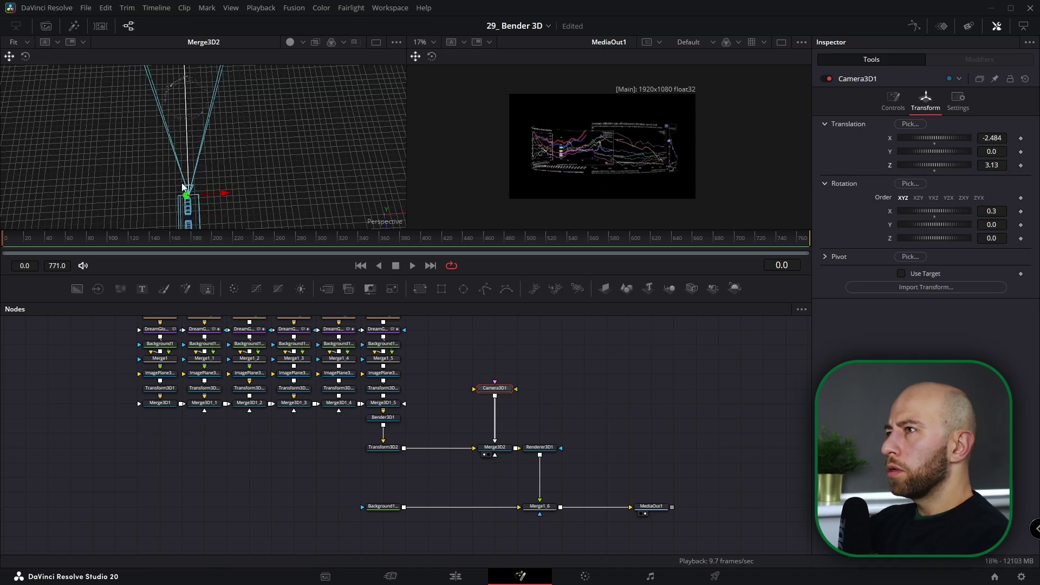
- Shift Camera3D1's pivot to about -4.098 in Z so it sits inside the graph ring
{"action": "left_click_drag", "start_coordinate": [209, 156], "coordinate": [281, 135]}
{"action": "left_click", "coordinate": [825, 257]}
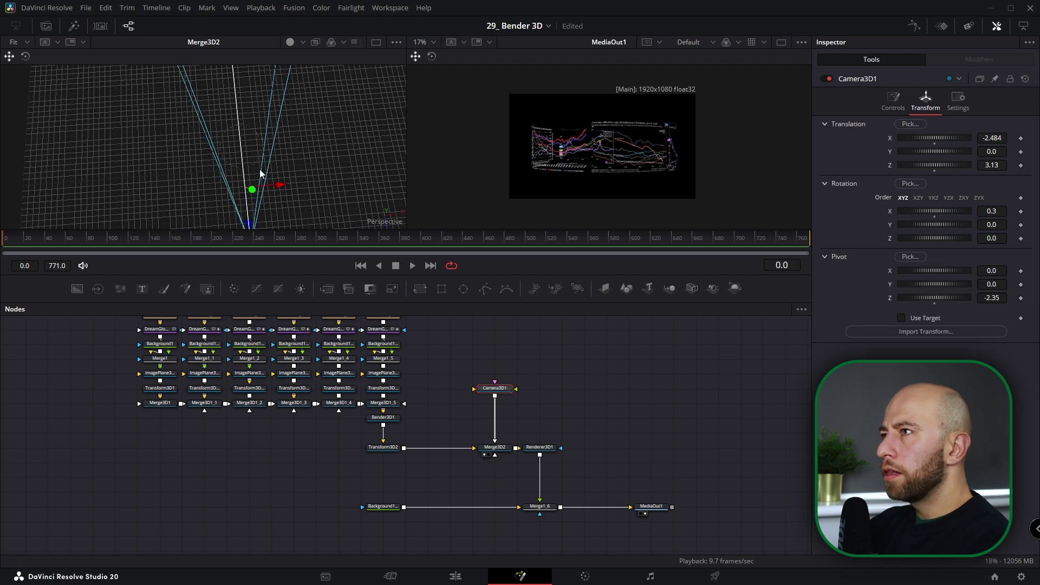
{"action": "left_click_drag", "start_coordinate": [259, 169], "coordinate": [387, 37]}
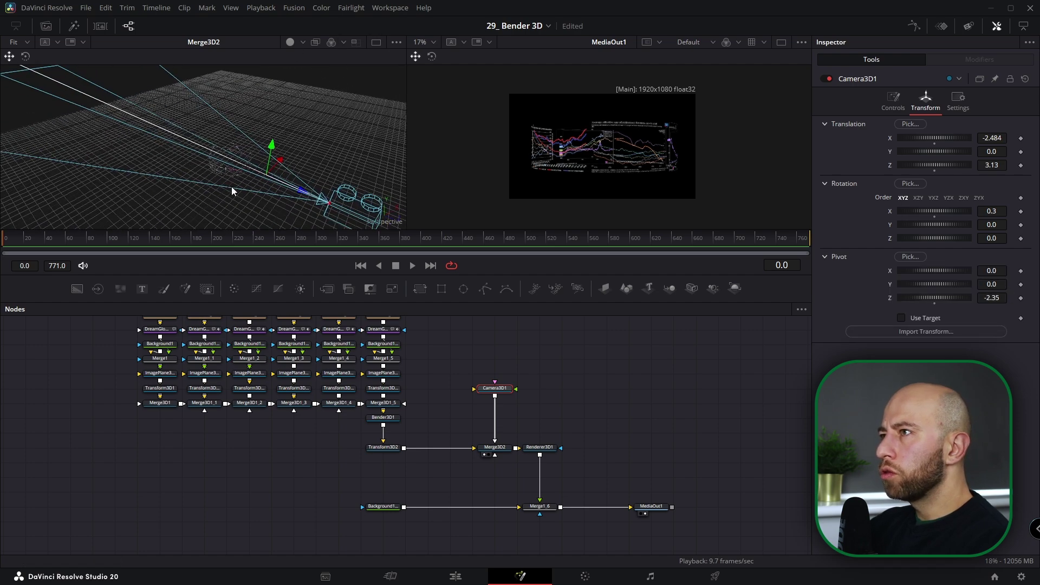
{"action": "scroll", "coordinate": [232, 187], "scroll_direction": "up", "scroll_amount": 5}
{"action": "left_click_drag", "start_coordinate": [341, 277], "coordinate": [341, 412]}
{"action": "scroll", "coordinate": [265, 294], "scroll_direction": "up", "scroll_amount": 2}
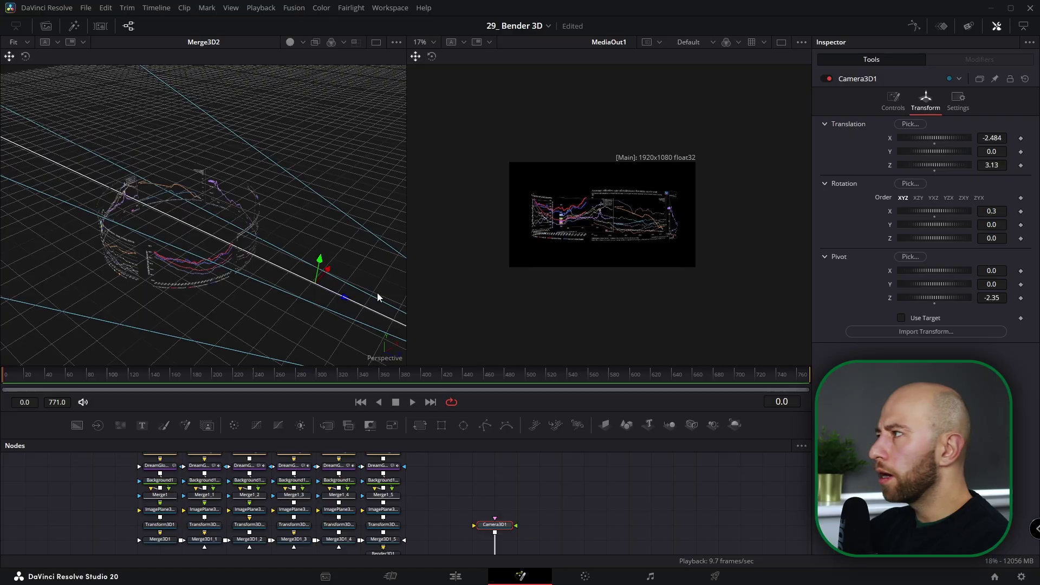
{"action": "left_click_drag", "start_coordinate": [991, 298], "coordinate": [915, 297]}
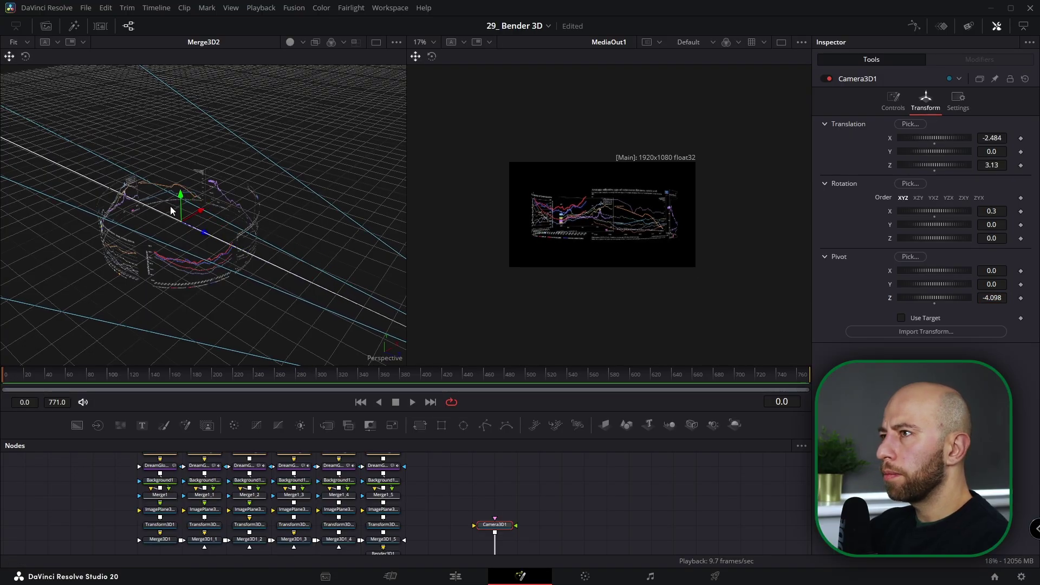
- Fine-tune Camera3D1's Z pivot to the ring's centre, trying -4.0 and settling at about -4.157
{"action": "left_click_drag", "start_coordinate": [170, 208], "coordinate": [103, 282]}
{"action": "left_click", "coordinate": [994, 297]}
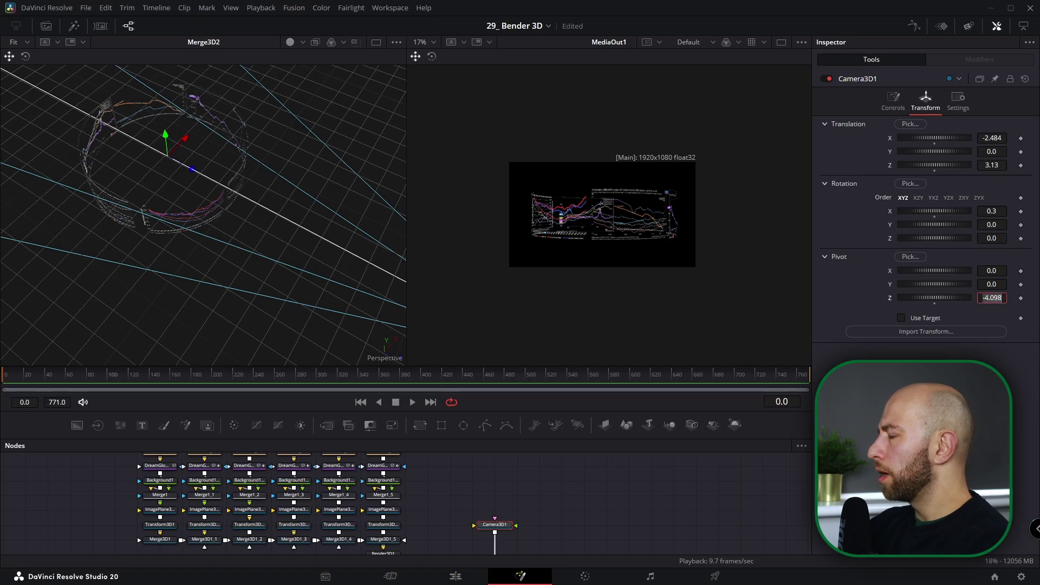
{"action": "type", "text": "-4"}
{"action": "key", "text": "Tab"}
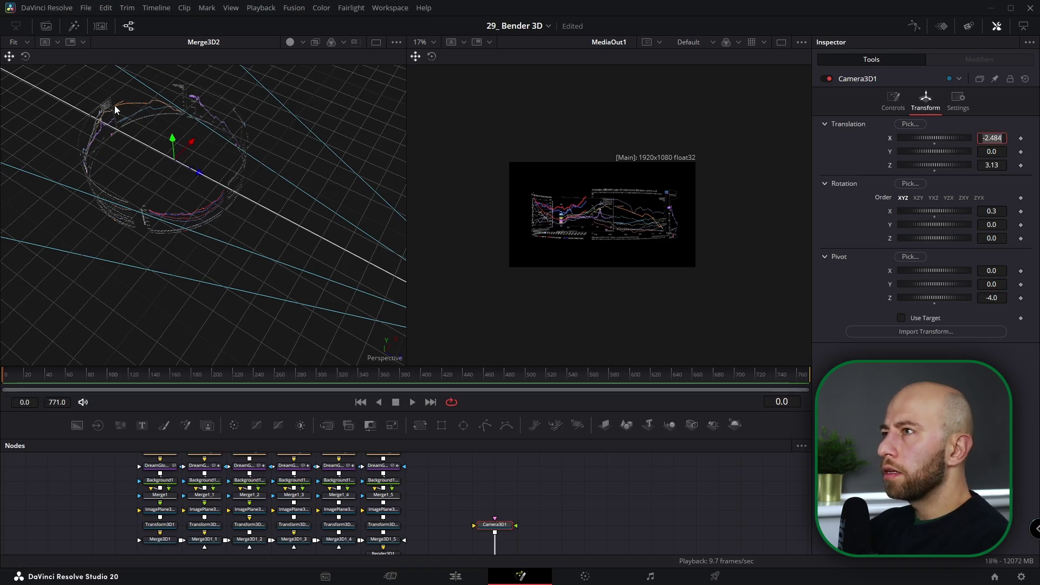
{"action": "left_click_drag", "start_coordinate": [116, 109], "coordinate": [287, 320]}
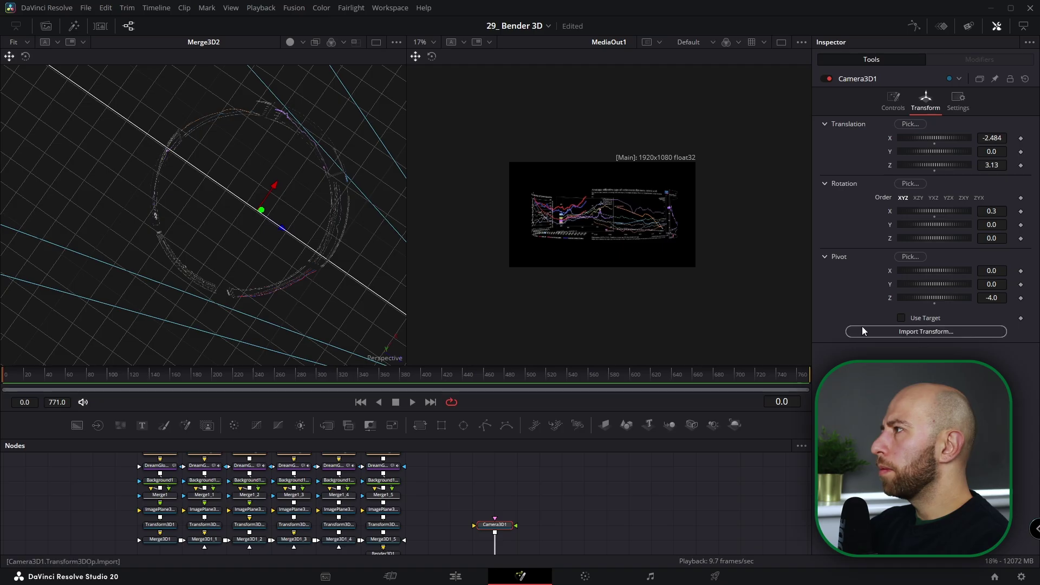
{"action": "mouse_move", "coordinate": [995, 298]}
{"action": "left_mouse_down"}
{"action": "mouse_move", "coordinate": [1009, 298]}
{"action": "mouse_move", "coordinate": [966, 298]}
{"action": "mouse_move", "coordinate": [990, 297]}
{"action": "left_mouse_up"}
{"action": "left_click_drag", "start_coordinate": [327, 283], "coordinate": [186, 156]}
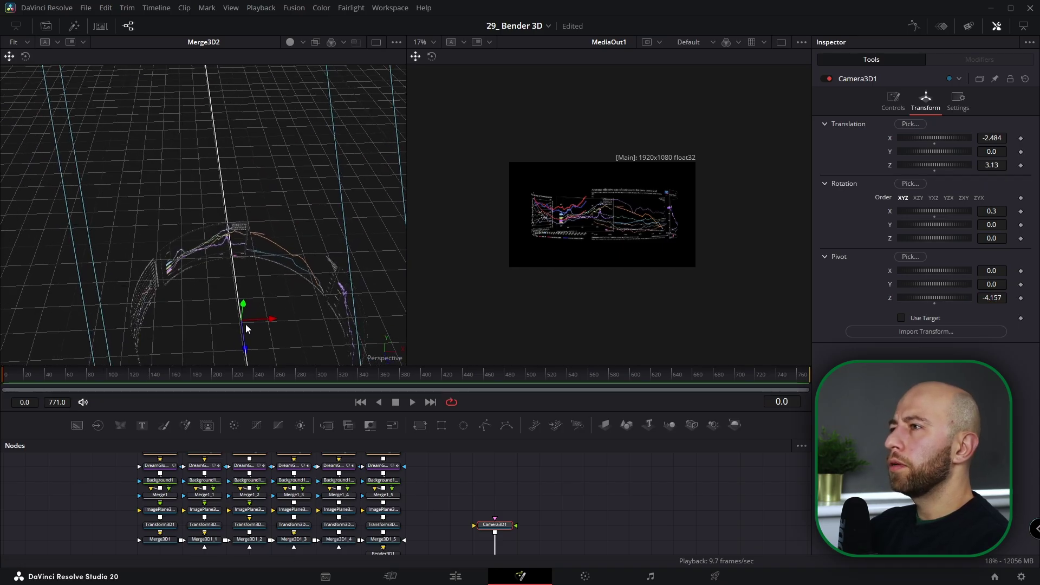
- Reframe the ring with Camera3D1 at an X rotation of about -20.6, Z translation of 3.84 and a slightly raised Y
{"action": "left_click_drag", "start_coordinate": [246, 325], "coordinate": [192, 227]}
{"action": "left_click_drag", "start_coordinate": [991, 211], "coordinate": [1014, 238]}
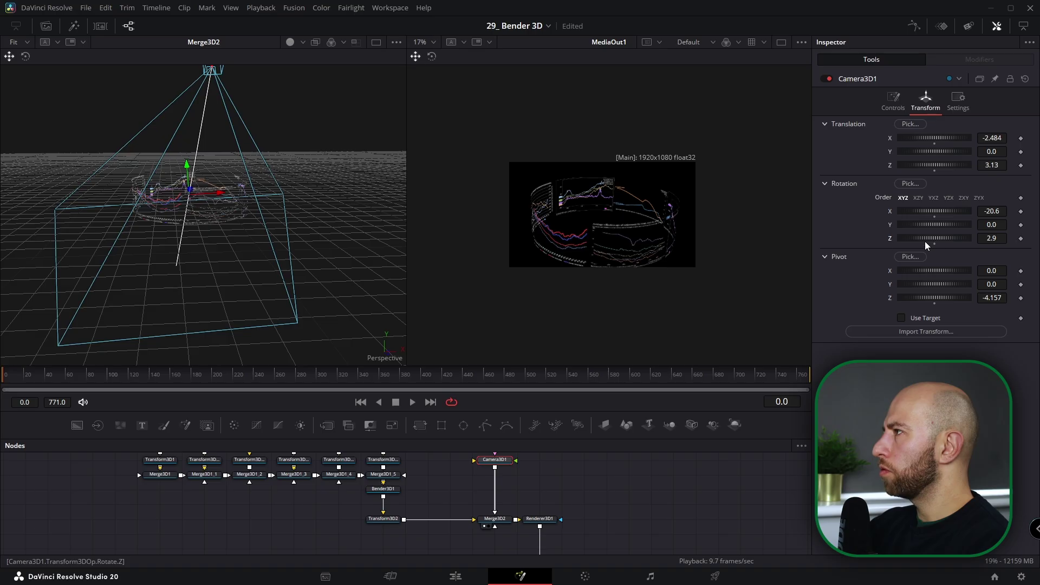
{"action": "key", "text": "ctrl+z"}
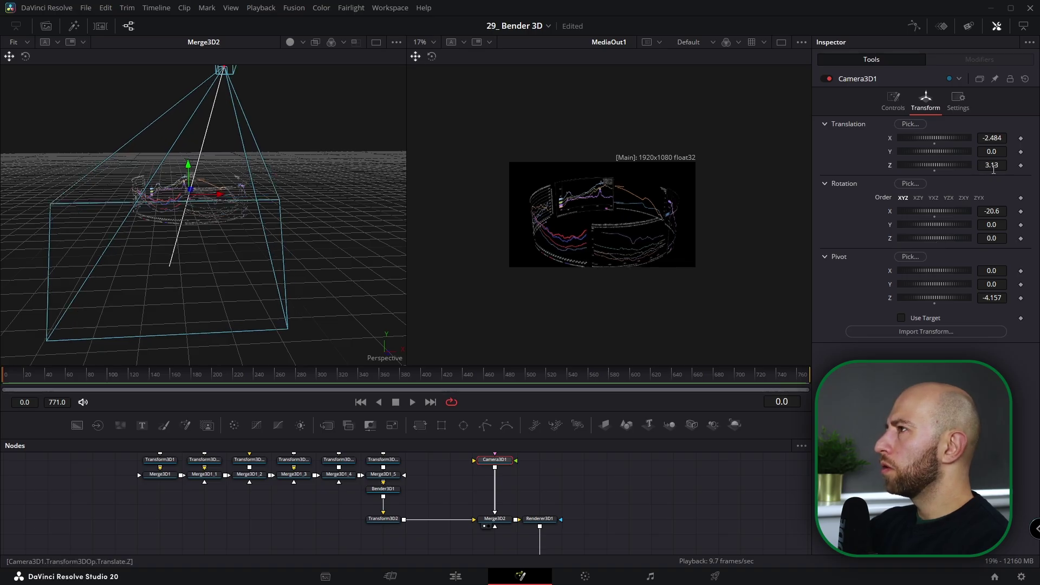
{"action": "left_click_drag", "start_coordinate": [992, 165], "coordinate": [1030, 164]}
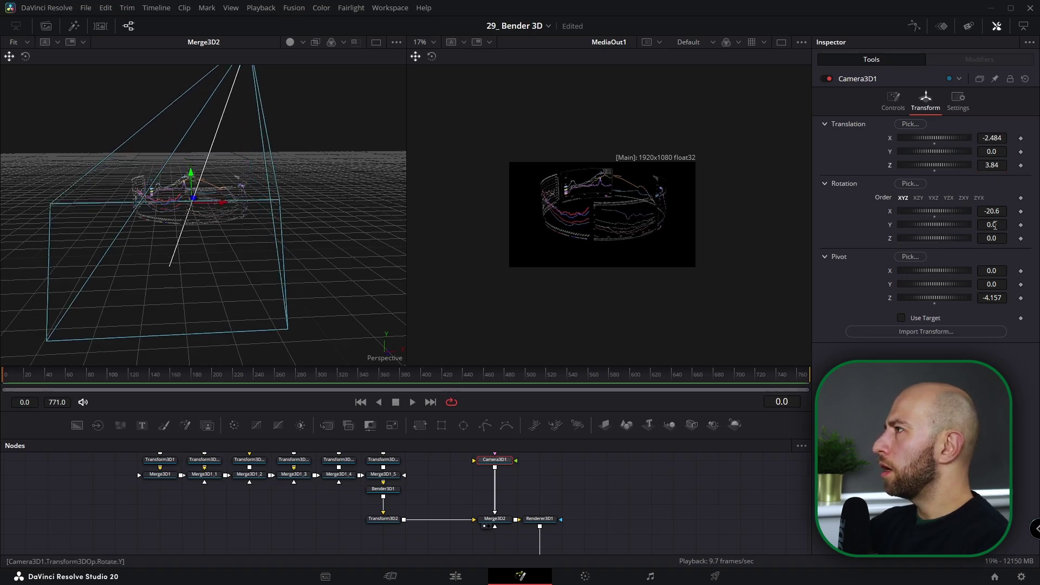
{"action": "left_click_drag", "start_coordinate": [996, 151], "coordinate": [1005, 151]}
- Keyframe Transform3D2's Y rotation from -249.4 at frame 0 to about -92.2 at frame 771
{"action": "left_click_drag", "start_coordinate": [502, 528], "coordinate": [549, 493]}
{"action": "left_click", "coordinate": [436, 482]}
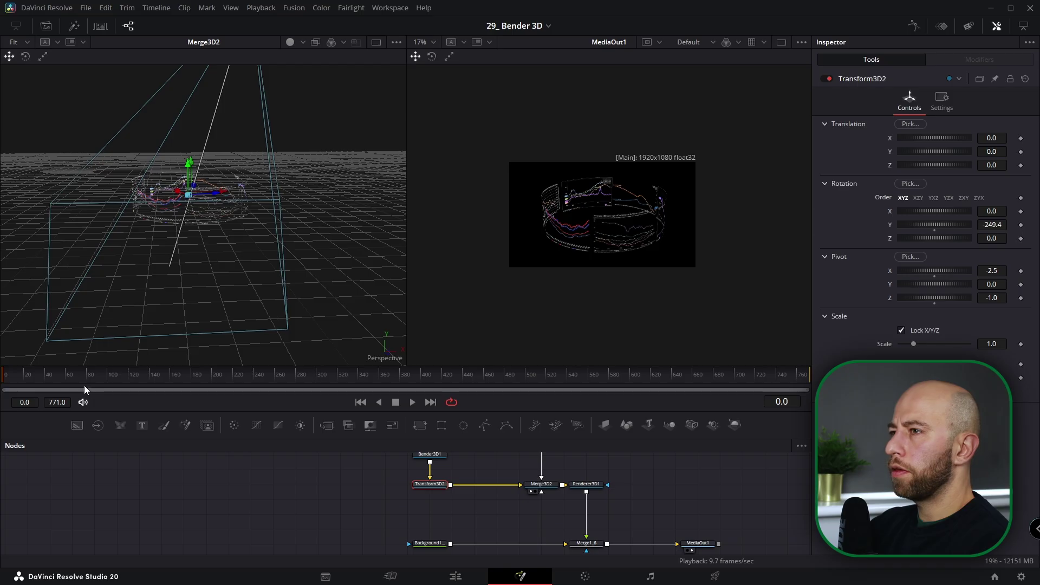
{"action": "left_click", "coordinate": [1021, 225]}
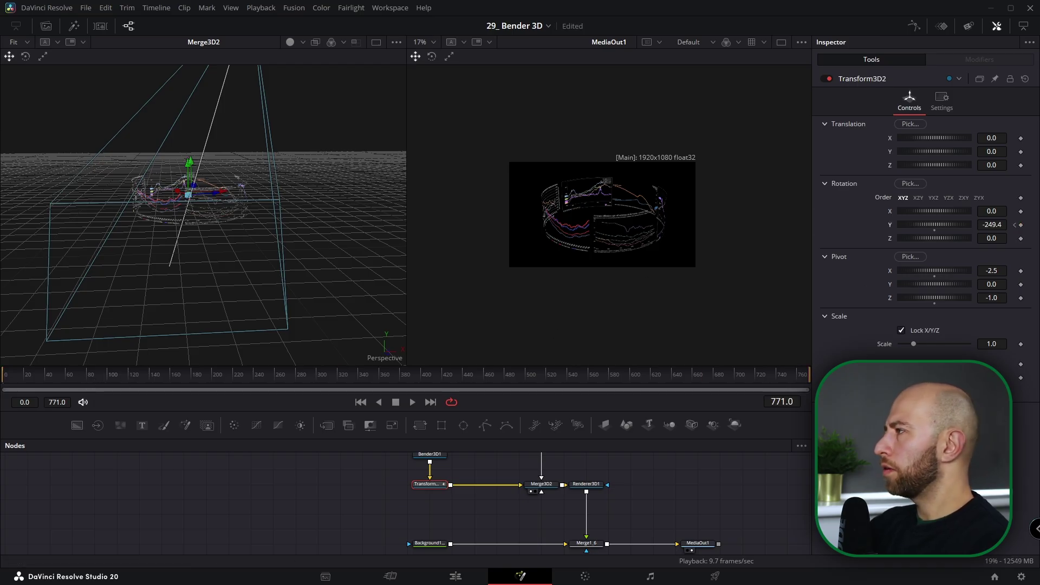
{"action": "left_click_drag", "start_coordinate": [994, 224], "coordinate": [1039, 224]}
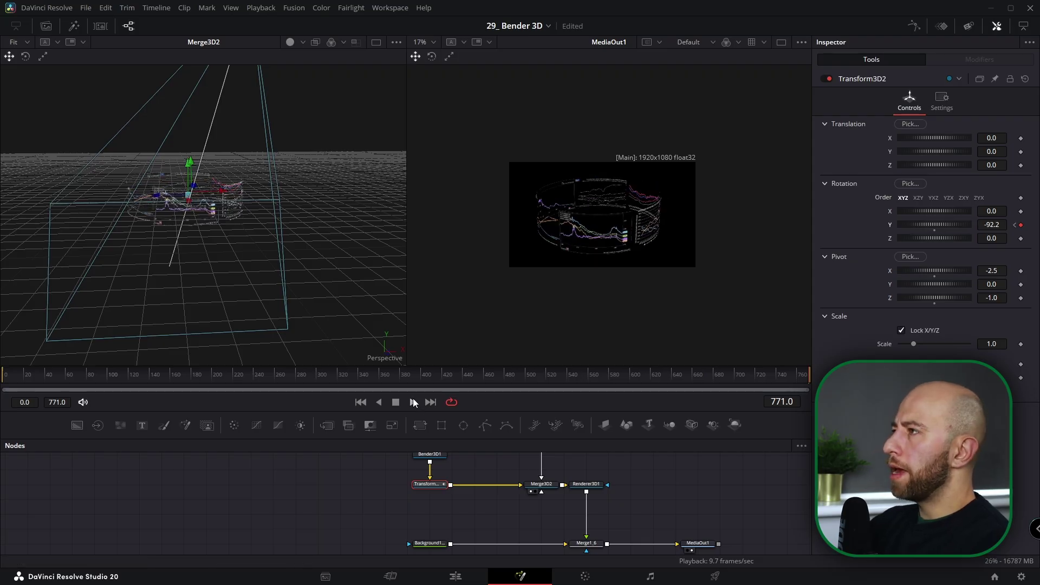
- Play back the ring's rotation and look for preview options among the playback controls
{"action": "left_click", "coordinate": [413, 401]}
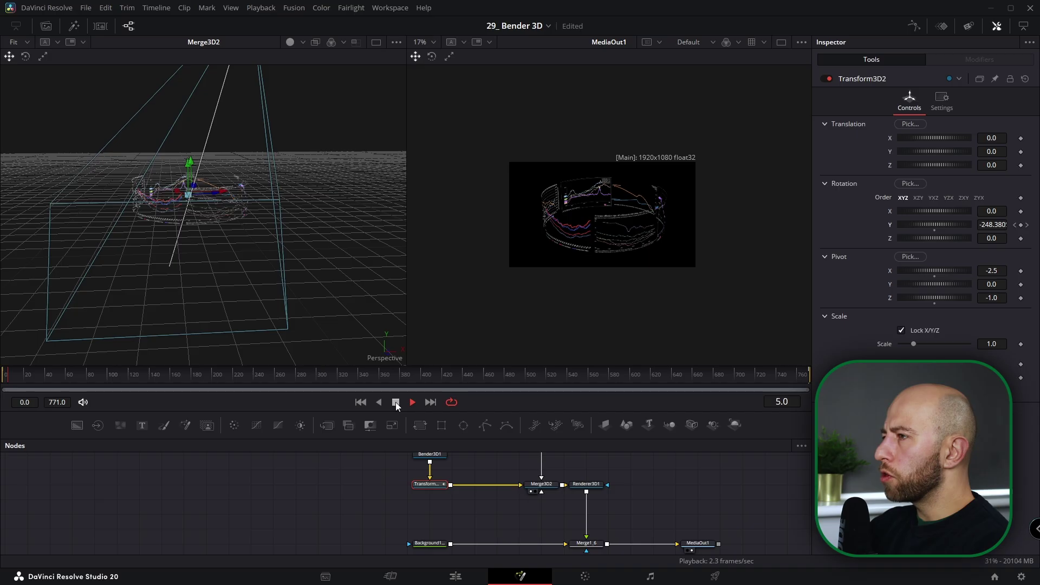
{"action": "right_click", "coordinate": [486, 401]}
{"action": "left_click", "coordinate": [503, 411]}
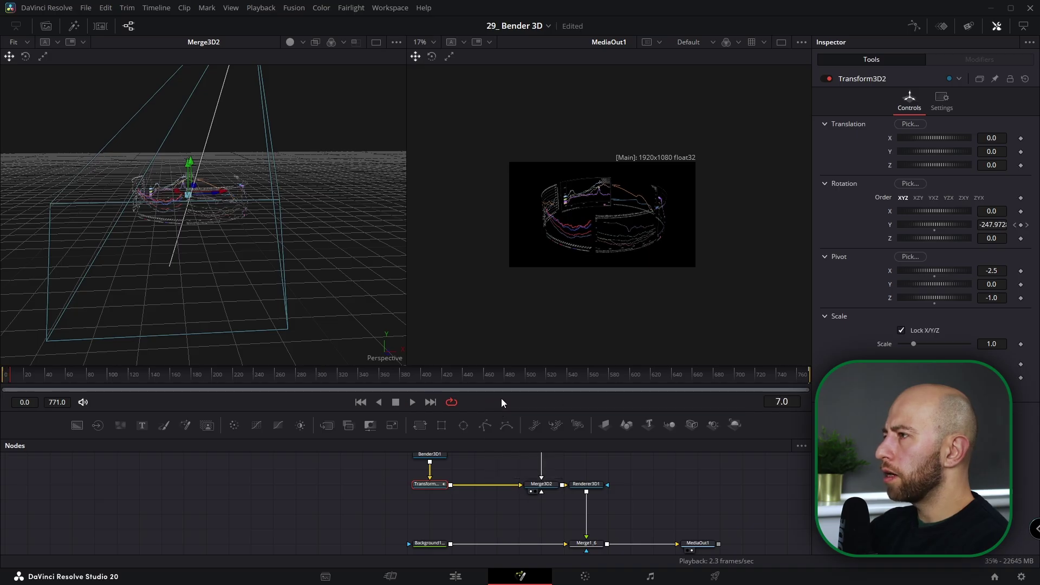
{"action": "right_click", "coordinate": [502, 399]}
{"action": "left_click", "coordinate": [515, 414]}
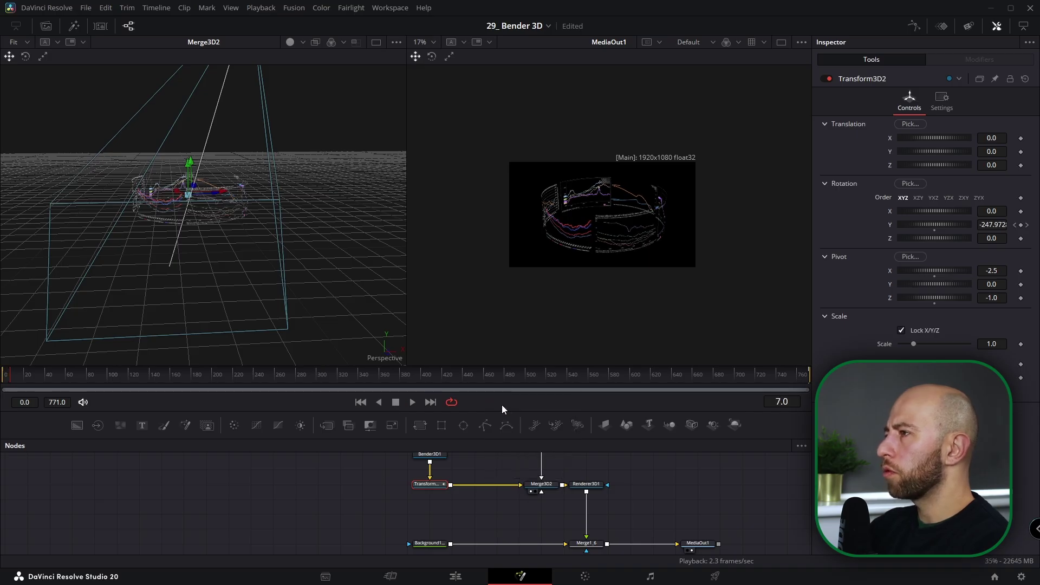
{"action": "left_click", "coordinate": [412, 402]}
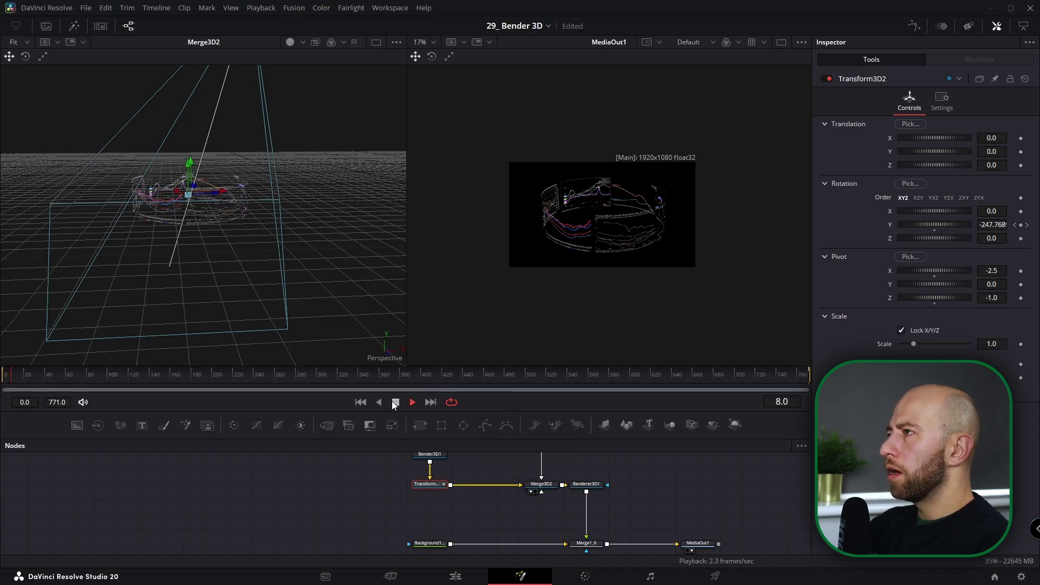
- Set the timeline playback resolution to Quarter and preview the rotation from frame 0
{"action": "left_click", "coordinate": [261, 7]}
{"action": "mouse_move", "coordinate": [311, 45]}
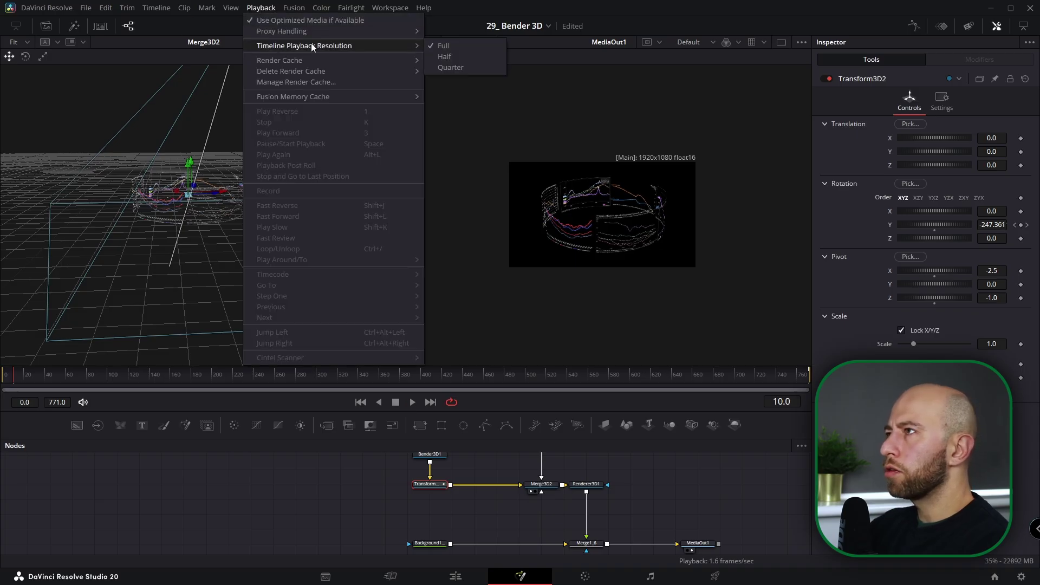
{"action": "left_click", "coordinate": [450, 67]}
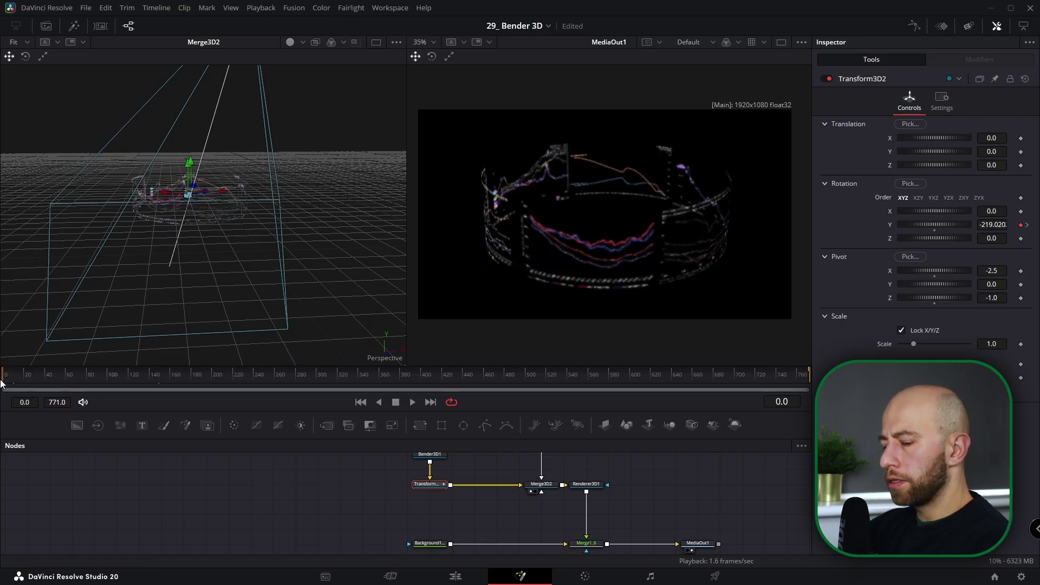
{"action": "left_click", "coordinate": [410, 402]}
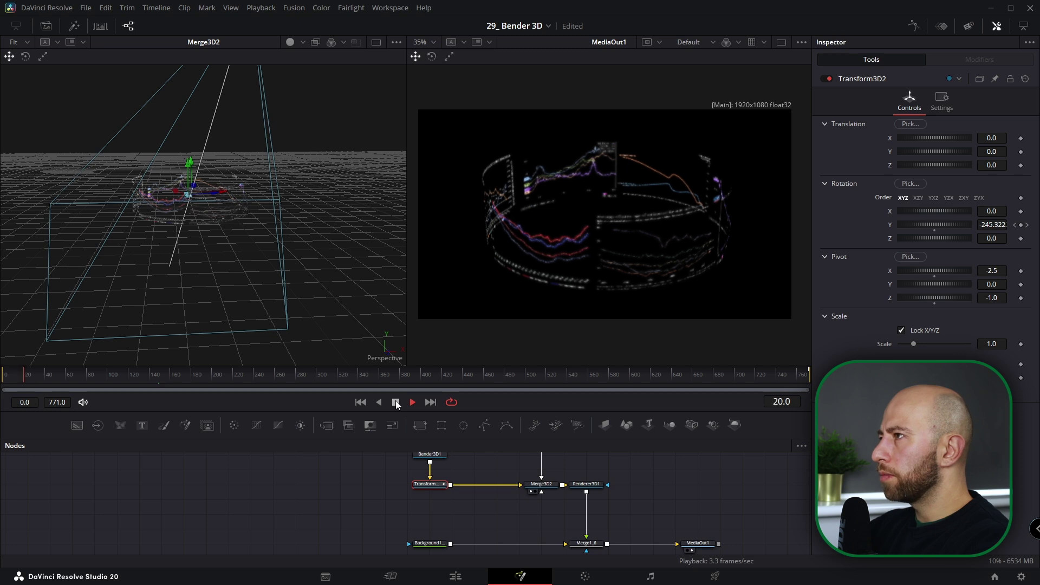
{"action": "left_click", "coordinate": [396, 403]}
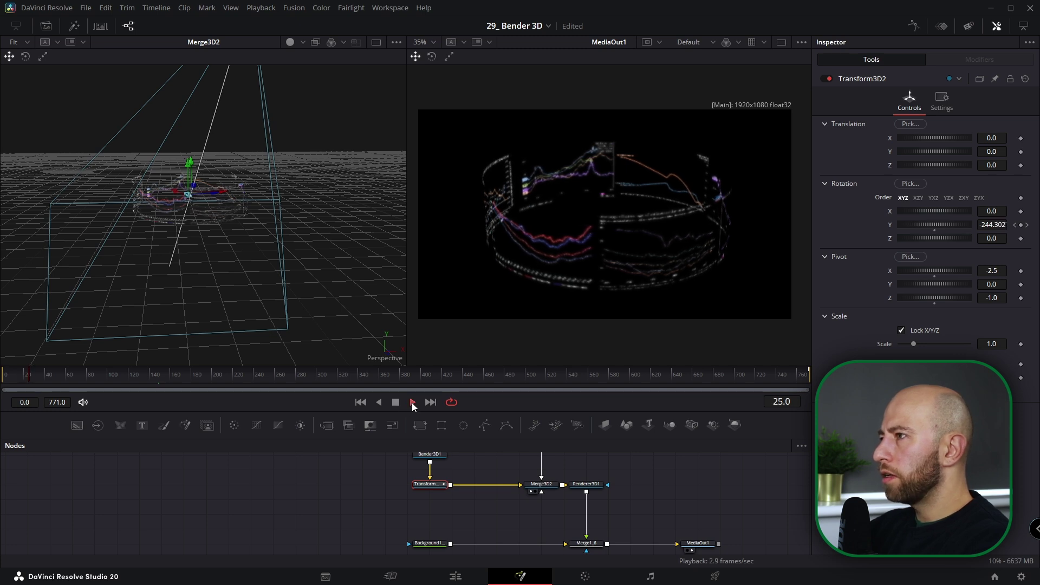
- Set the timeline playback resolution to Half
{"action": "left_click", "coordinate": [258, 11]}
{"action": "mouse_move", "coordinate": [304, 50]}
{"action": "left_click", "coordinate": [440, 56]}
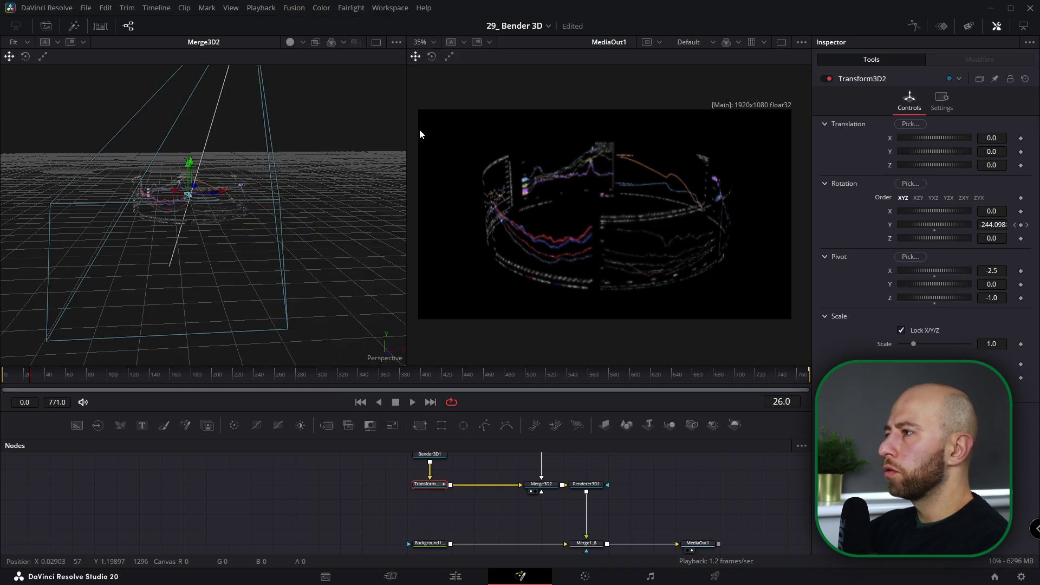
- On the Edit page, go to the start of the Fusion Composition clip and set the render cache to Smart
{"action": "key", "text": "shift+4"}
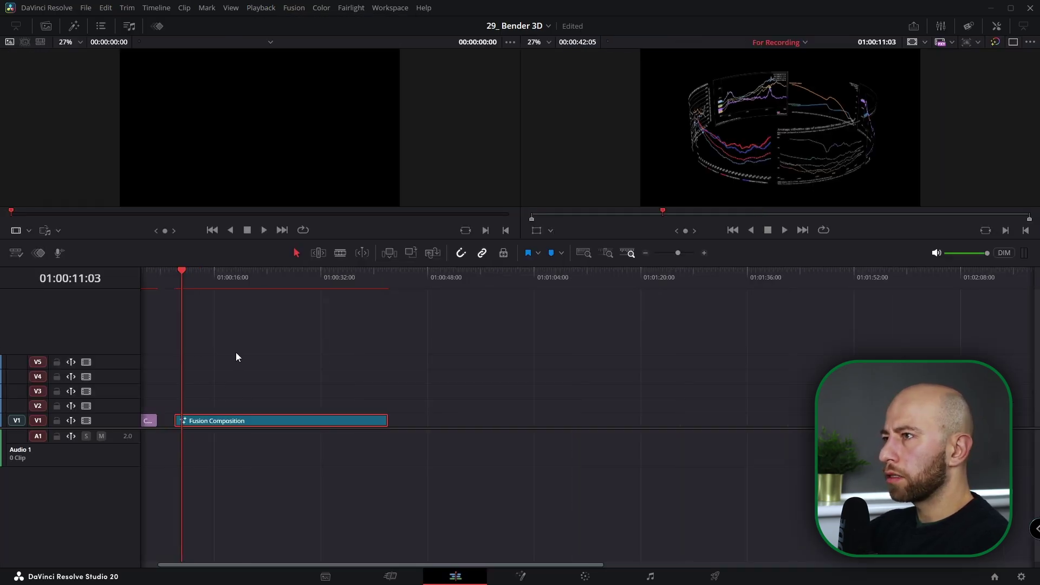
{"action": "key", "text": "Up"}
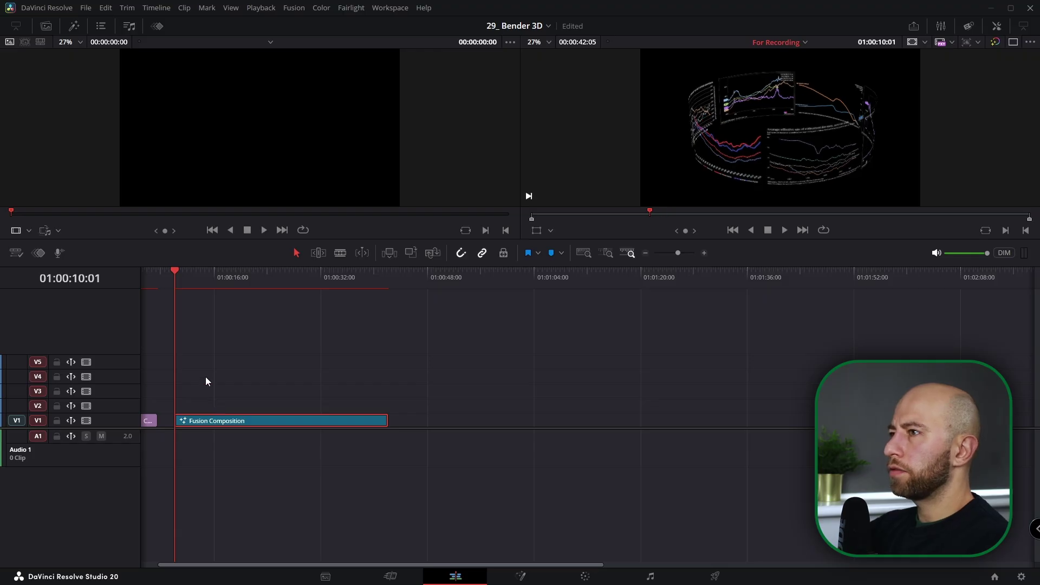
{"action": "left_click", "coordinate": [265, 10]}
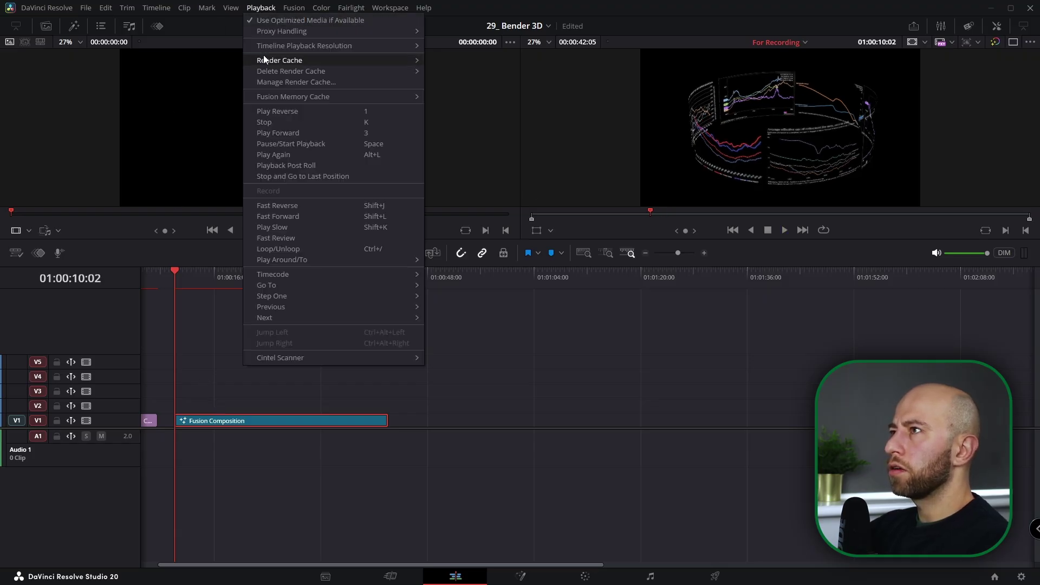
{"action": "mouse_move", "coordinate": [283, 62]}
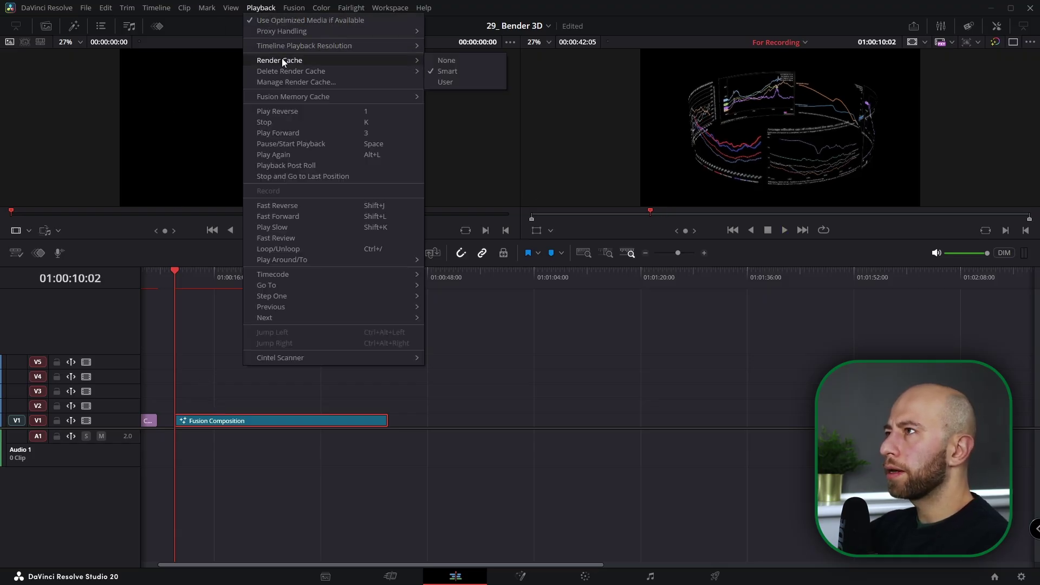
{"action": "left_click", "coordinate": [460, 71]}
- Fit the whole timeline in view and play back the cached Fusion Composition clip
{"action": "key", "text": "space"}
{"action": "key", "text": "shift+z"}
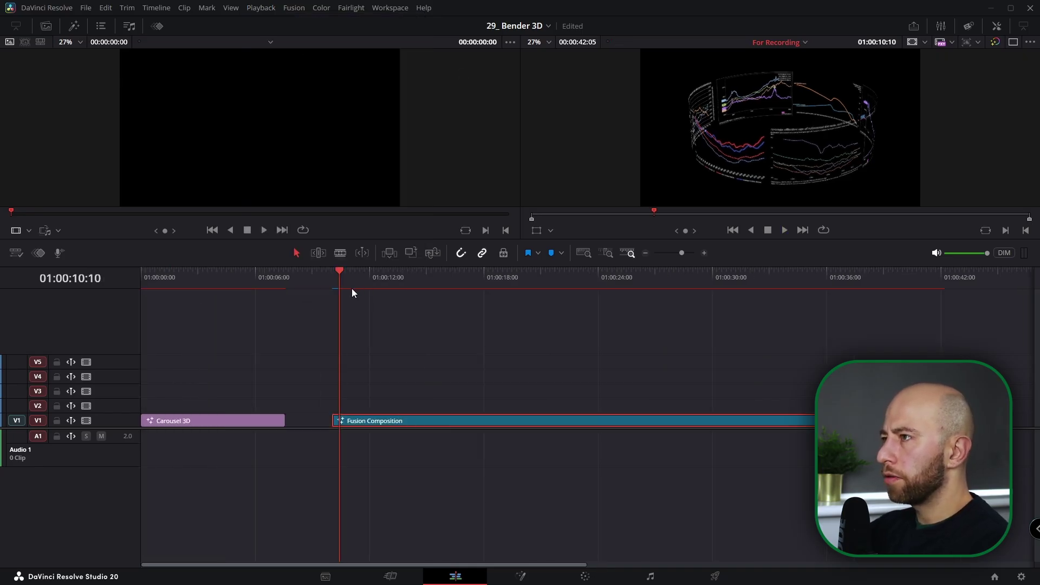
{"action": "key", "text": "space"}
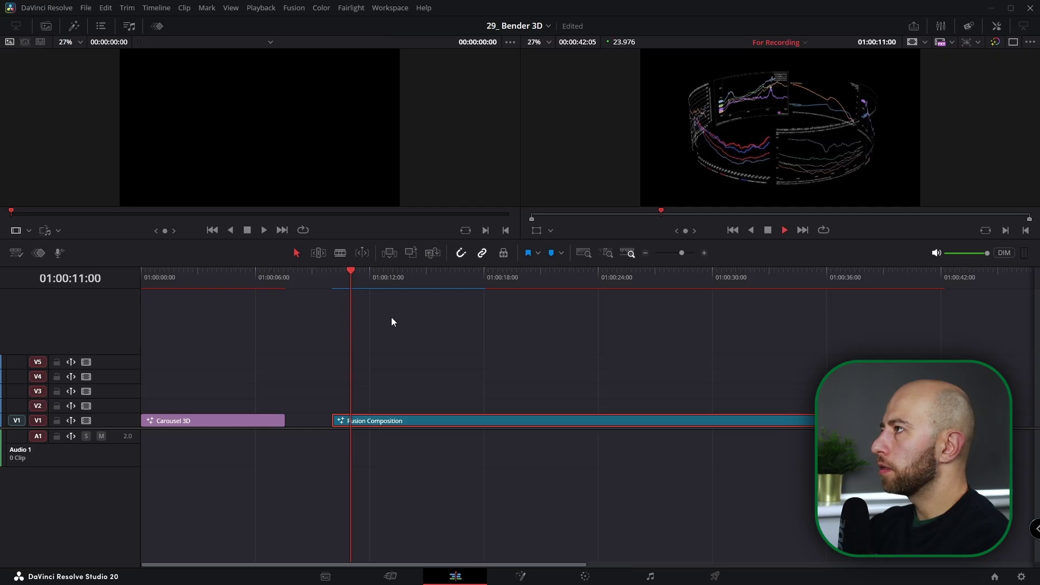